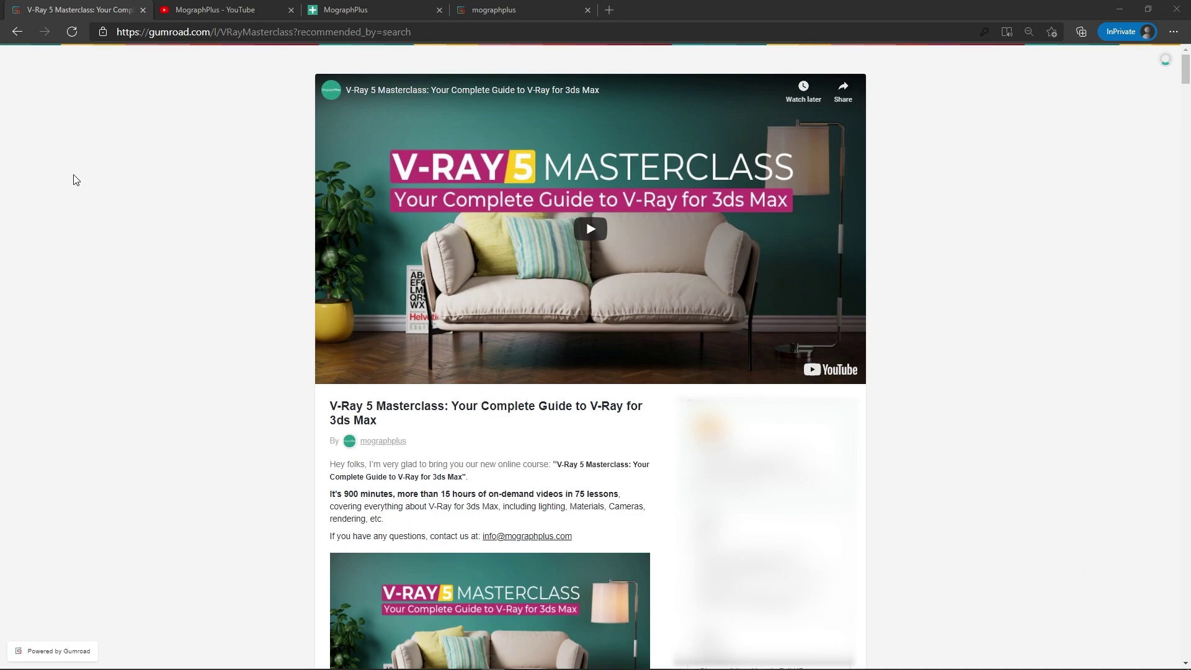
left_click(197, 6)
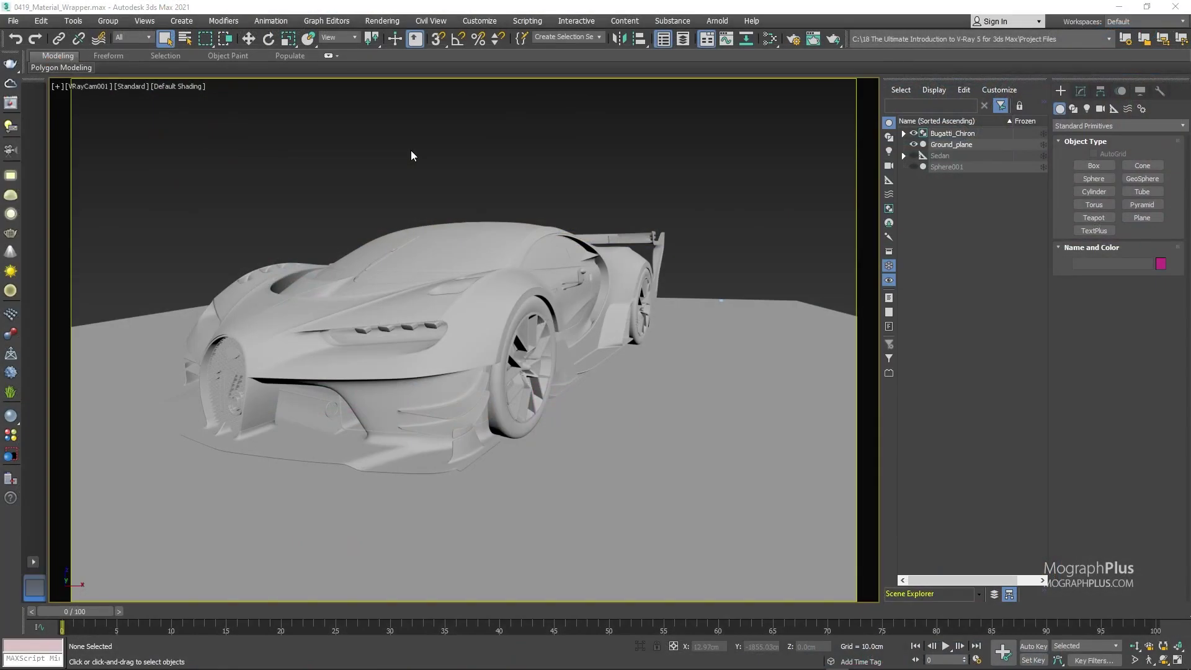
left_click(749, 416)
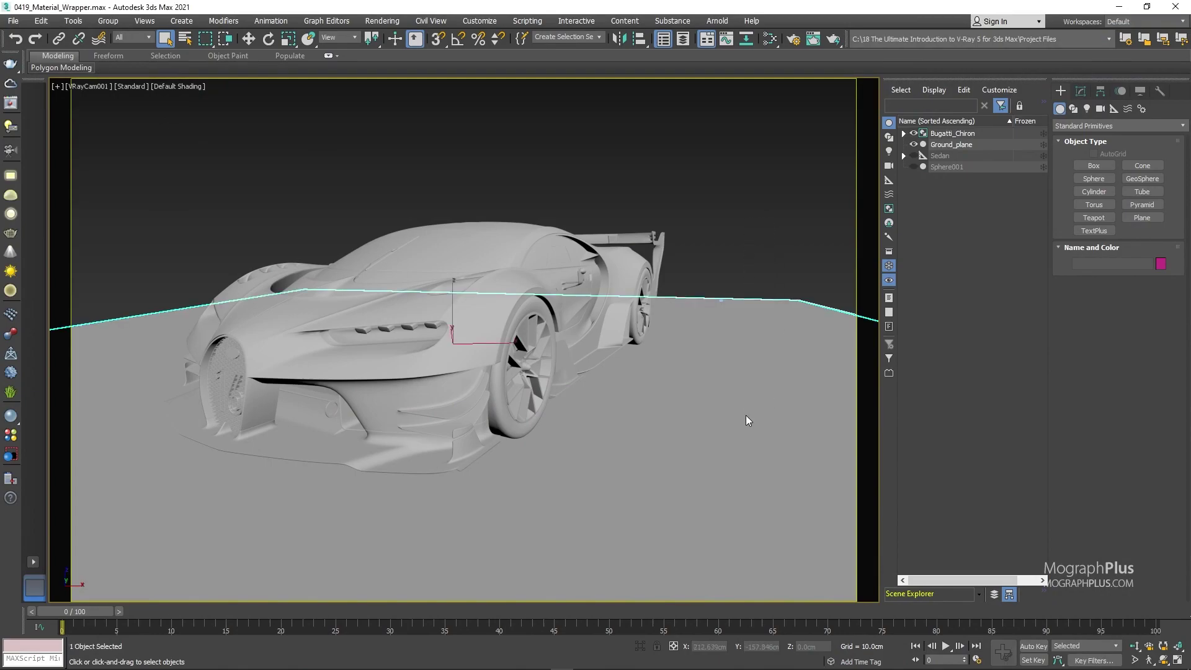
left_click(698, 168)
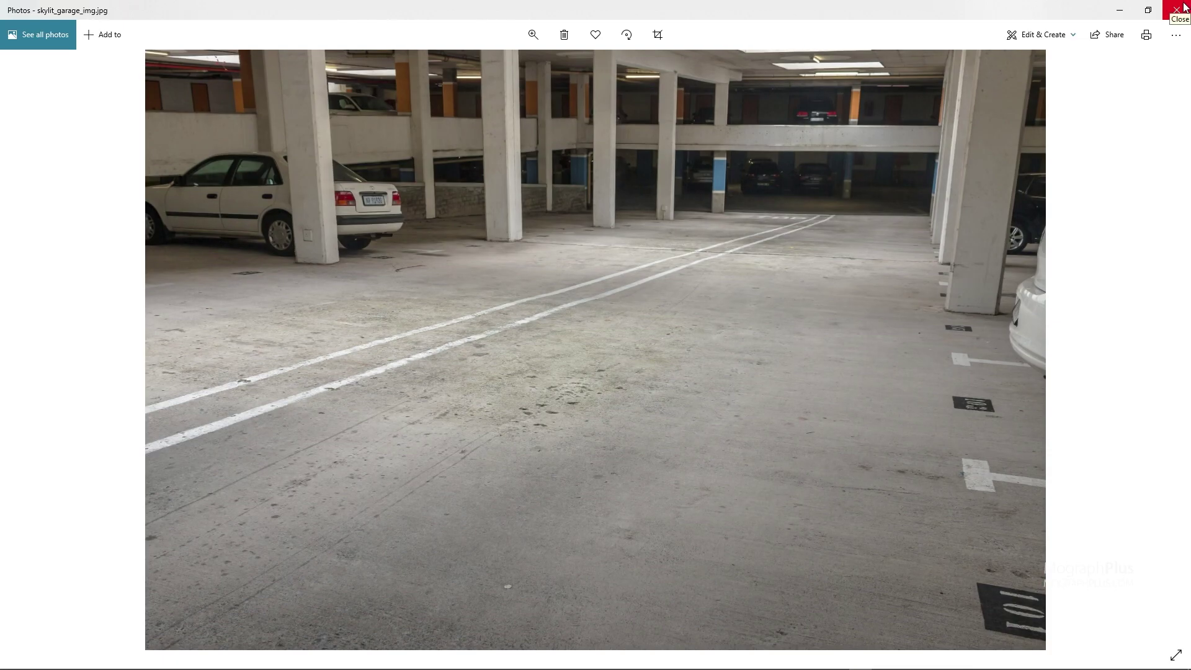
Close the garage photo and examine the skylit_garage_4k and skylit_garage_img files in the HDRIs folder
left_click(1177, 9)
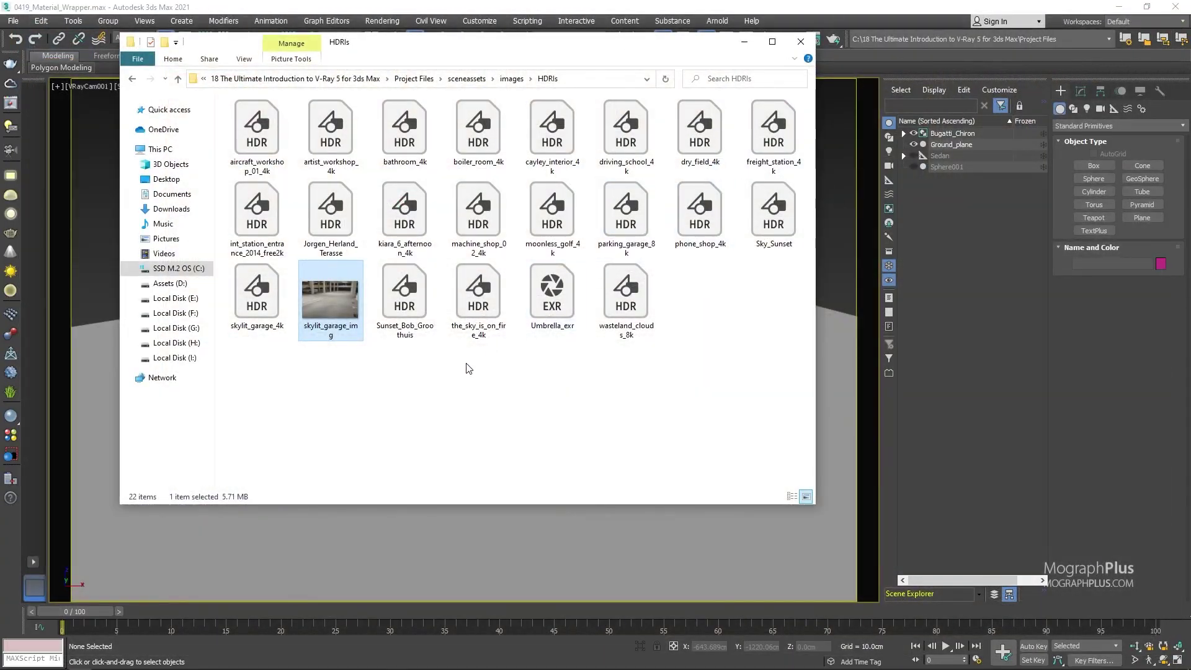
left_click_drag(334, 380, 244, 278)
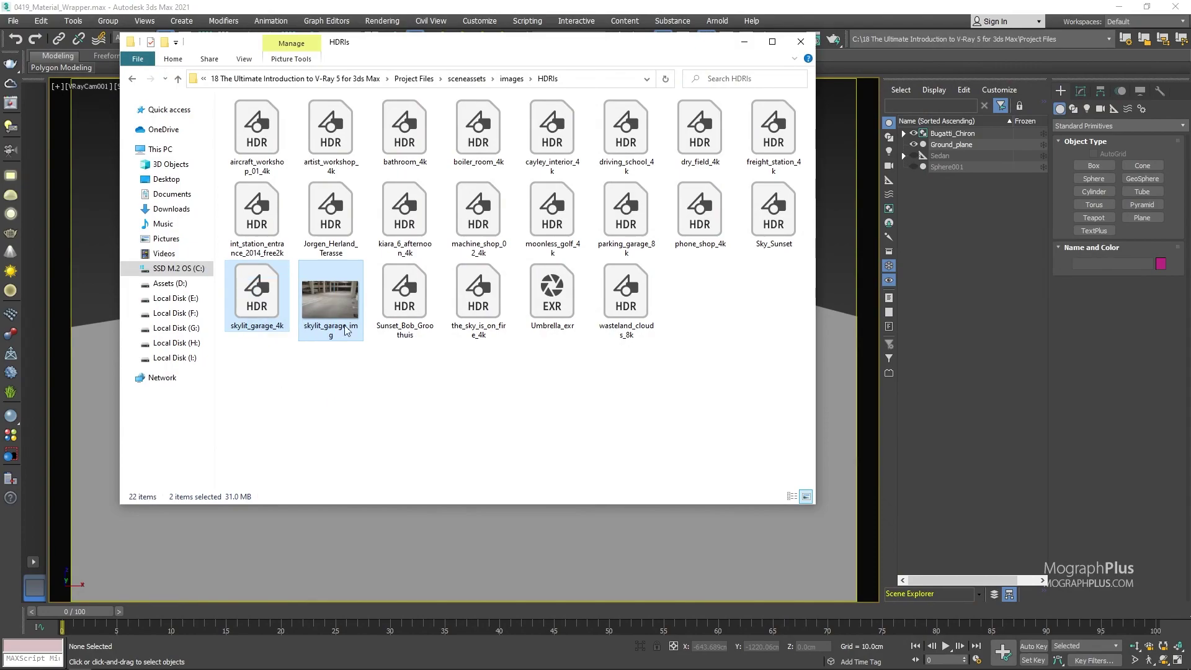
key("super+Down")
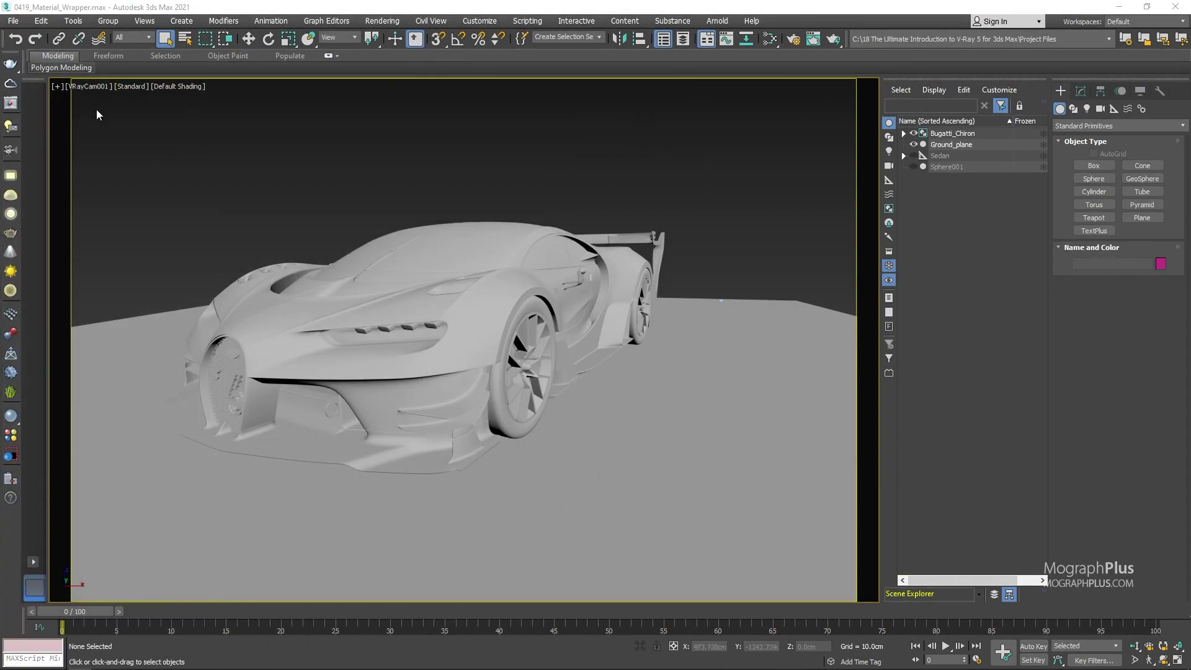
Place a V-Ray dome light on the ground plane beside the car and show its parameters for editing
left_click(690, 416)
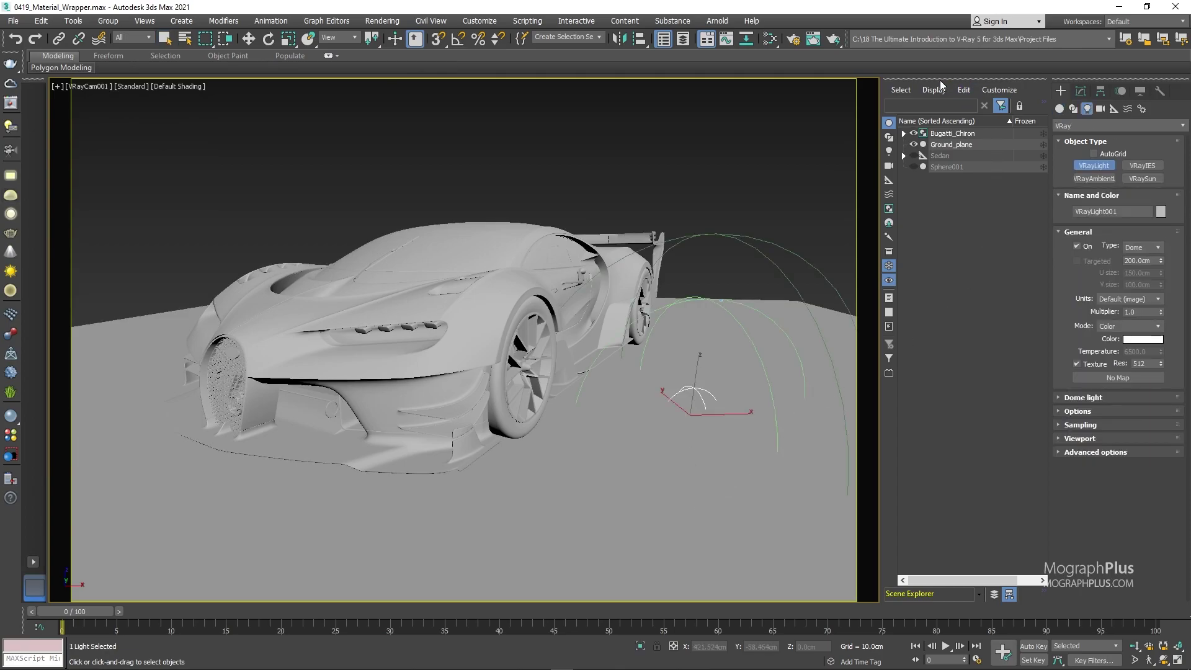
left_click(1082, 92)
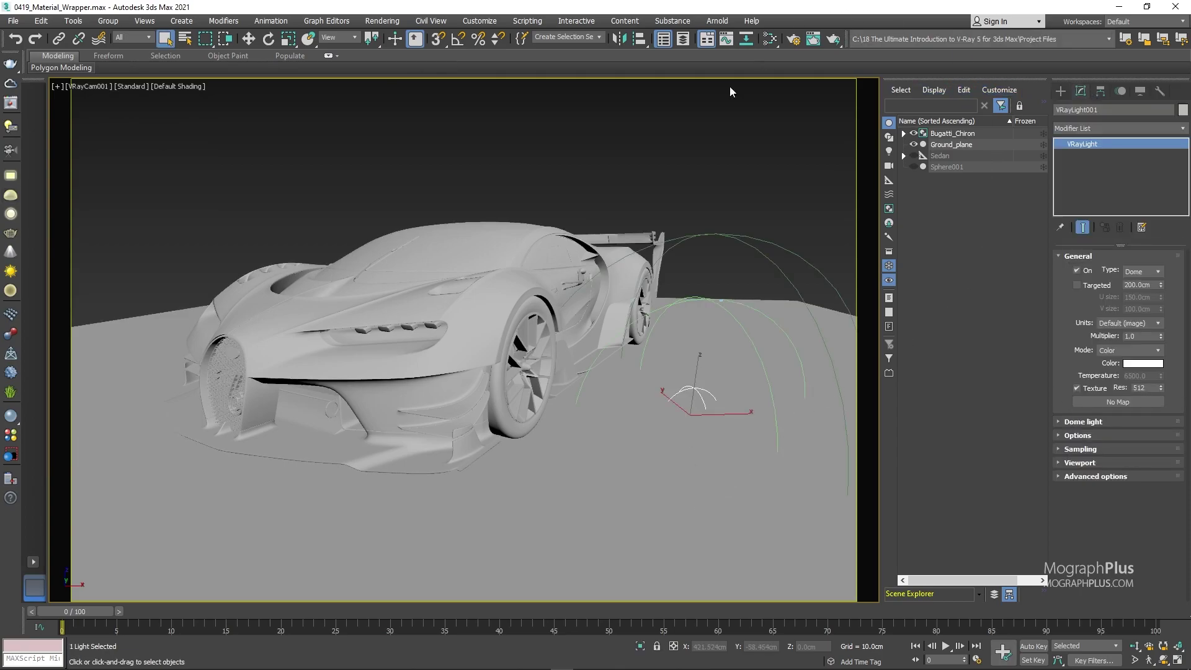
Add a VRayBitmap map to the material graph, load skylit_garage_4k into it and preview the image
key("m")
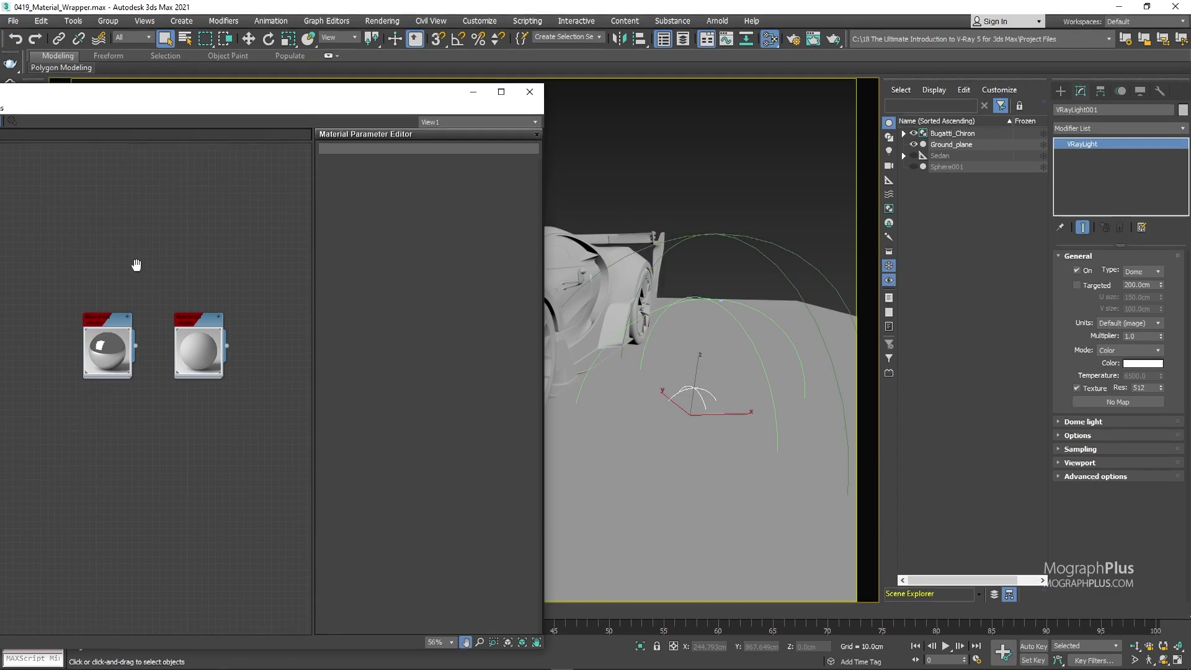
right_click(139, 279)
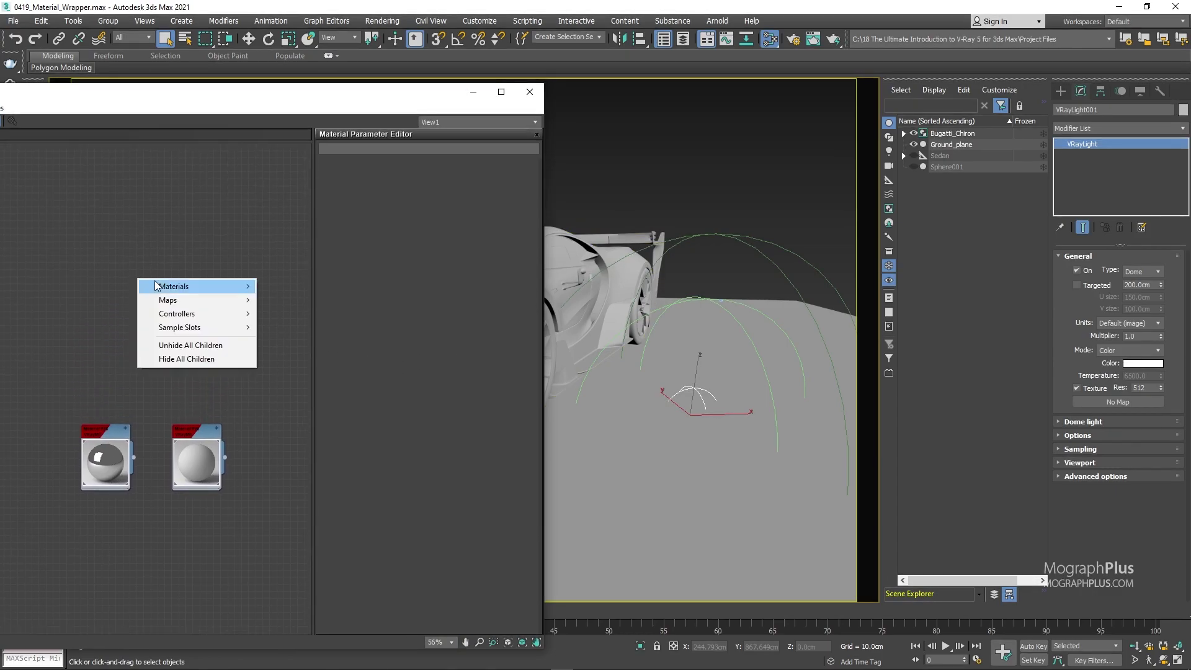
mouse_move(187, 301)
mouse_move(299, 359)
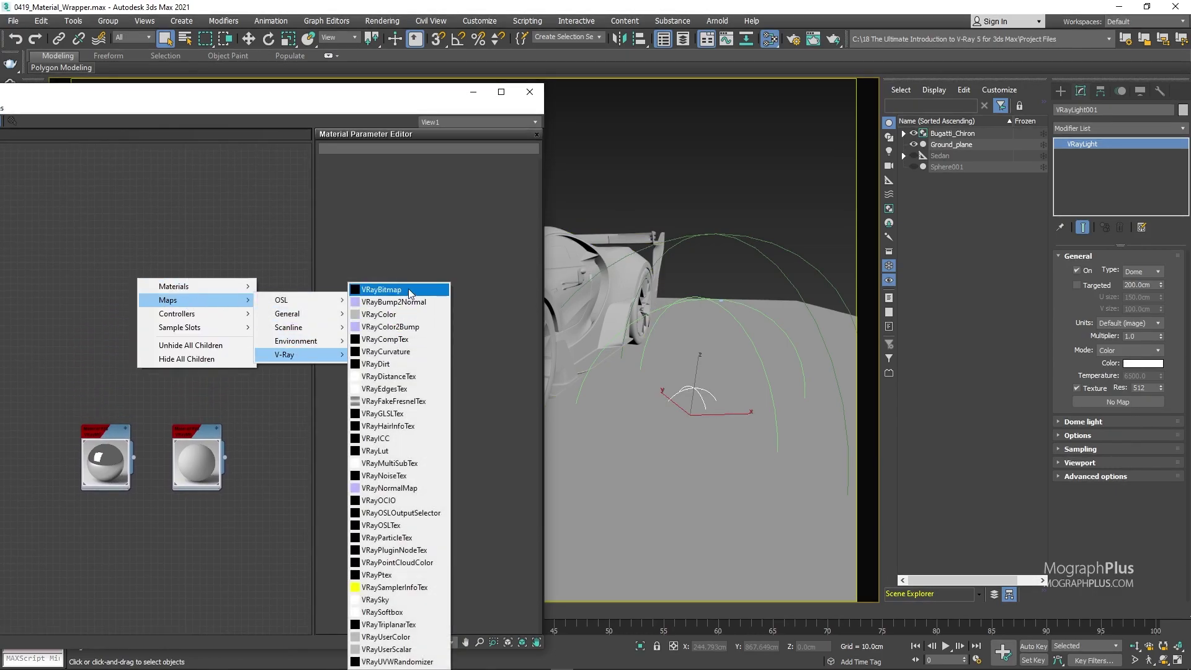
left_click(410, 293)
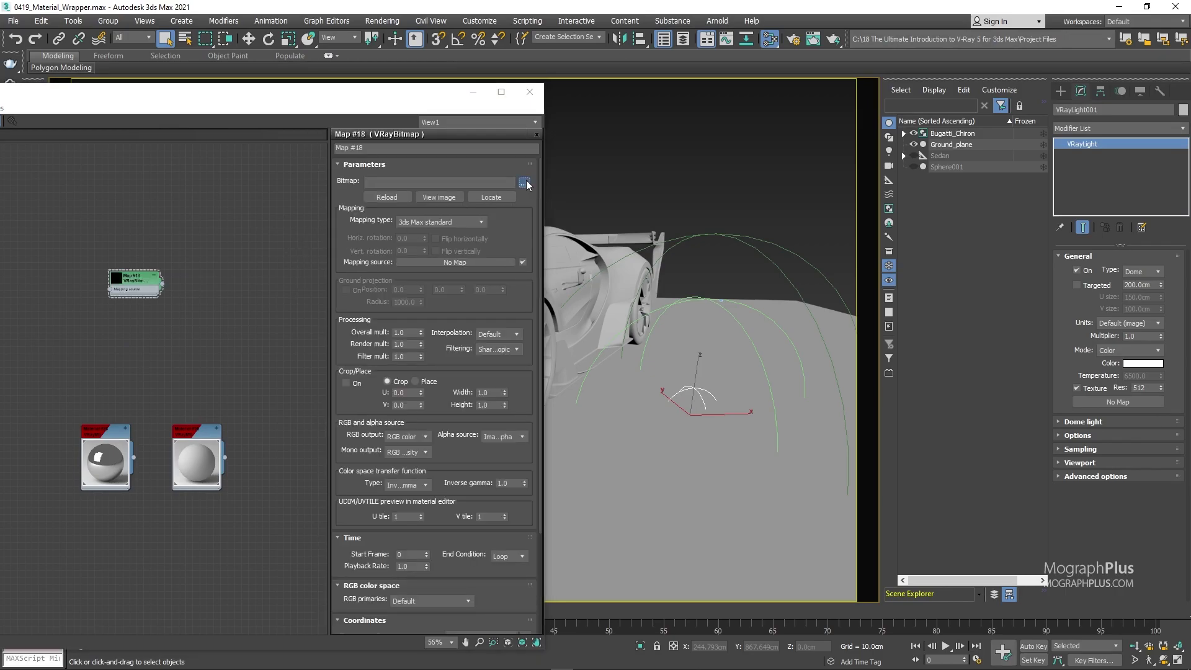
left_click(527, 184)
double_click(167, 442)
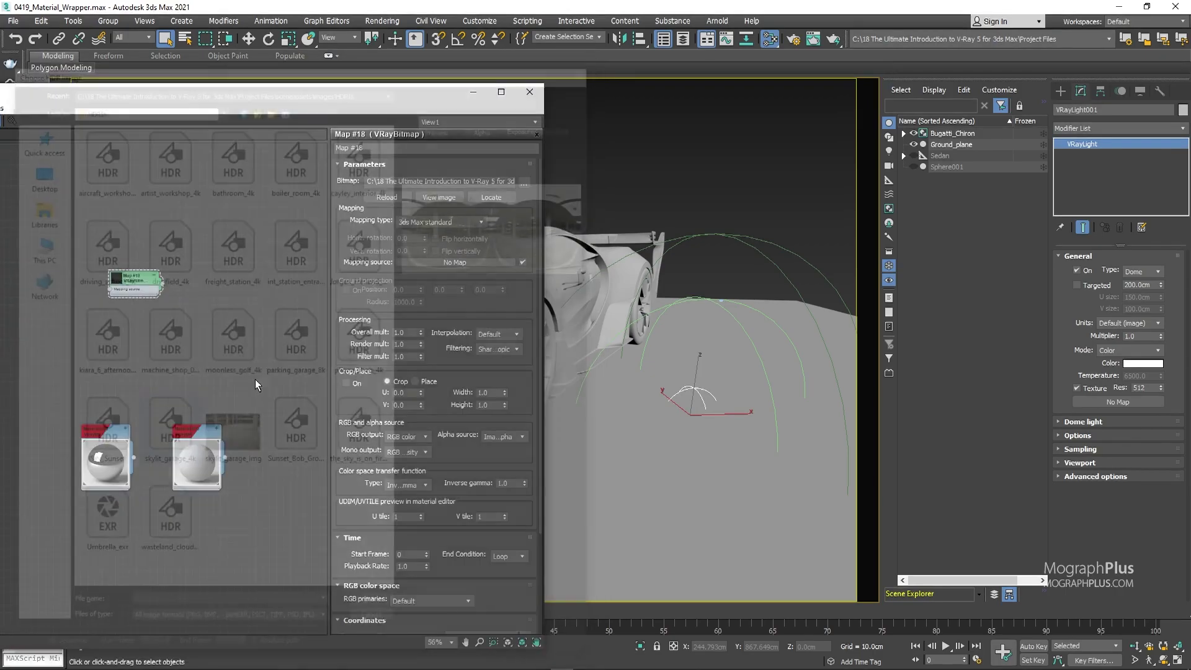
scroll(132, 330, "up", 5)
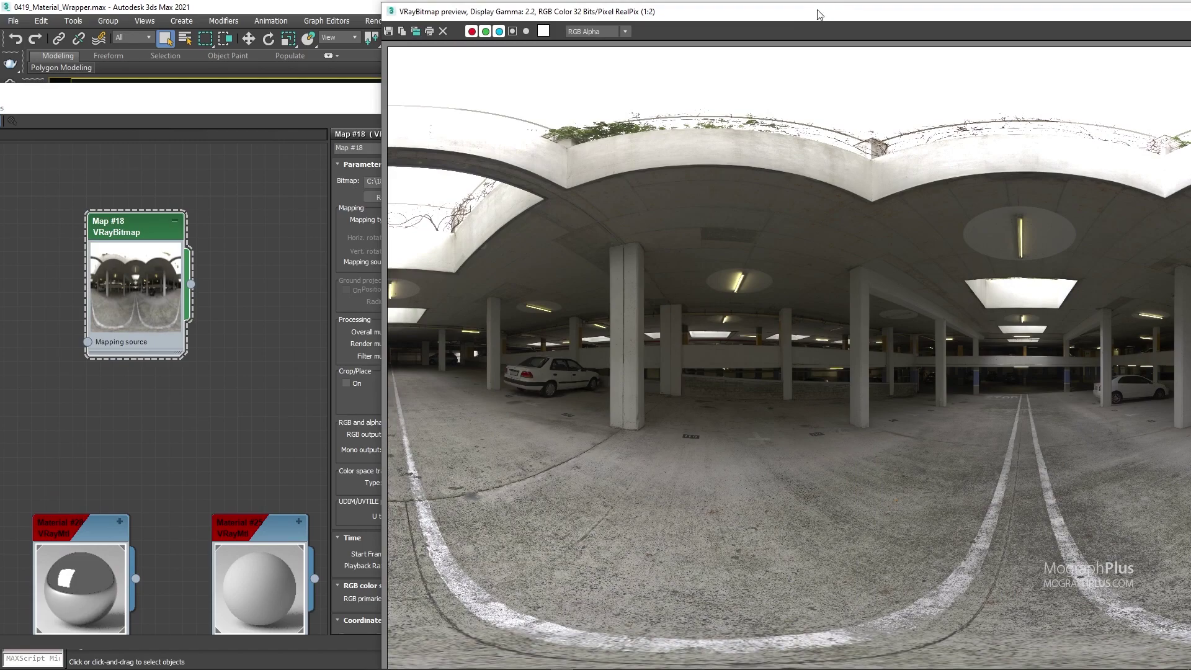
left_click_drag(820, 15, 545, 1)
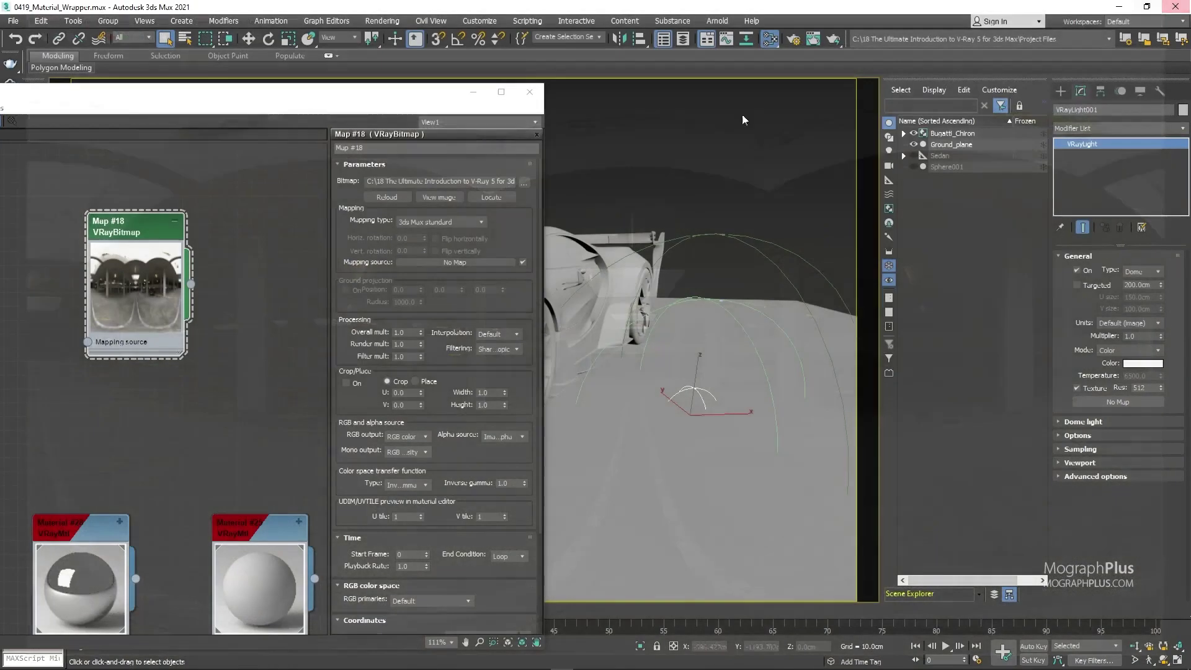
Set the garage bitmap's mapping type to Spherical and review its colour space transfer function and RGB primaries
left_click(440, 221)
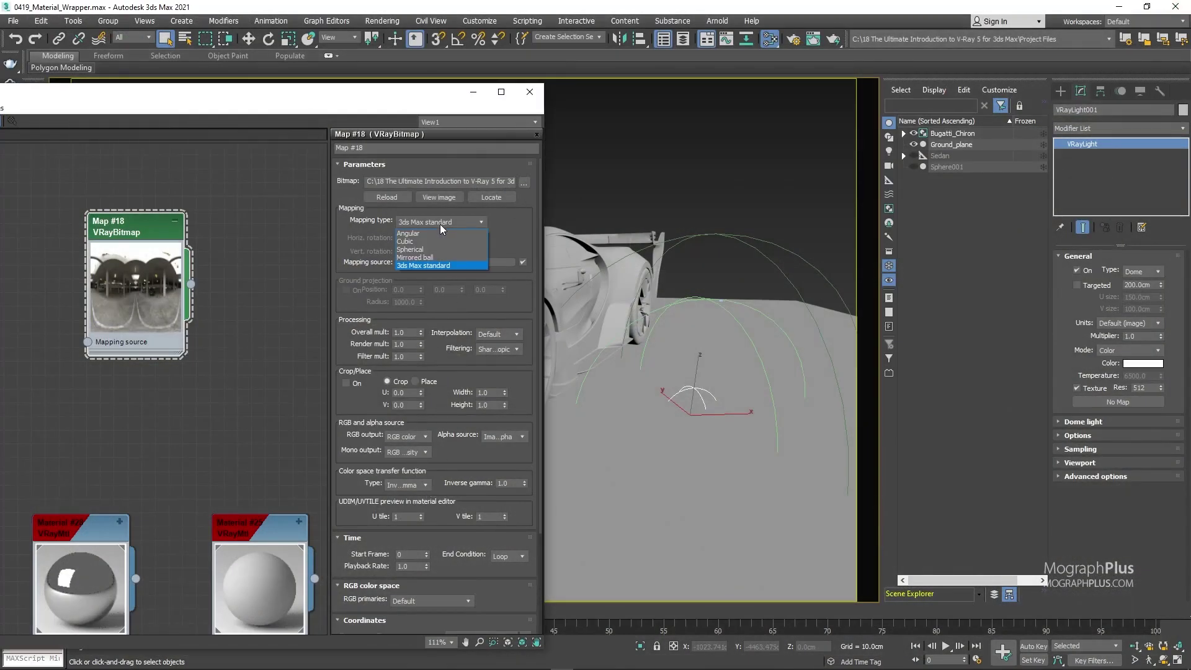
left_click(438, 248)
scroll(484, 459, "down", 5)
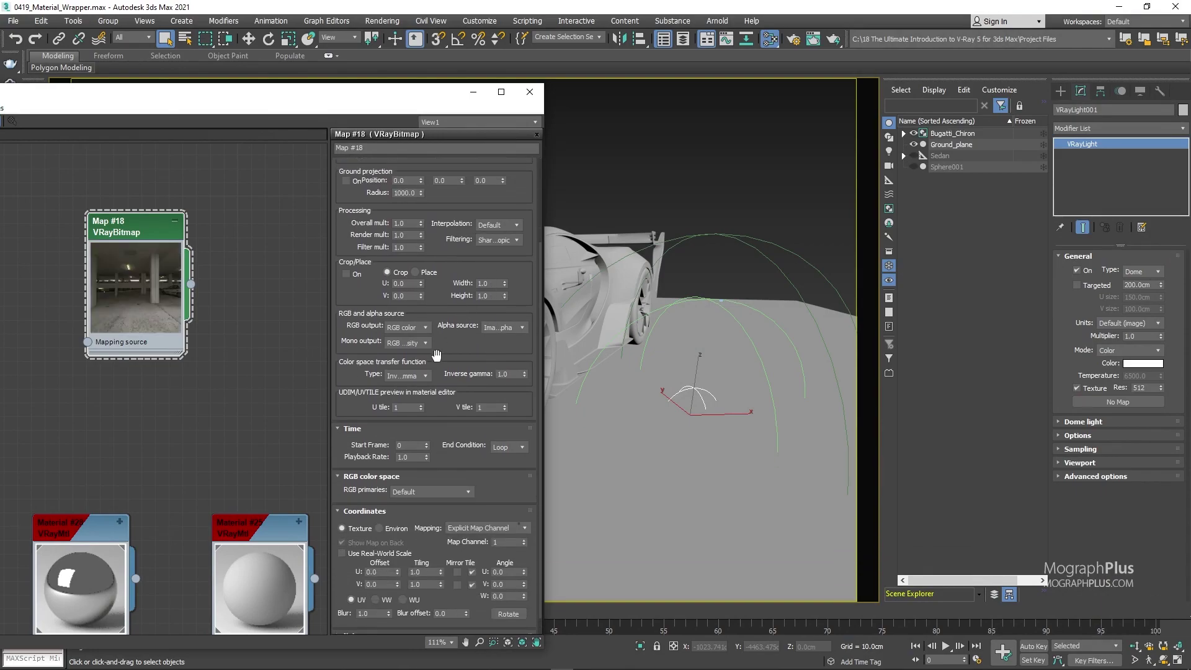
left_click(426, 375)
left_click(413, 396)
left_click(423, 491)
left_click(424, 503)
scroll(446, 398, "down", 1)
scroll(434, 435, "up", 5)
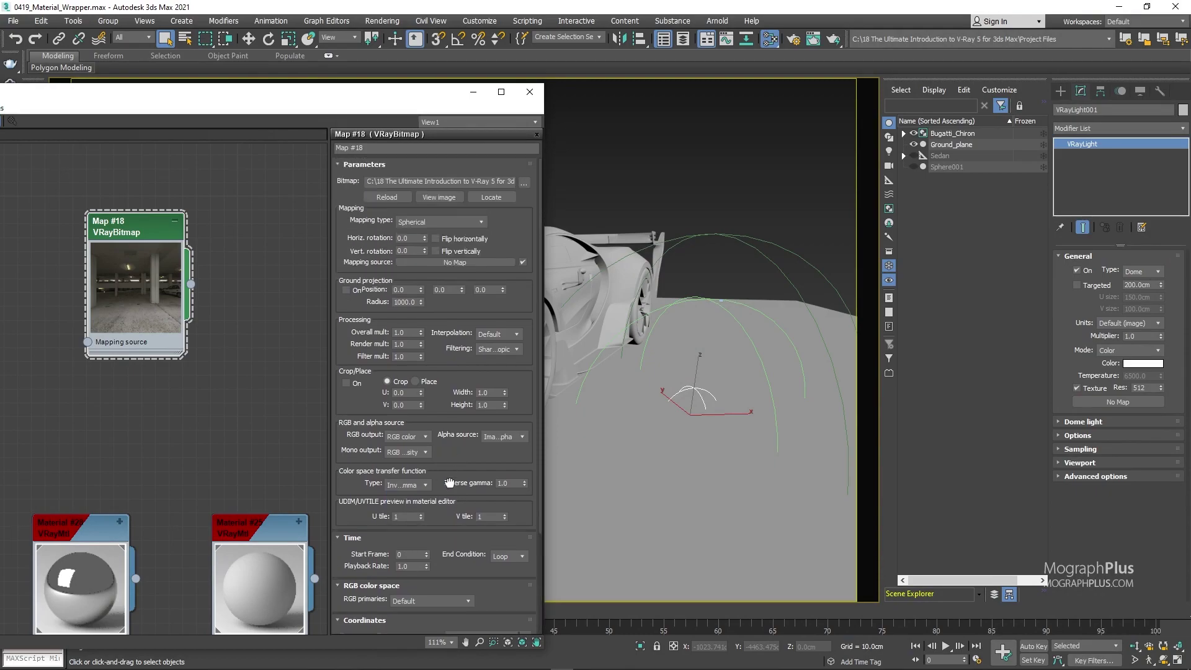
Connect the garage VRayBitmap to the dome light's texture map slot
middle_click_drag(198, 261, 186, 229)
left_click_drag(134, 265, 106, 241)
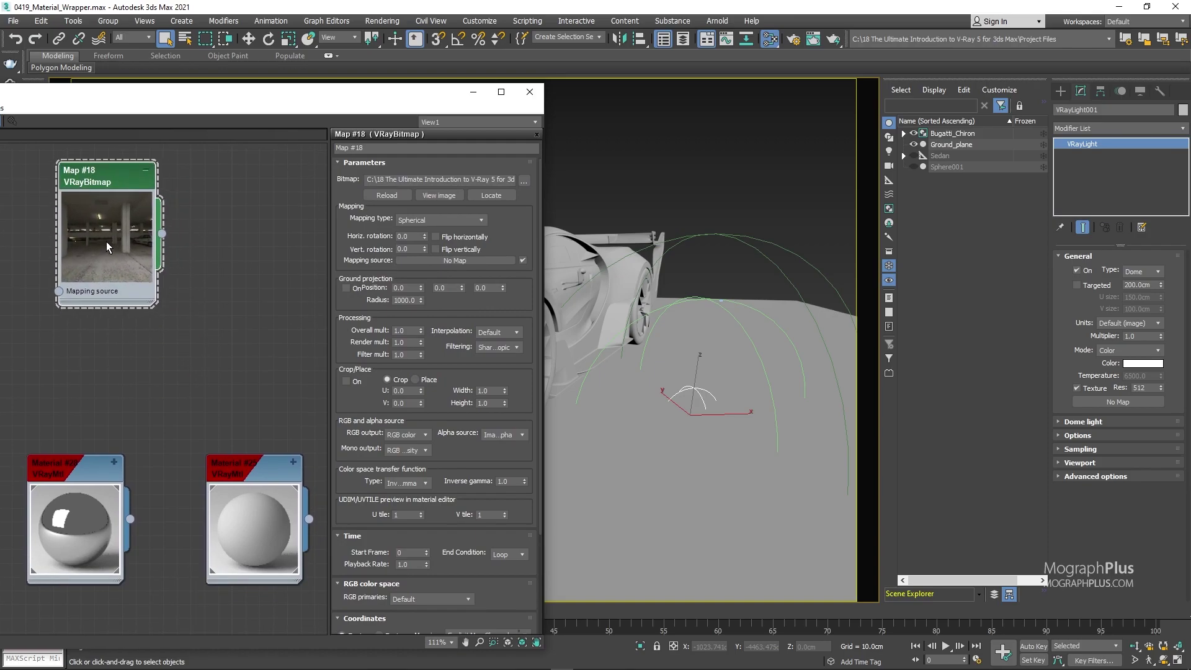
scroll(225, 265, "down", 1)
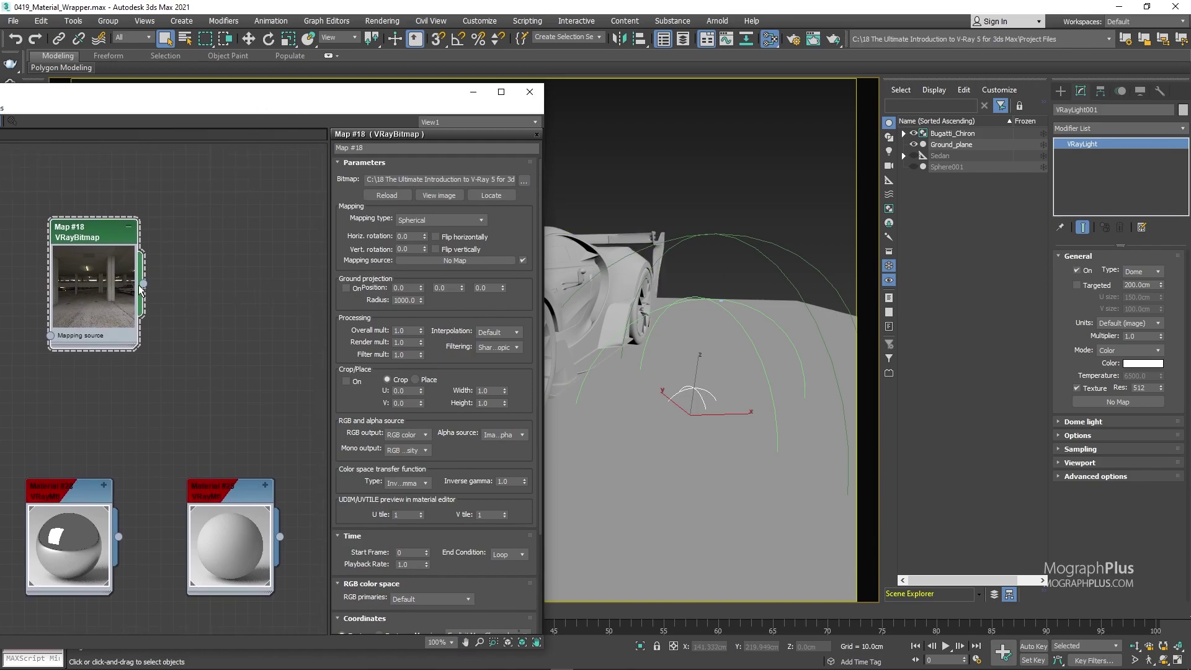
left_click_drag(144, 285, 1086, 406)
left_click(568, 375)
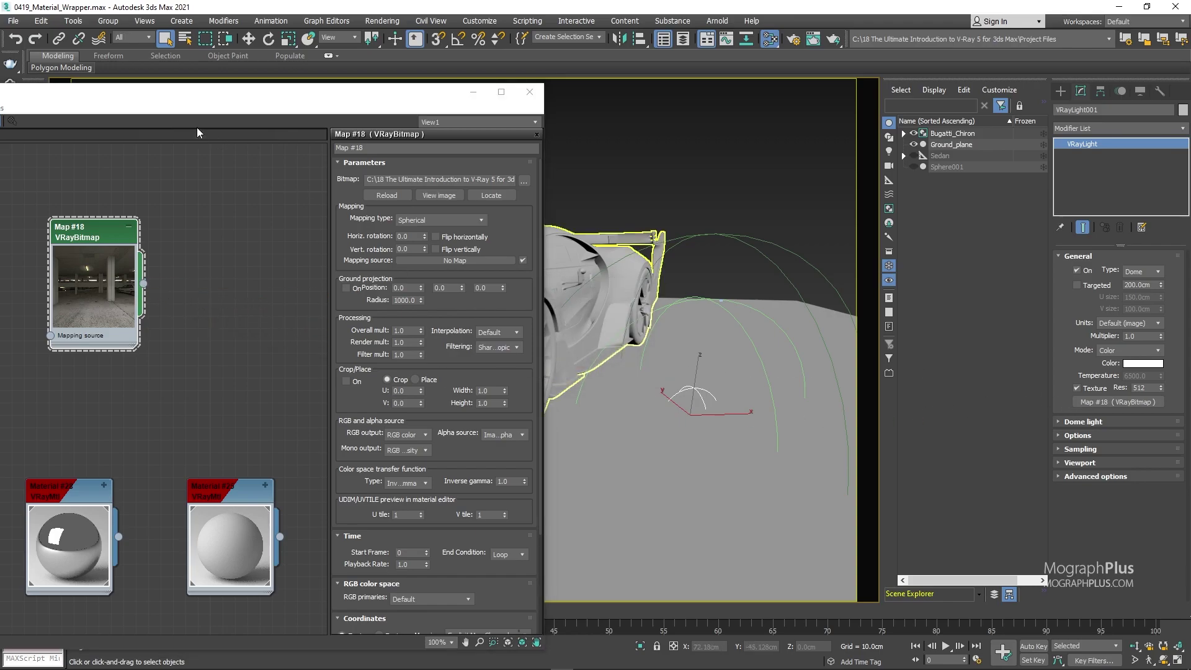
Start rendering the car in the V-Ray Frame Buffer and arrange its enlarged window beside the material editor
left_click_drag(173, 97, 170, 156)
left_click(11, 104)
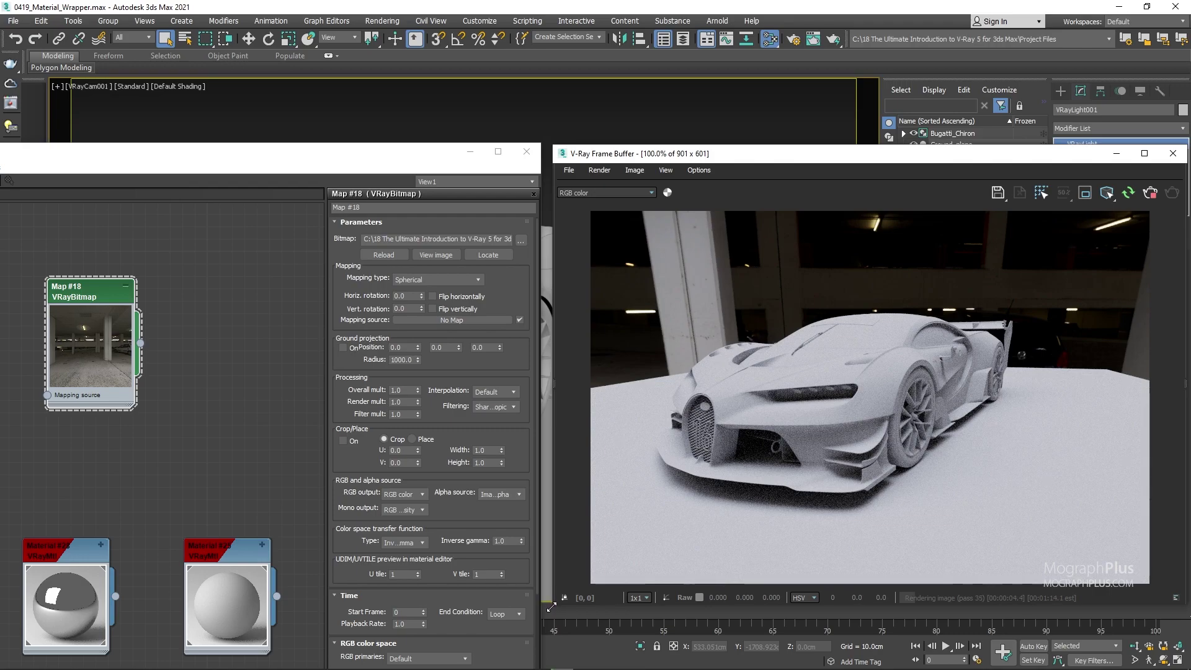
left_click_drag(549, 604, 535, 641)
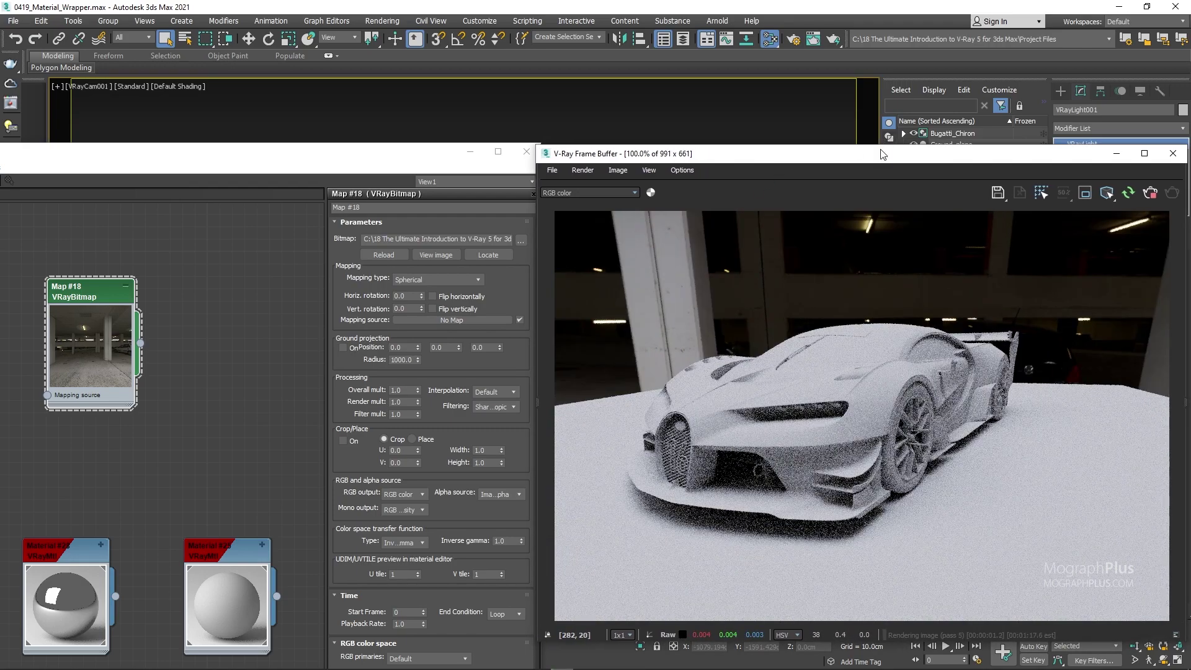
left_click_drag(873, 151, 858, 180)
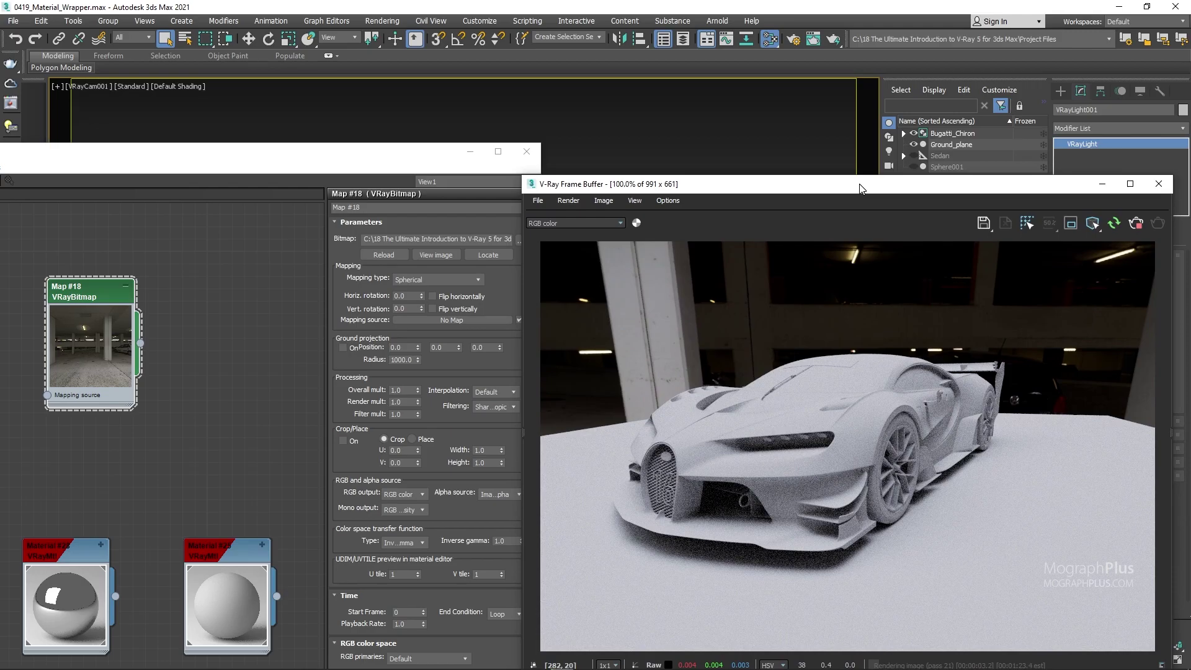
Hide the Ground_plane object and move the material editor clear of the render window
left_click(915, 144)
left_click(343, 167)
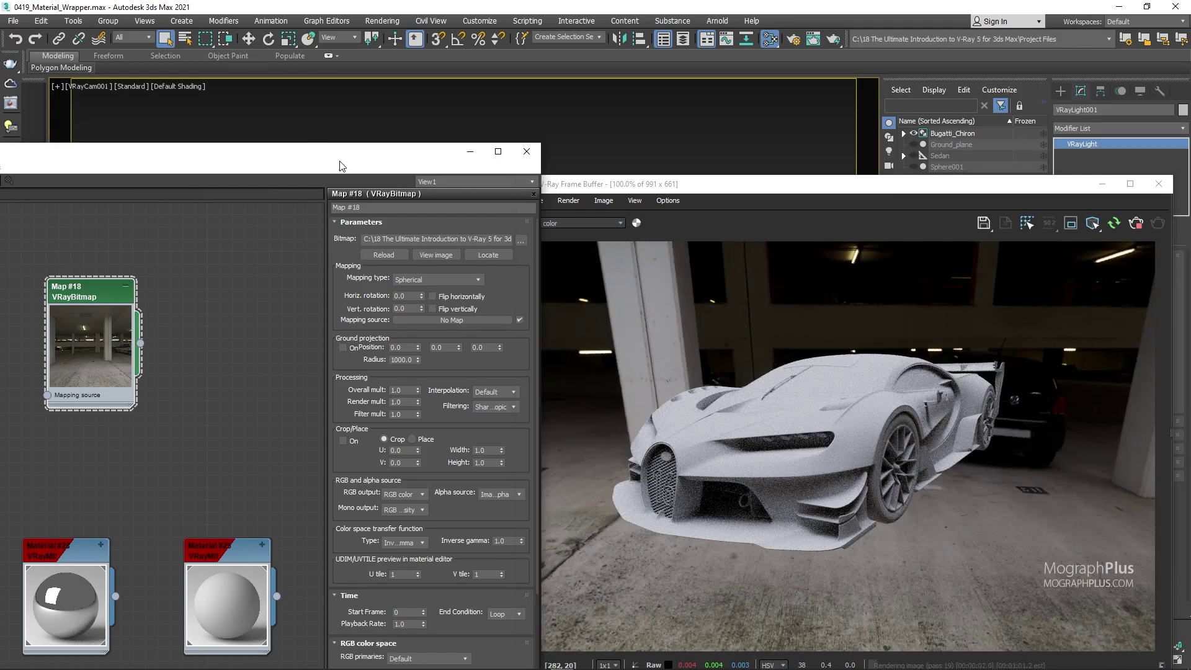
left_click_drag(333, 146, 258, 124)
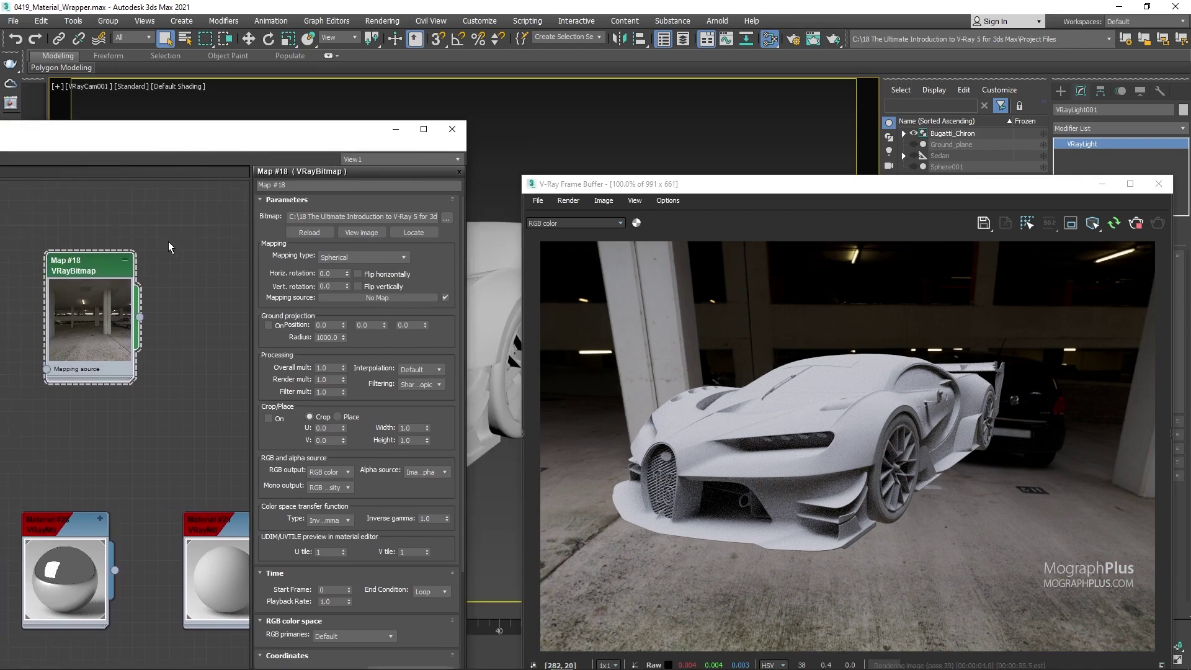
Flip the garage bitmap horizontally and, trying 150 and 50 for comparison, set its horizontal rotation to 300
left_click(358, 274)
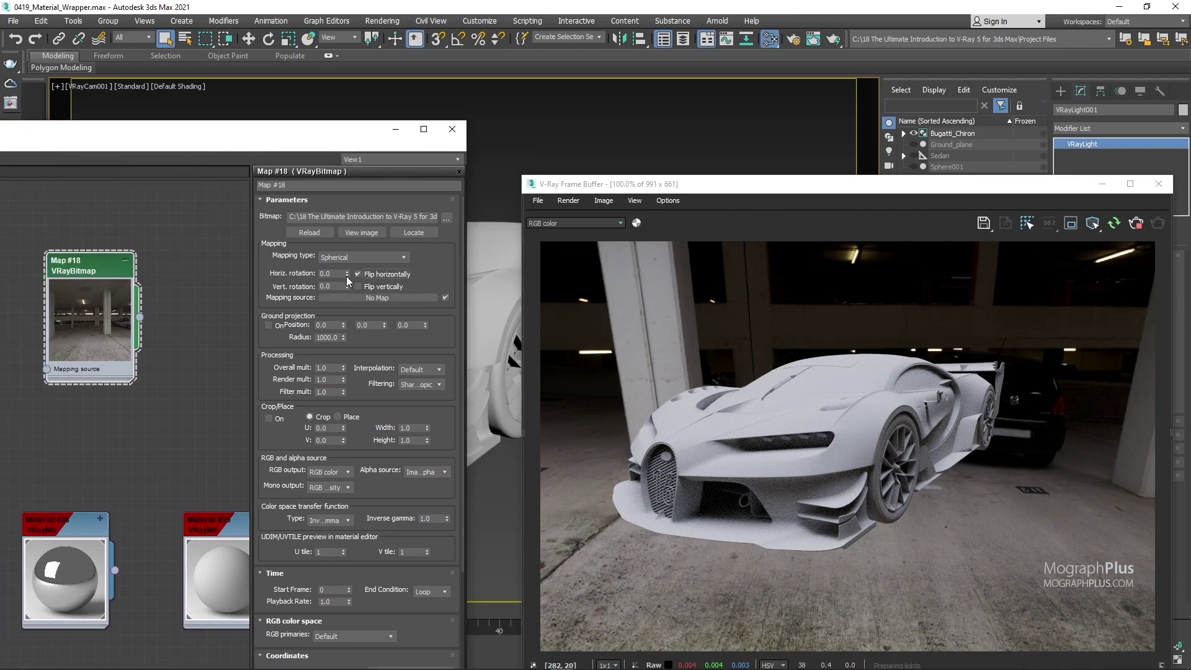
double_click(335, 275)
type("150")
key("Return")
type("300")
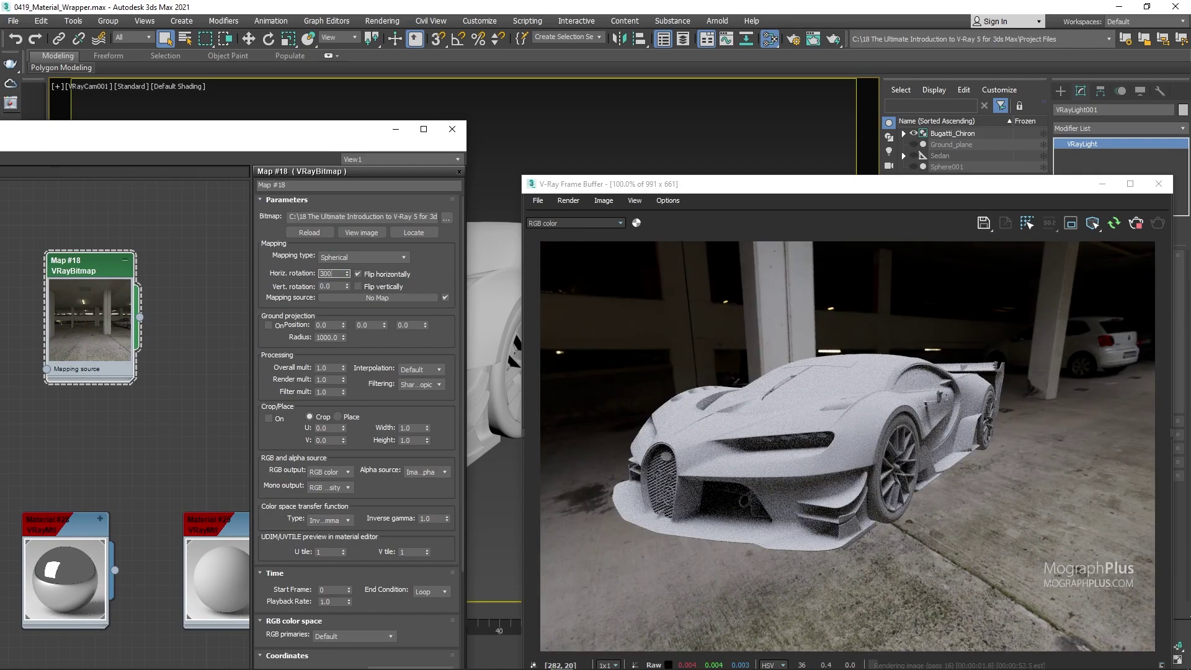
key("Return")
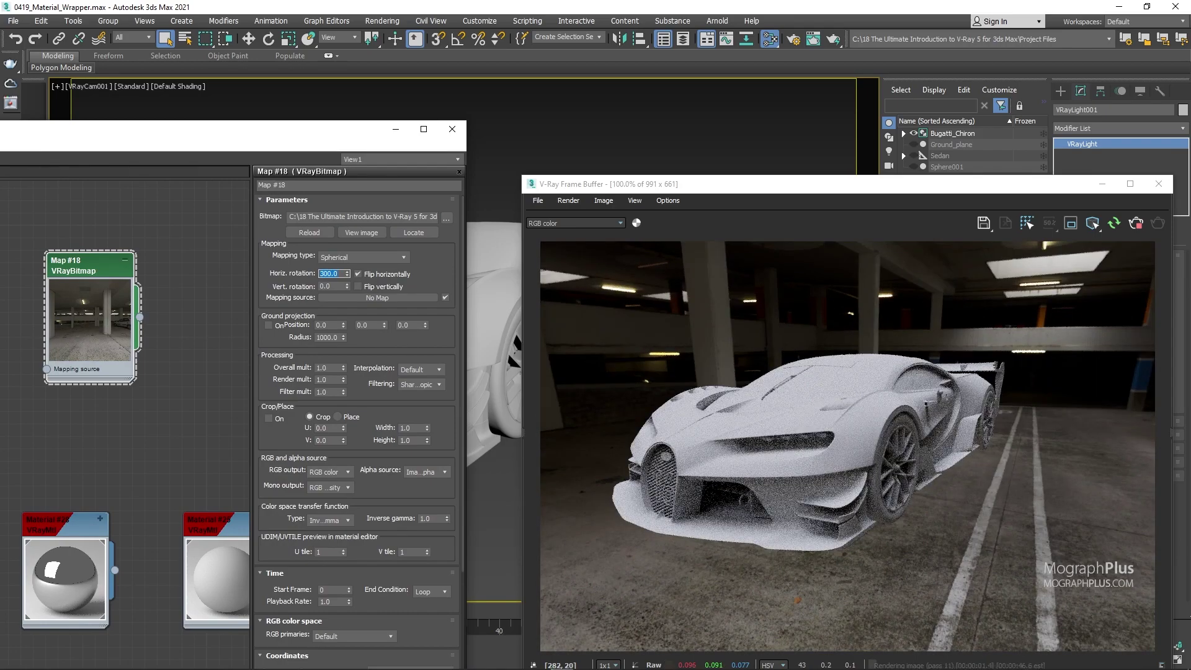
type("50")
key("Return")
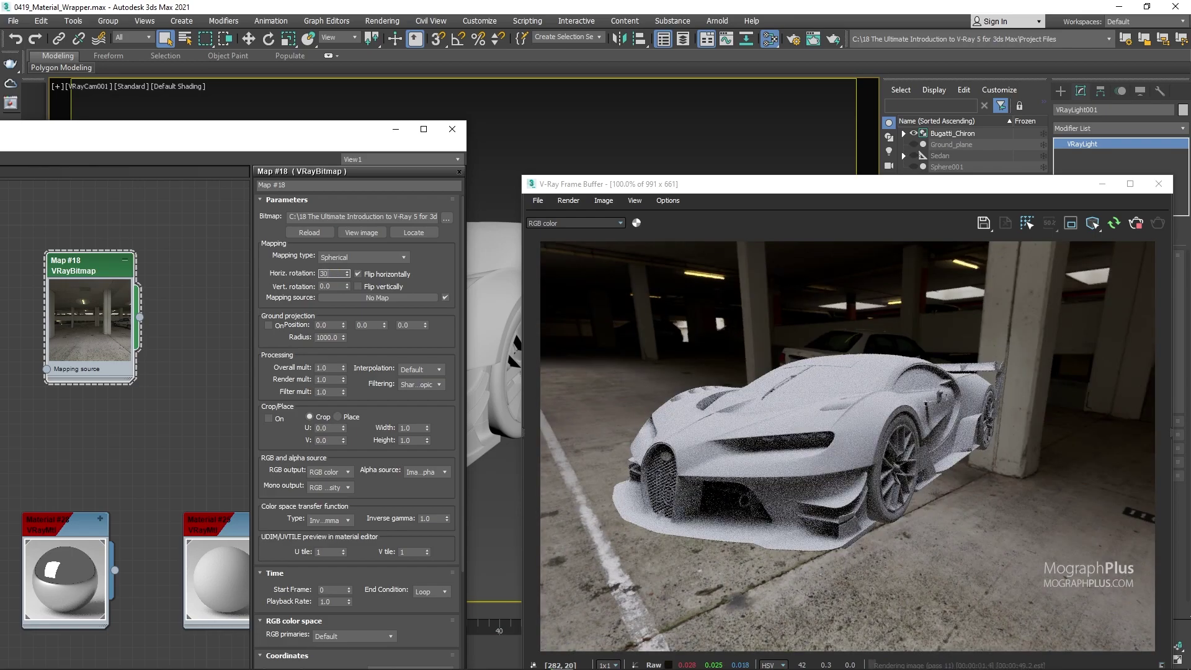
type("300")
key("Return")
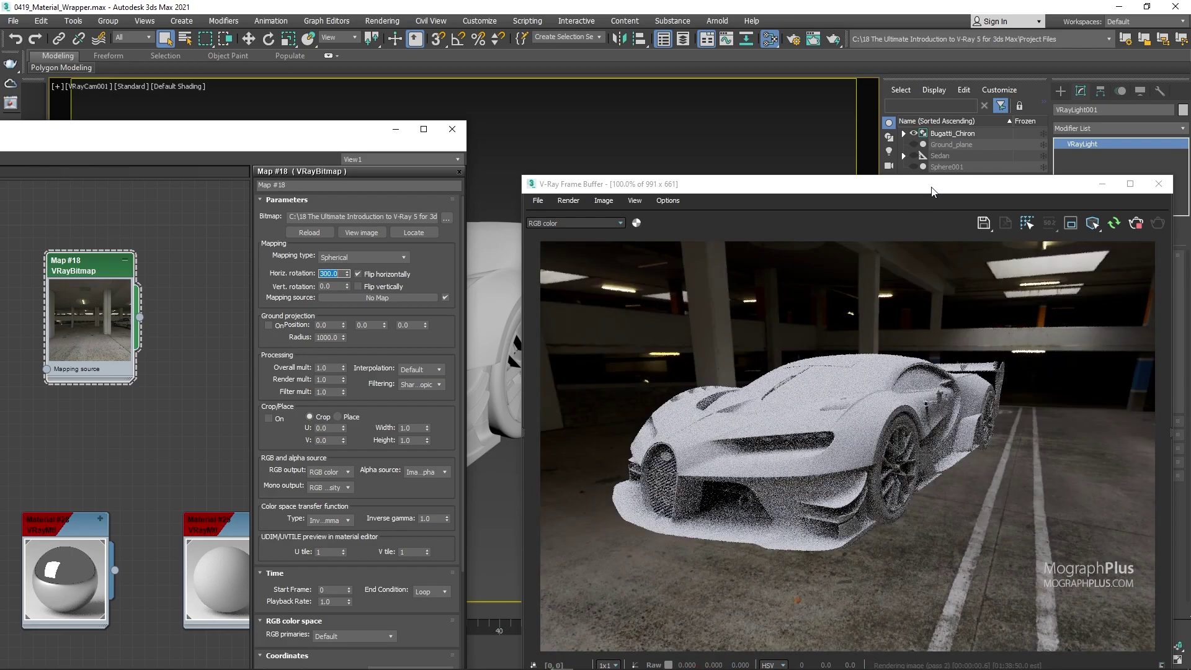
List only lights in the scene explorer and make the dome light invisible in its options
left_click_drag(930, 194, 802, 192)
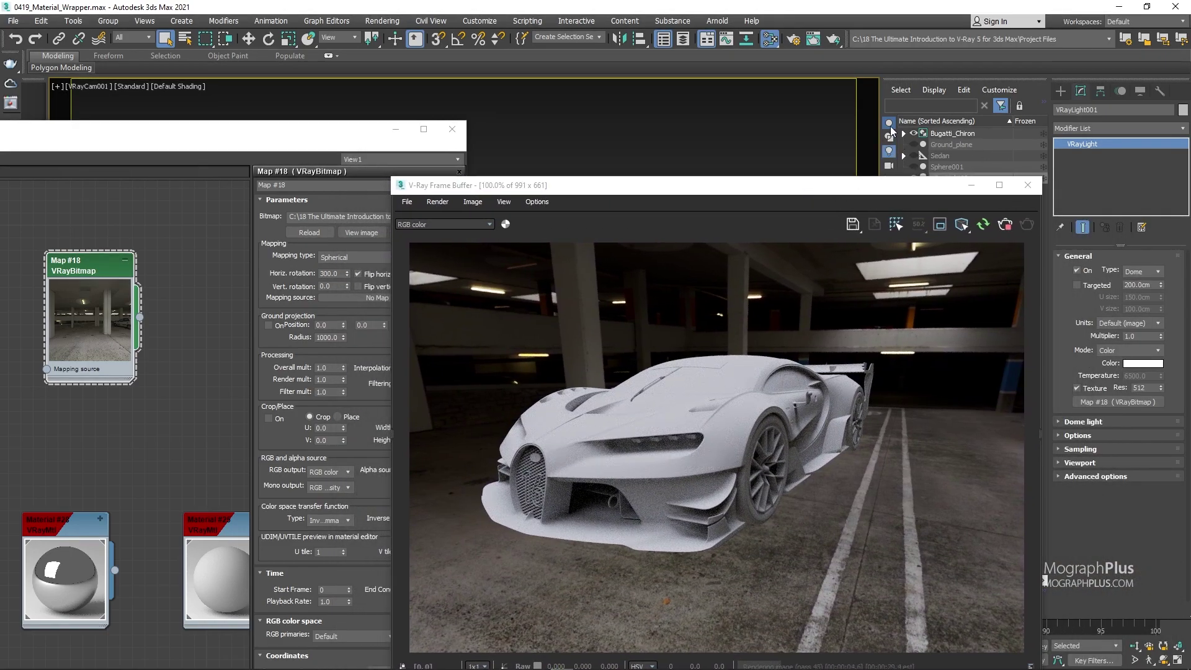
left_click(889, 151)
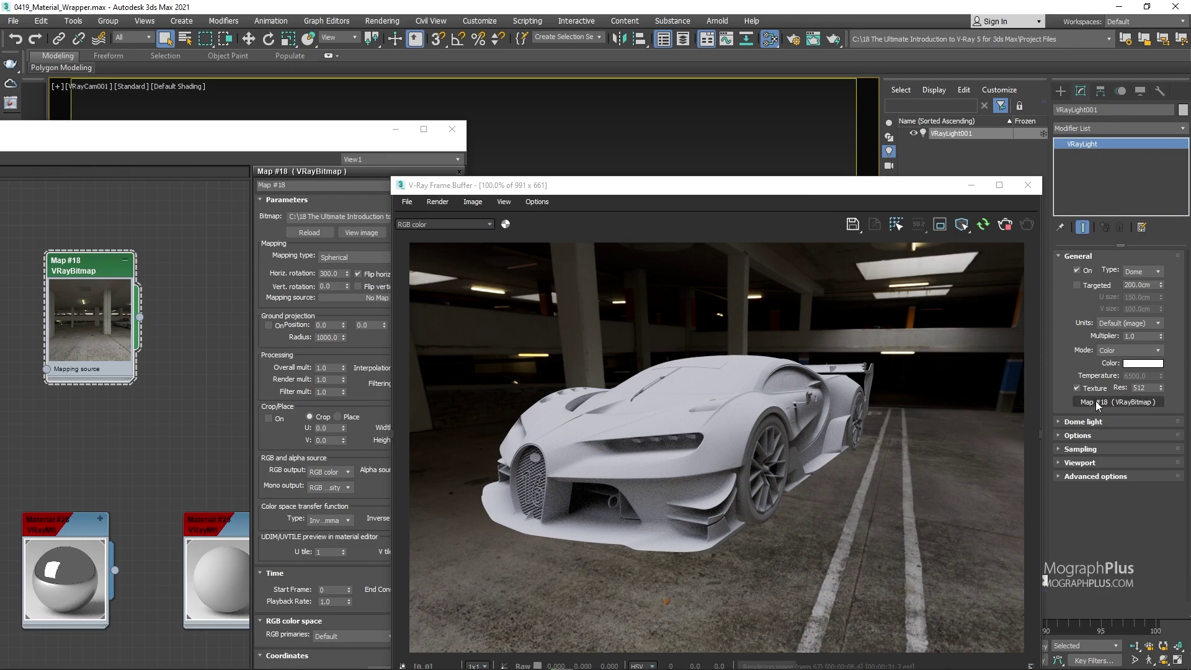
left_click(1091, 434)
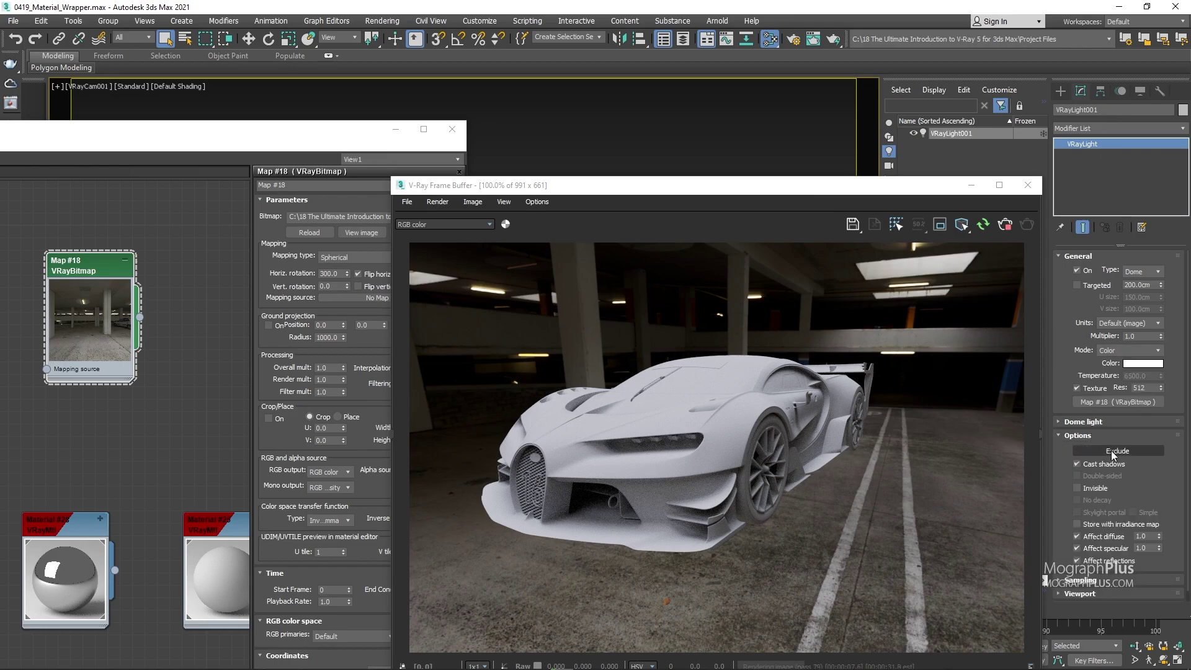
left_click(1078, 489)
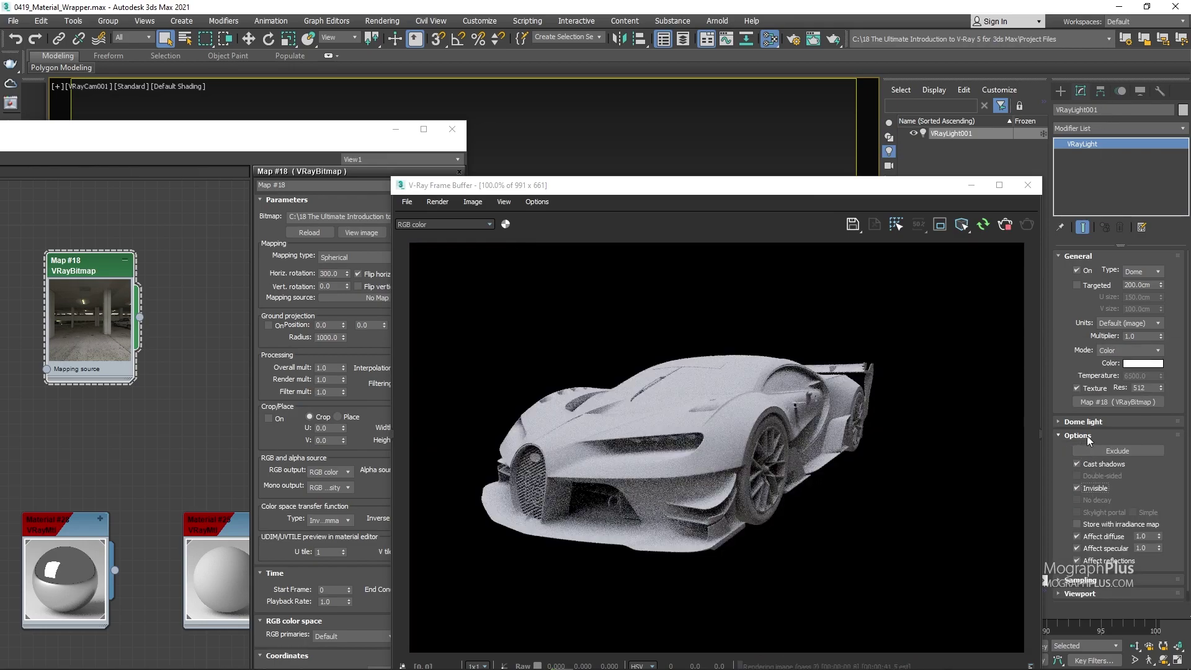
Collapse the light's options, then clear the render window off the bitmap parameters and list geometry in the scene explorer
left_click(1087, 435)
left_click_drag(898, 191, 1044, 188)
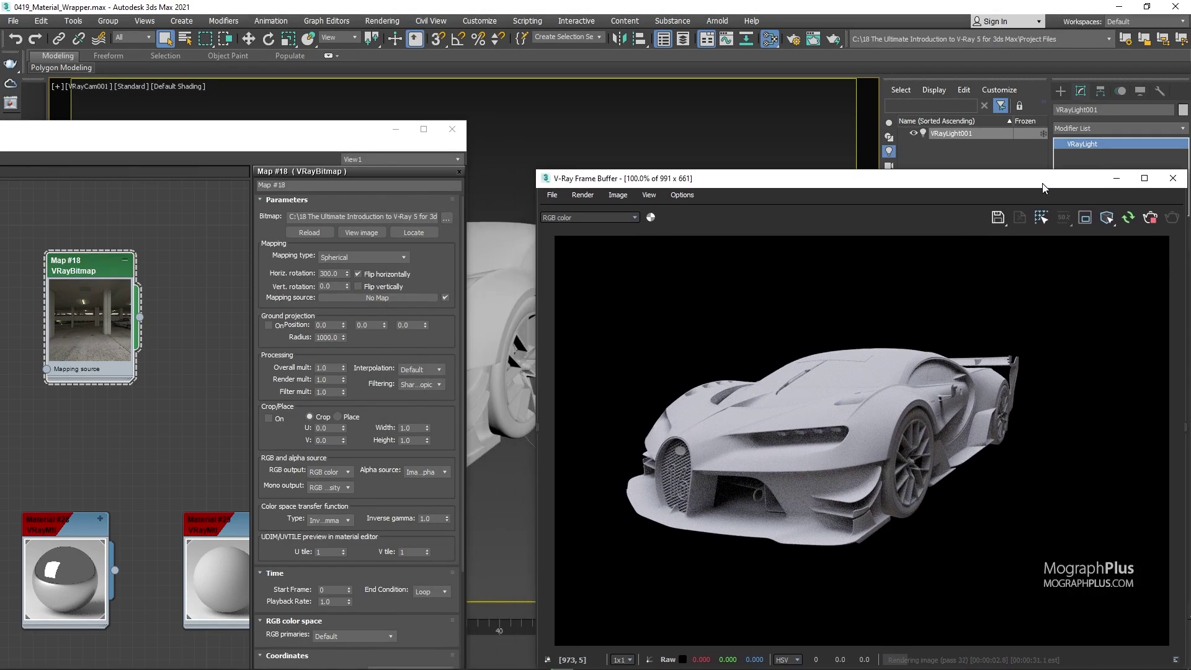
left_click(890, 151)
Create a VRayBitmap map beside the garage HDRI node and load the skylit_garage_img photo into it
middle_click_drag(196, 307, 154, 312)
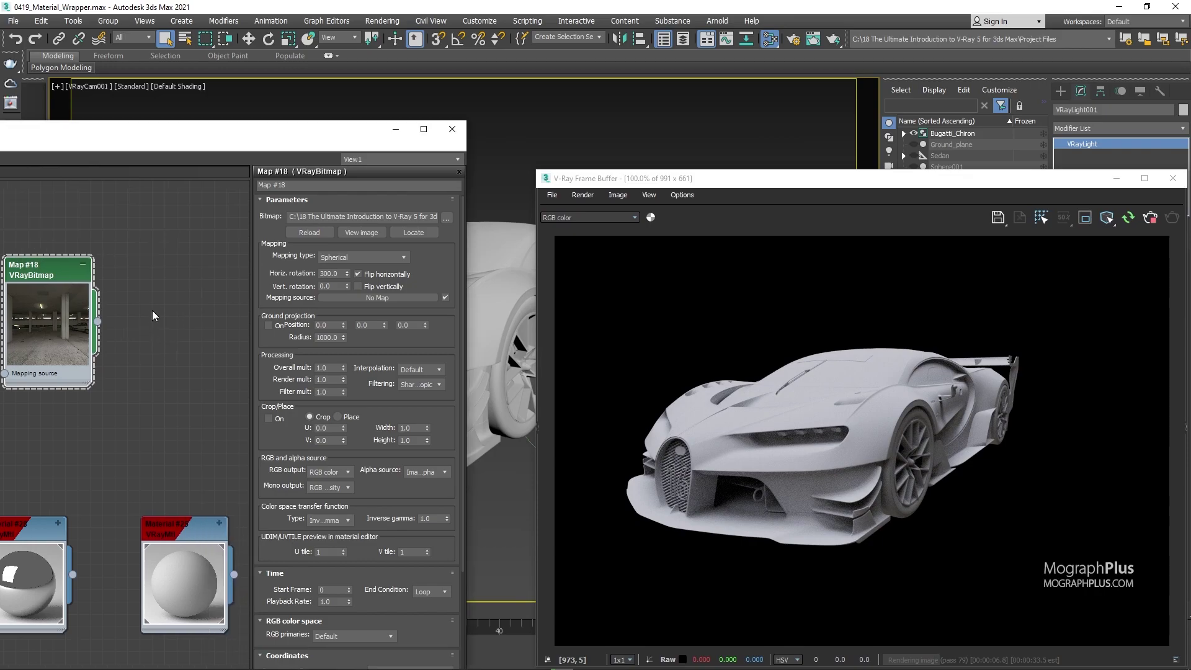
right_click(154, 304)
mouse_move(176, 311)
mouse_move(241, 324)
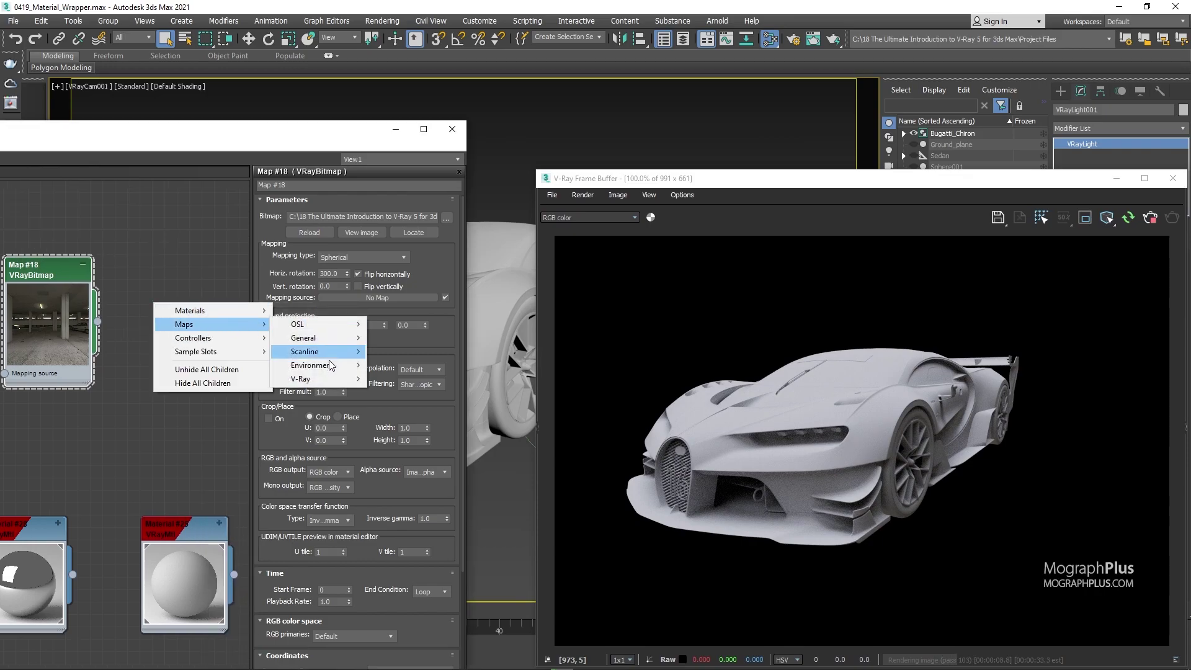
mouse_move(332, 385)
left_click(404, 289)
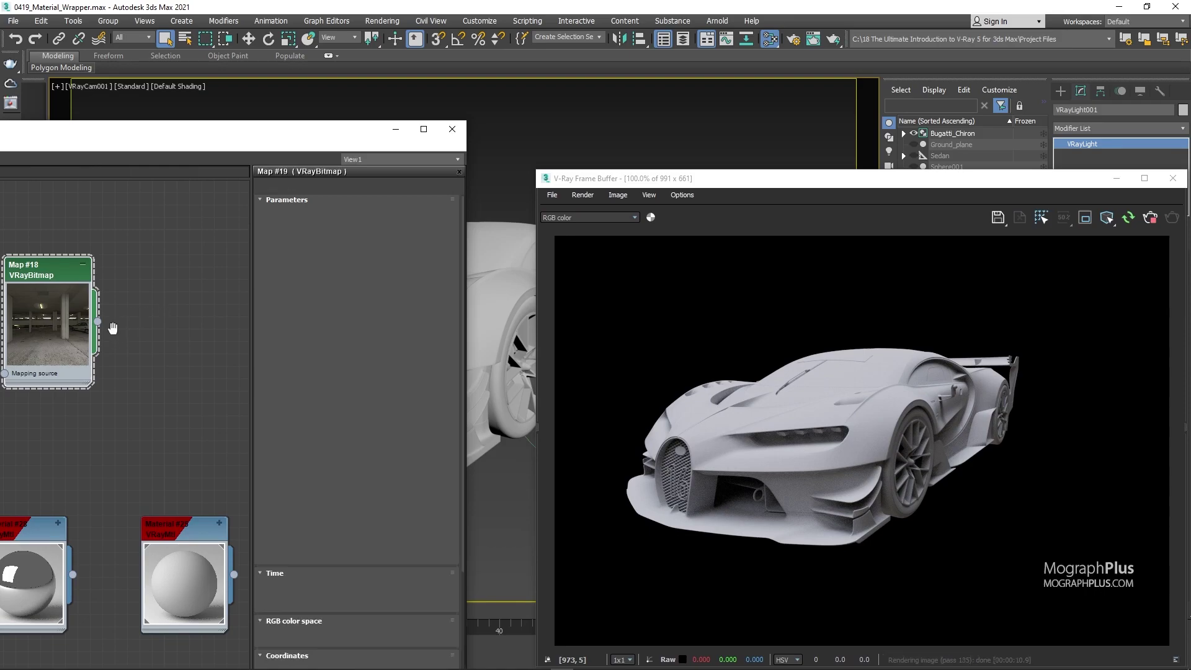
left_click(117, 306)
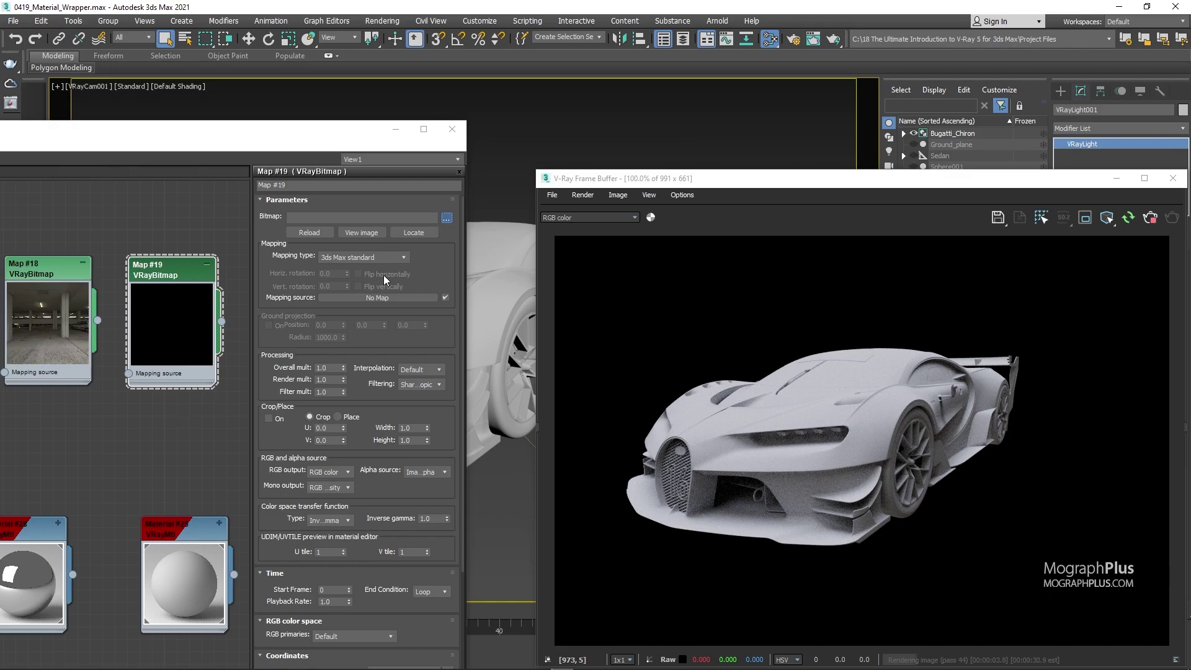
left_click(447, 218)
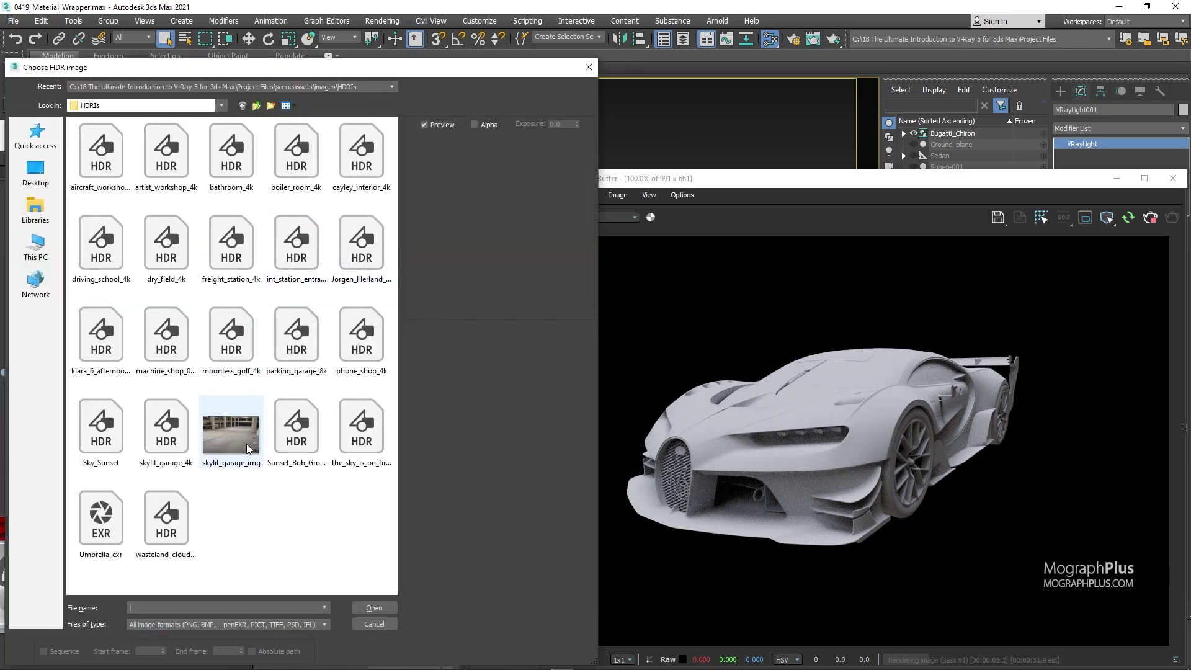
double_click(247, 445)
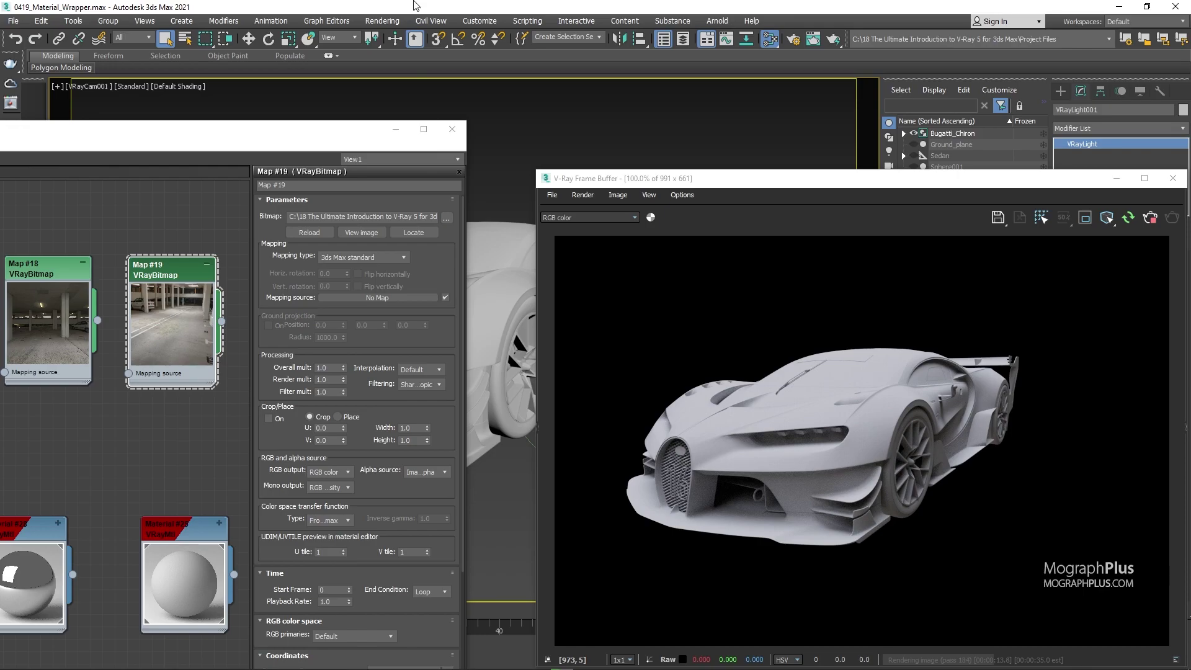
Assign the garage photo bitmap as an instance to the scene's environment map
key("8")
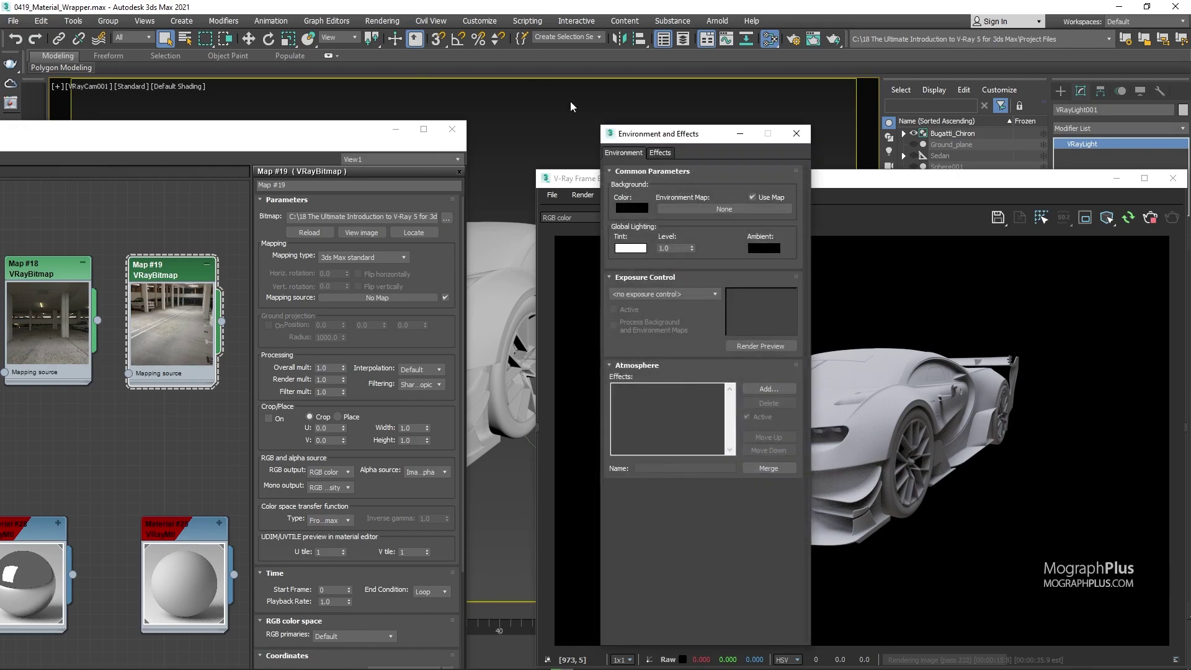
left_click_drag(222, 321, 686, 211)
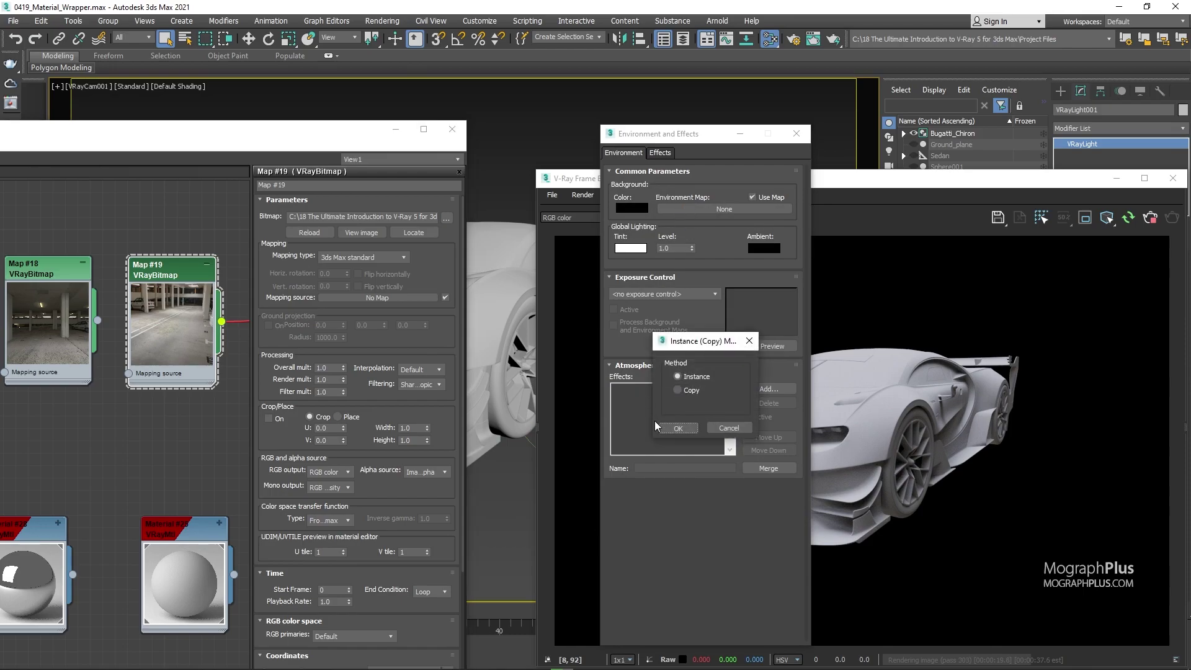
left_click(678, 429)
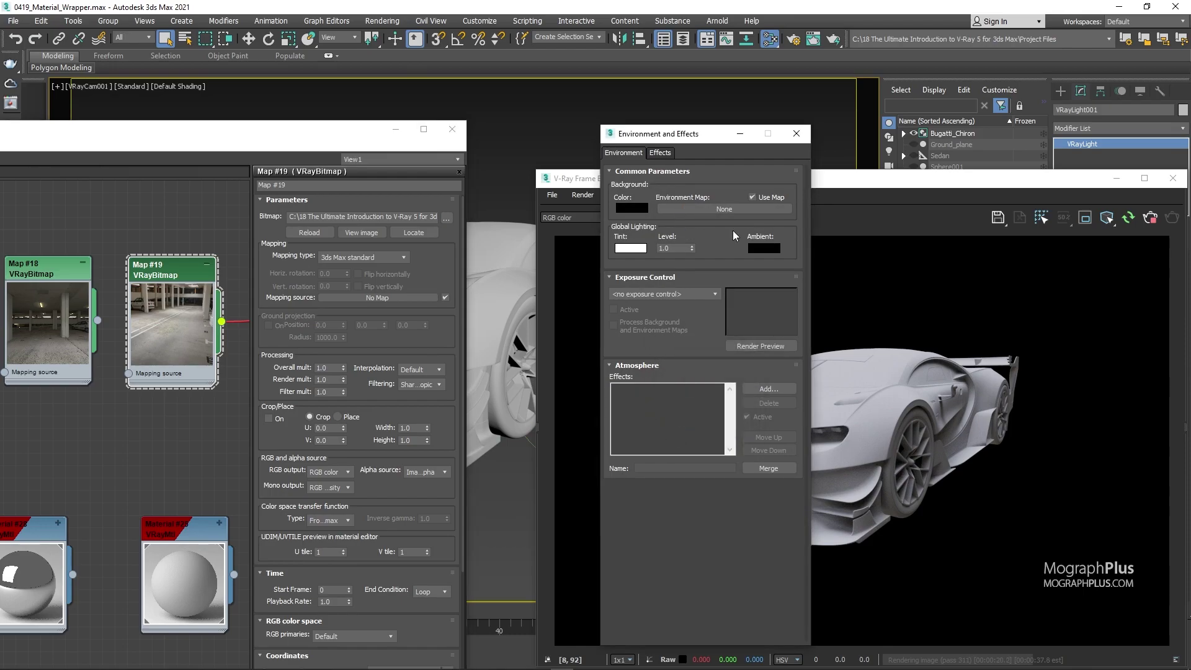
left_click(796, 136)
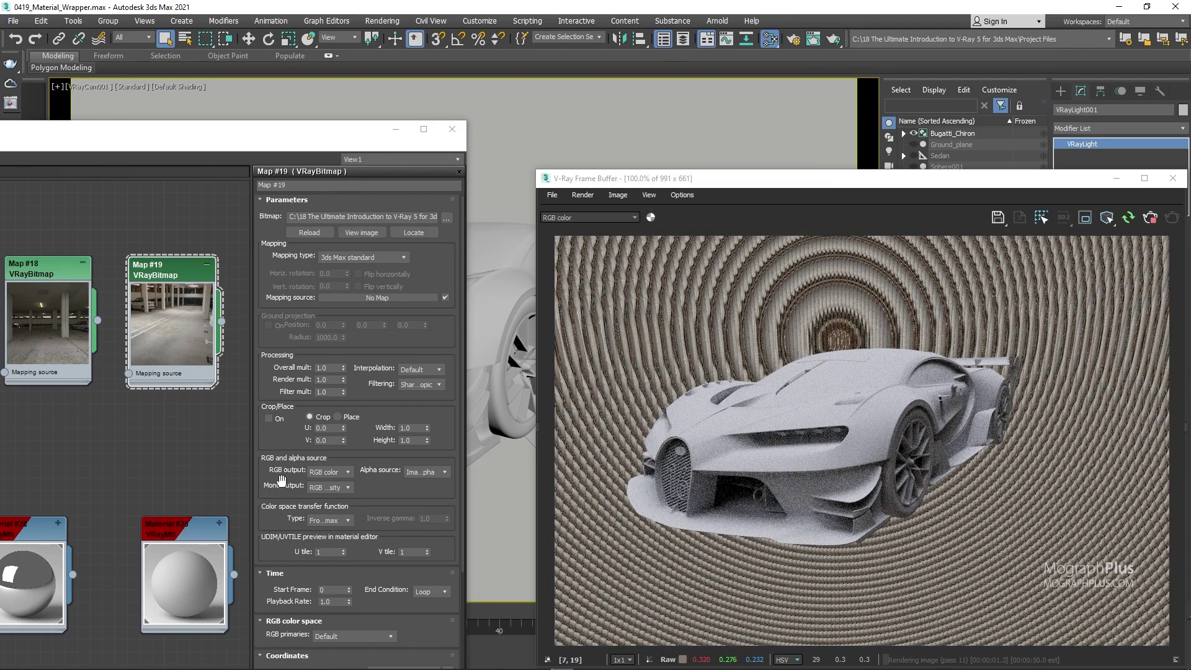
Set the garage photo bitmap's environment mapping to Screen in its coordinates
left_click(367, 637)
left_click(376, 567)
left_click_drag(376, 567, 367, 445)
scroll(403, 543, "down", 3)
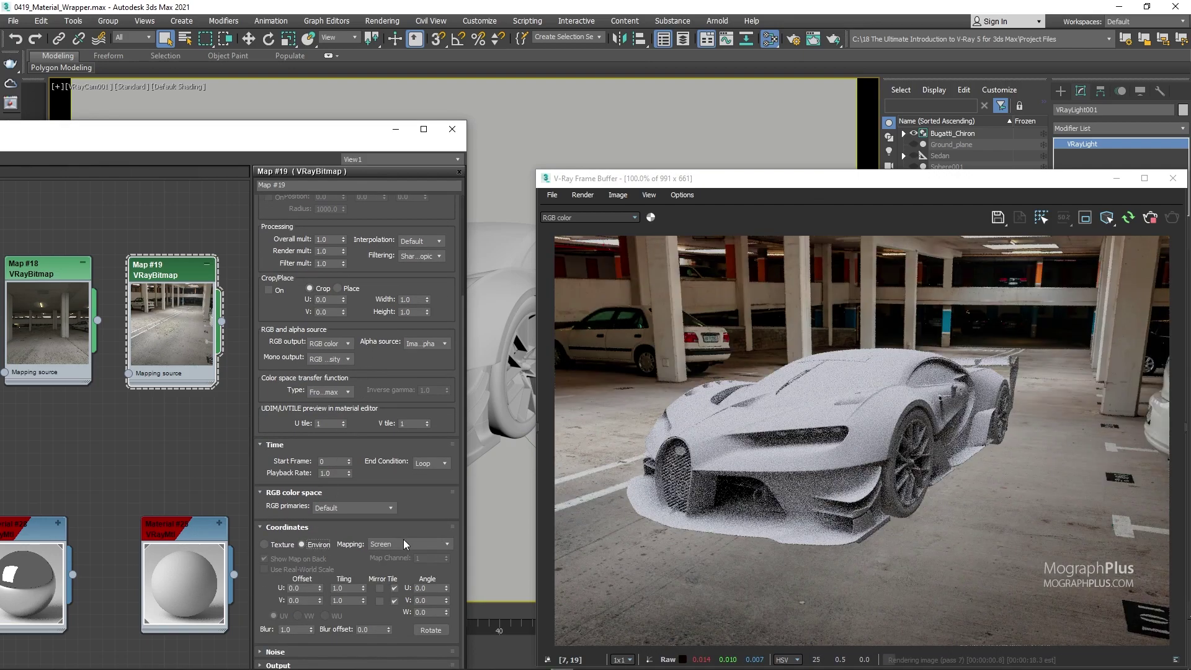
middle_click_drag(171, 520, 180, 523)
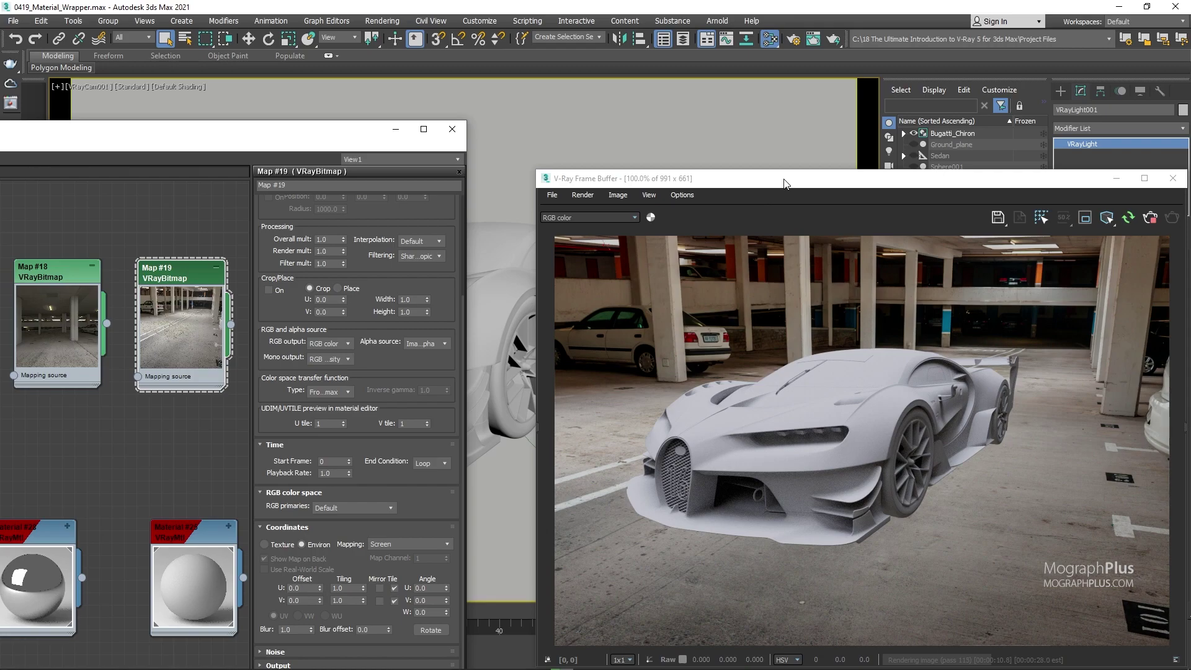
Examine where the Perspective Match utility is found, moving the render window aside meanwhile, and return to the light's parameters
left_click_drag(784, 183, 683, 440)
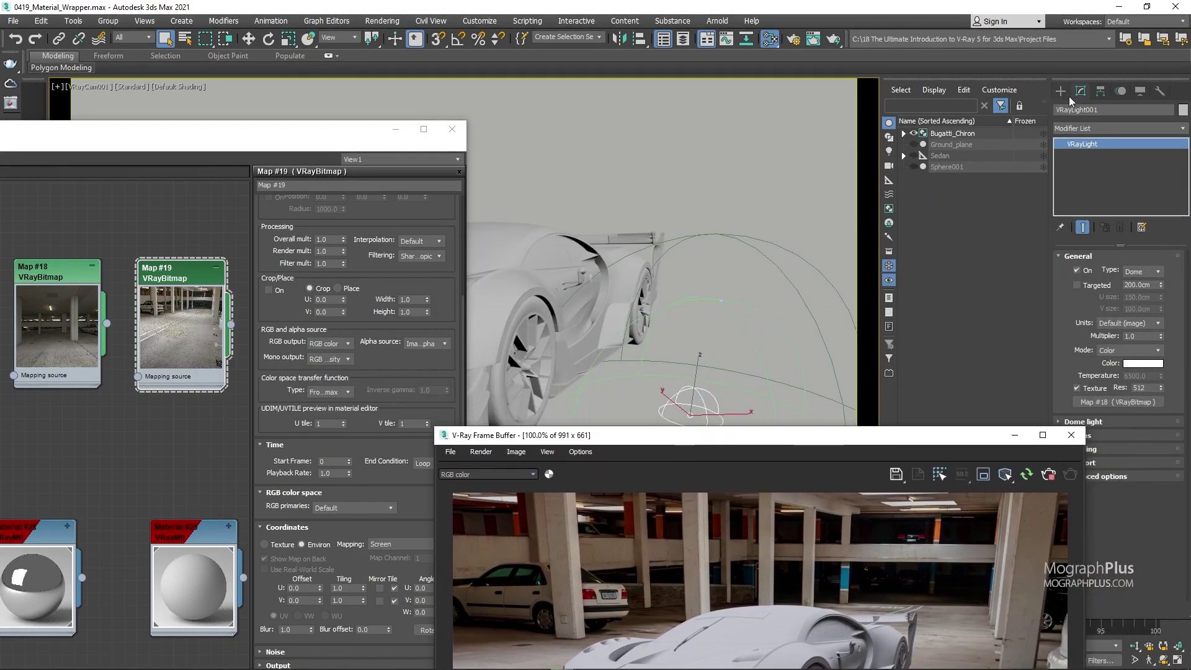
left_click(1160, 92)
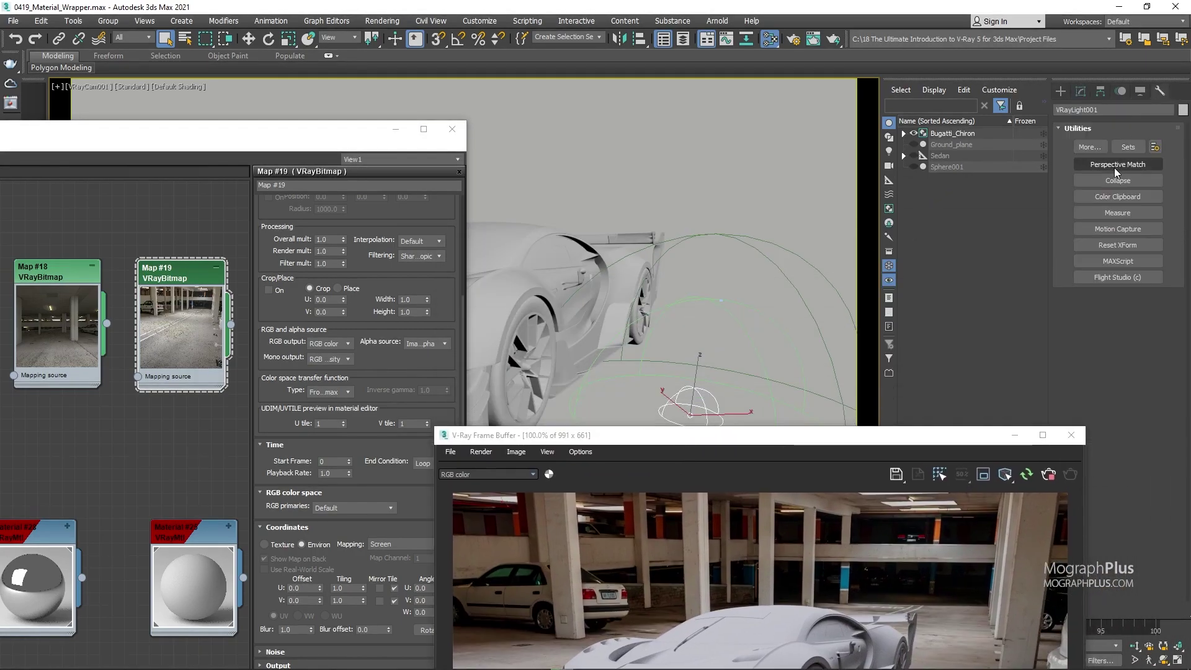
left_click(1082, 91)
left_click_drag(731, 441, 802, 169)
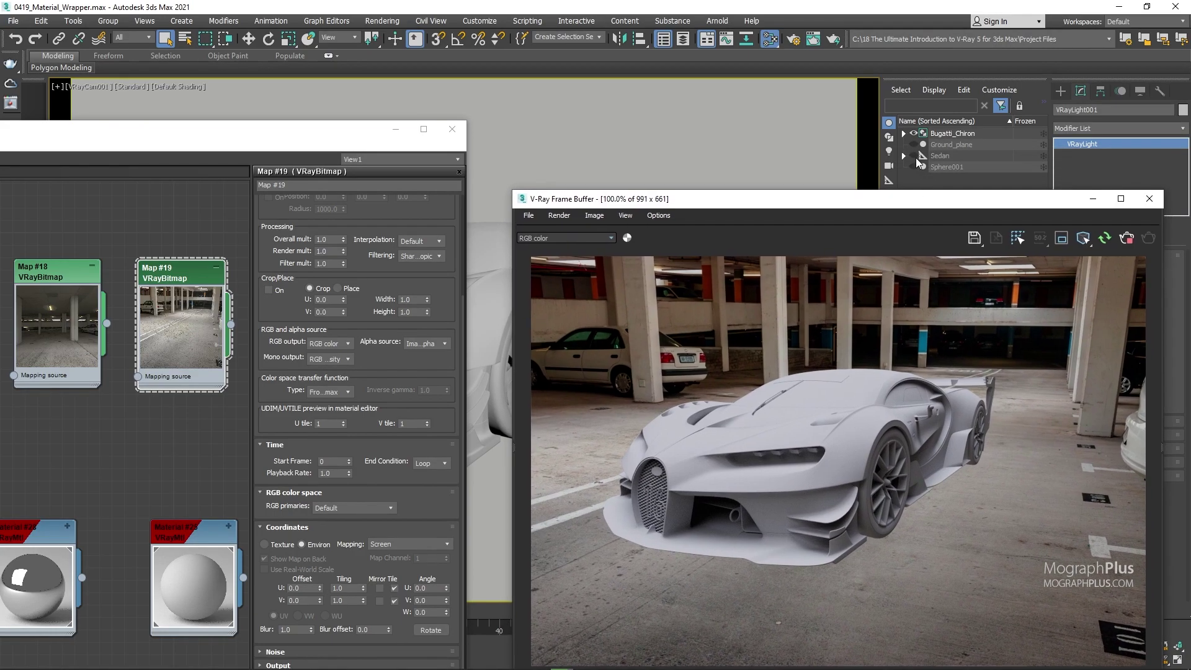
Unhide the Ground_plane object and move the render window up so the full frame is in view
left_click(914, 144)
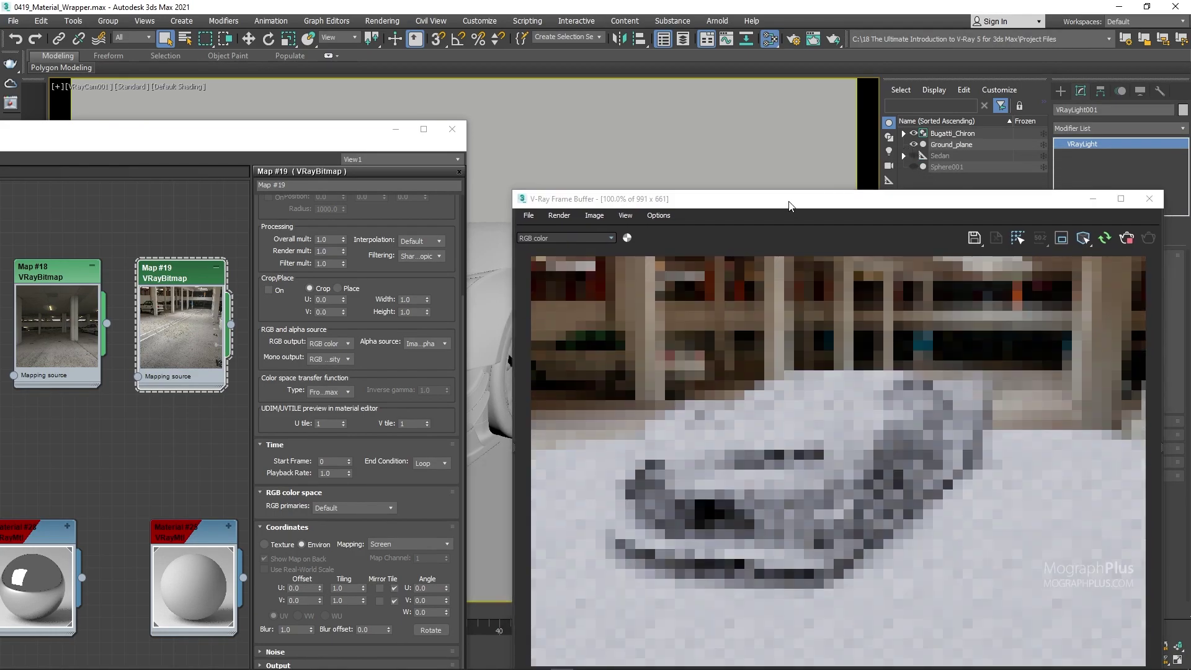
left_click_drag(790, 201, 792, 141)
Create a VRayMtlWrapper material above the two bitmap nodes
scroll(80, 391, "down", 3)
middle_click_drag(106, 449, 133, 541)
right_click(133, 265)
mouse_move(186, 271)
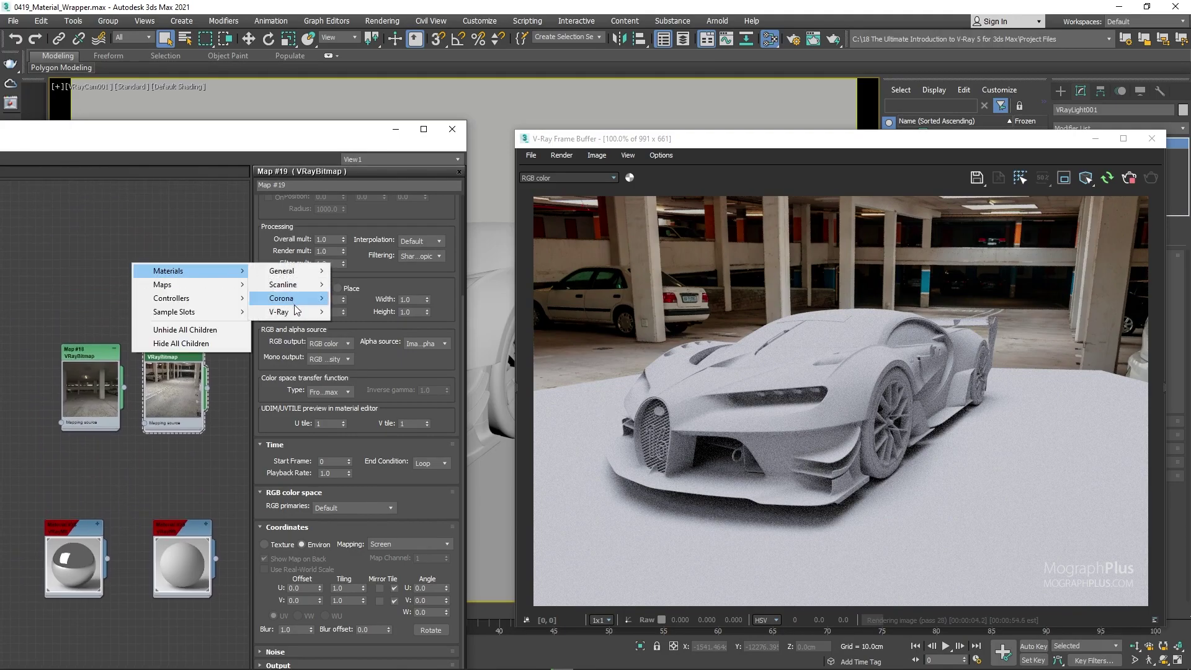
mouse_move(319, 314)
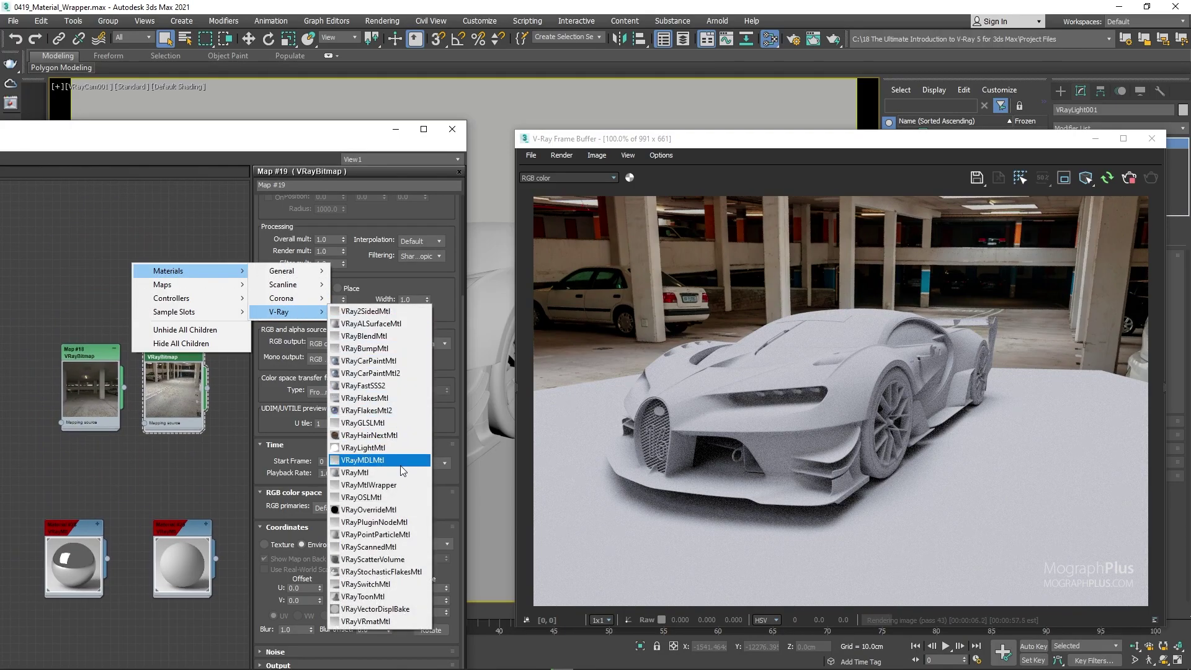
left_click(397, 485)
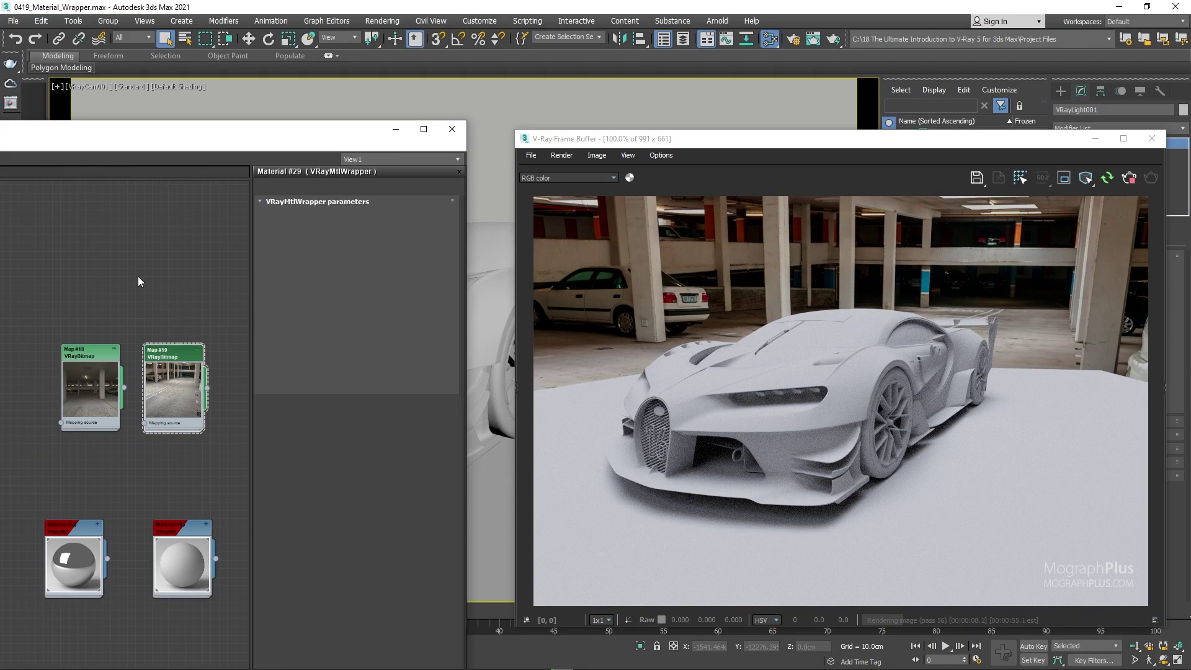
Select Ground_plane, assign the VRayMtlWrapper material to it and shift the wrapper node to make room beside it
right_click(121, 263)
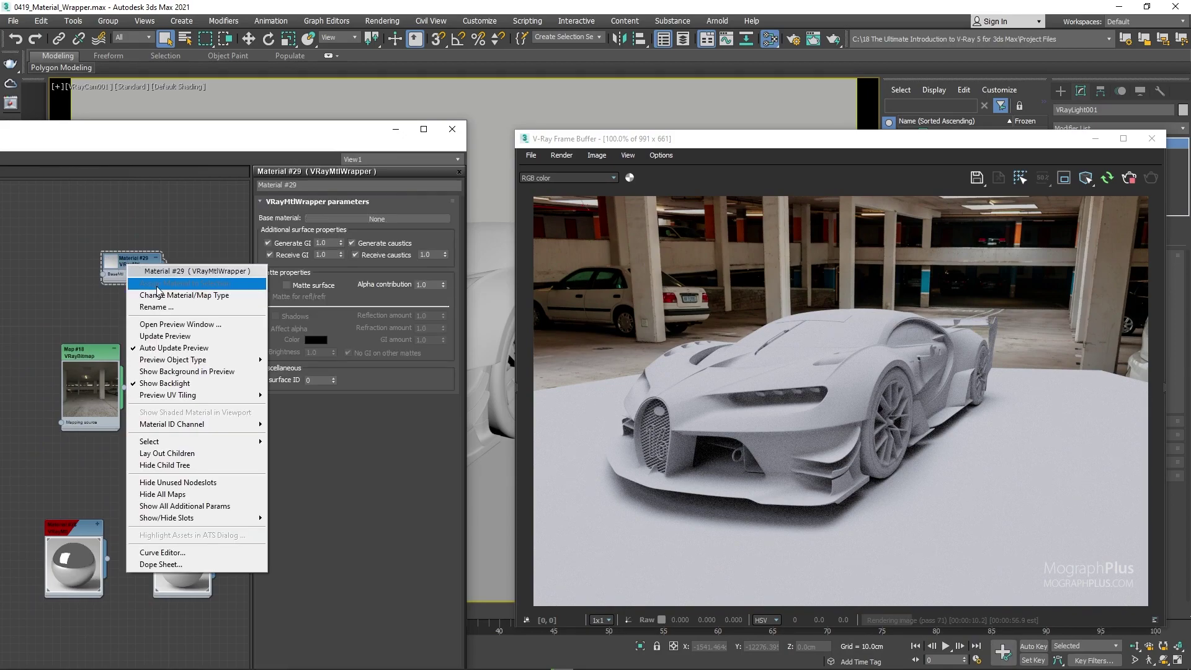
left_click(226, 205)
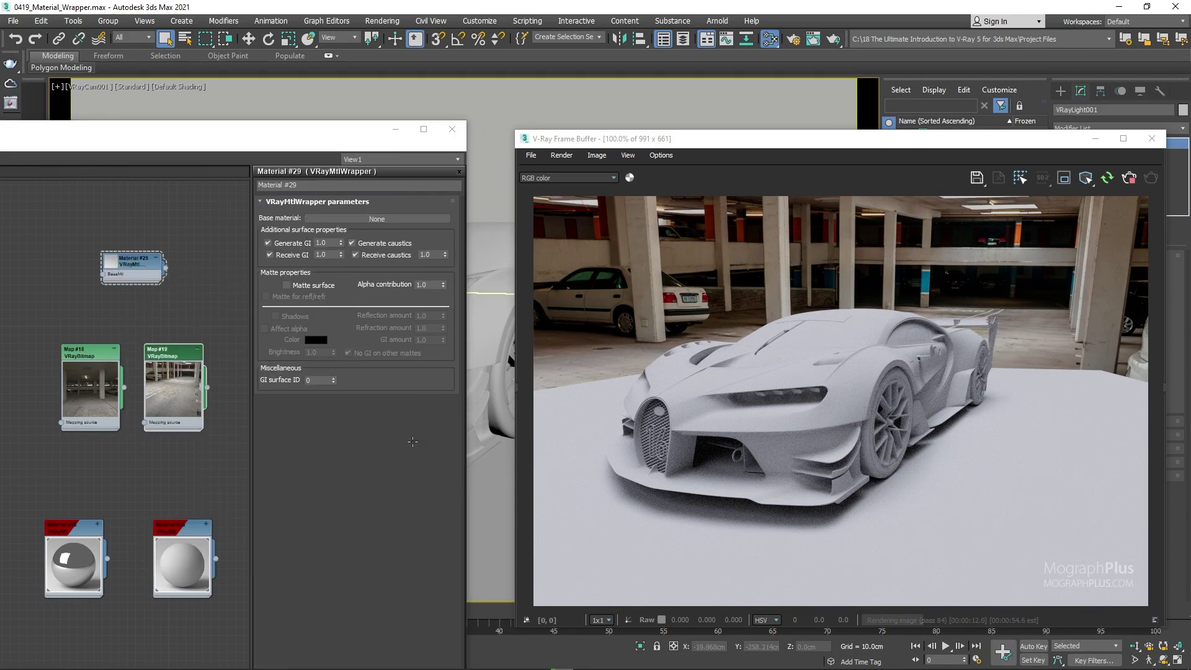
right_click(156, 266)
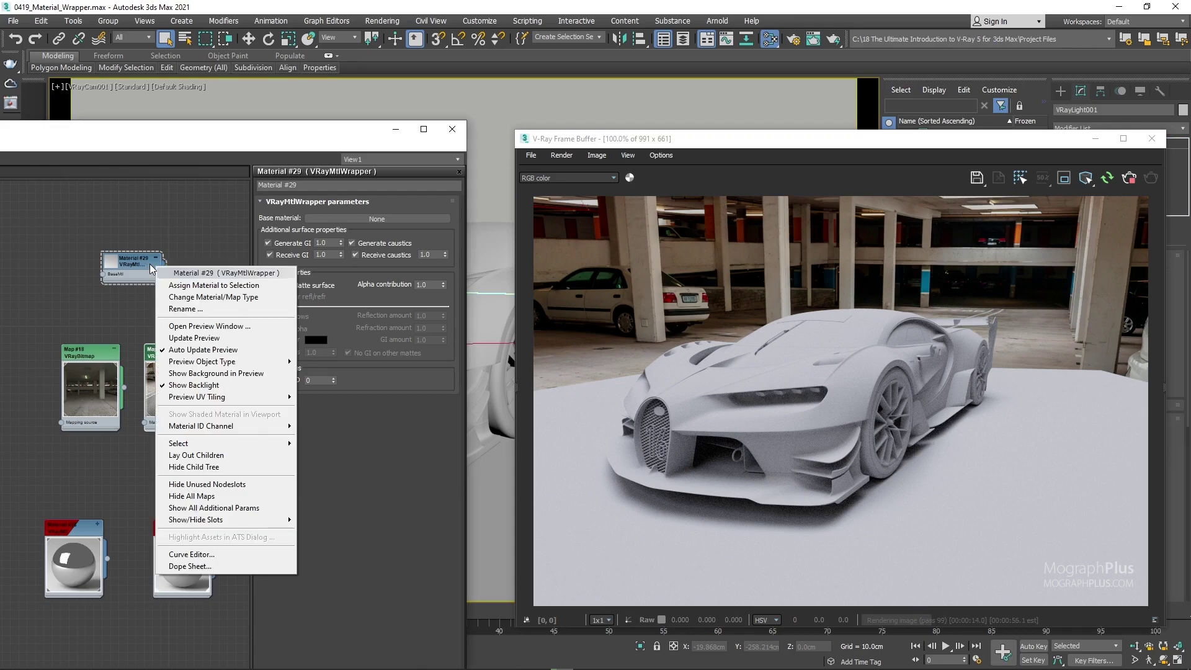
left_click(180, 289)
left_click_drag(132, 263, 187, 263)
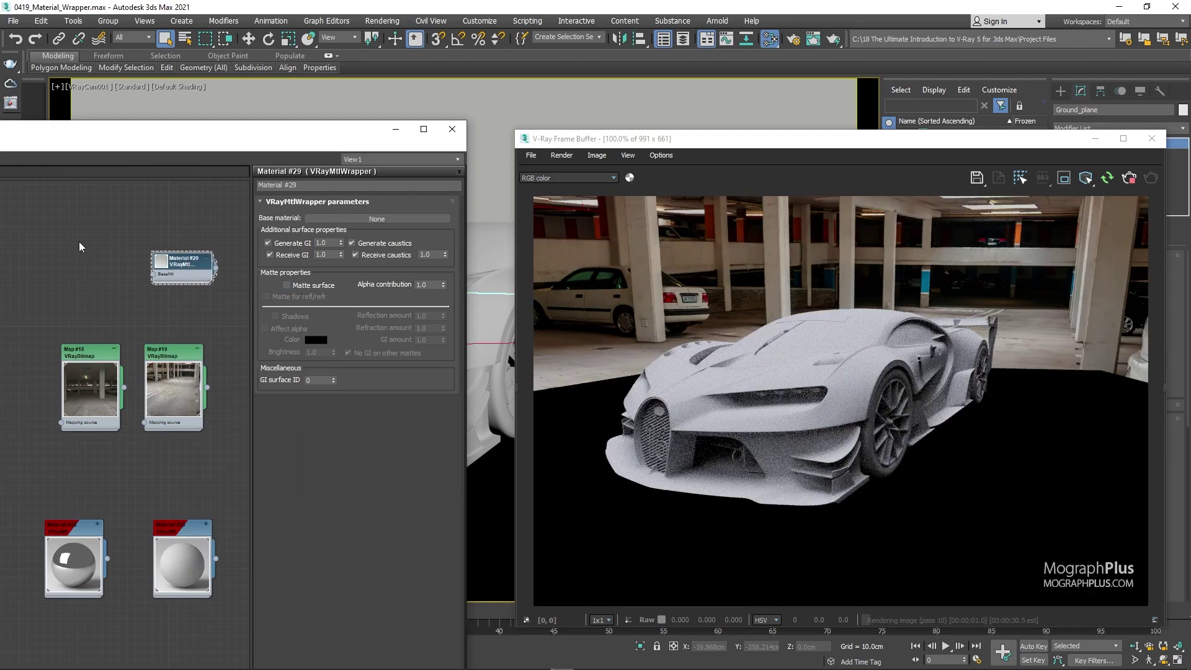
Create a VRayMtl material and connect it to the wrapper's BaseMtl input
right_click(72, 238)
mouse_move(98, 251)
mouse_move(236, 288)
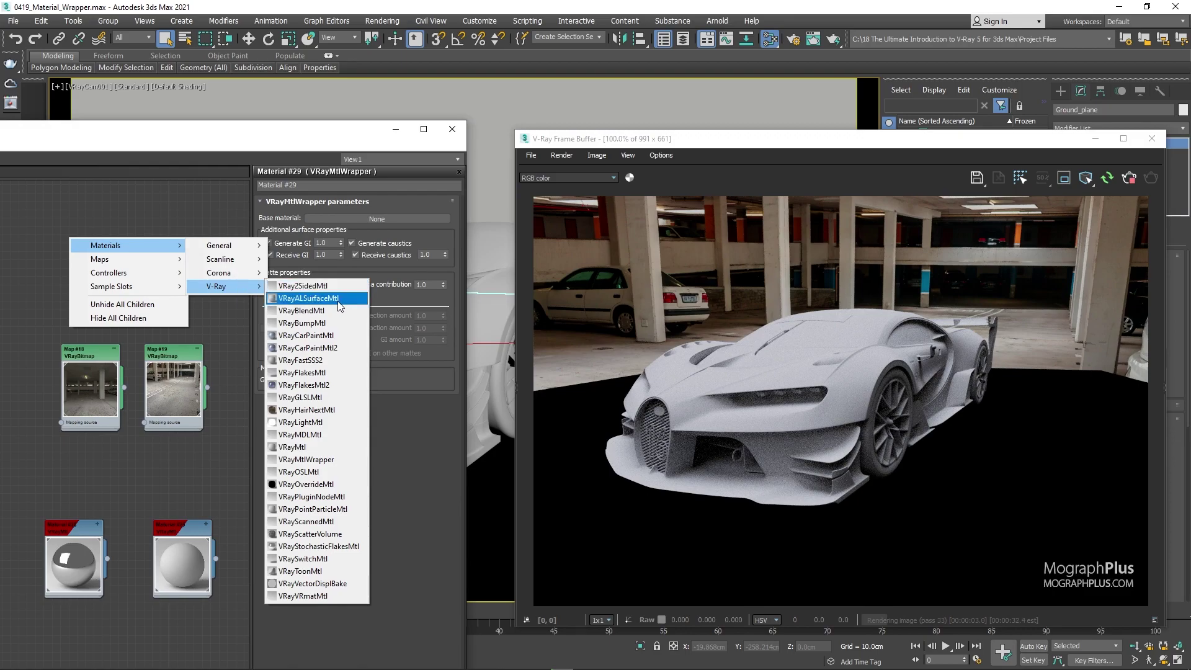
left_click(320, 445)
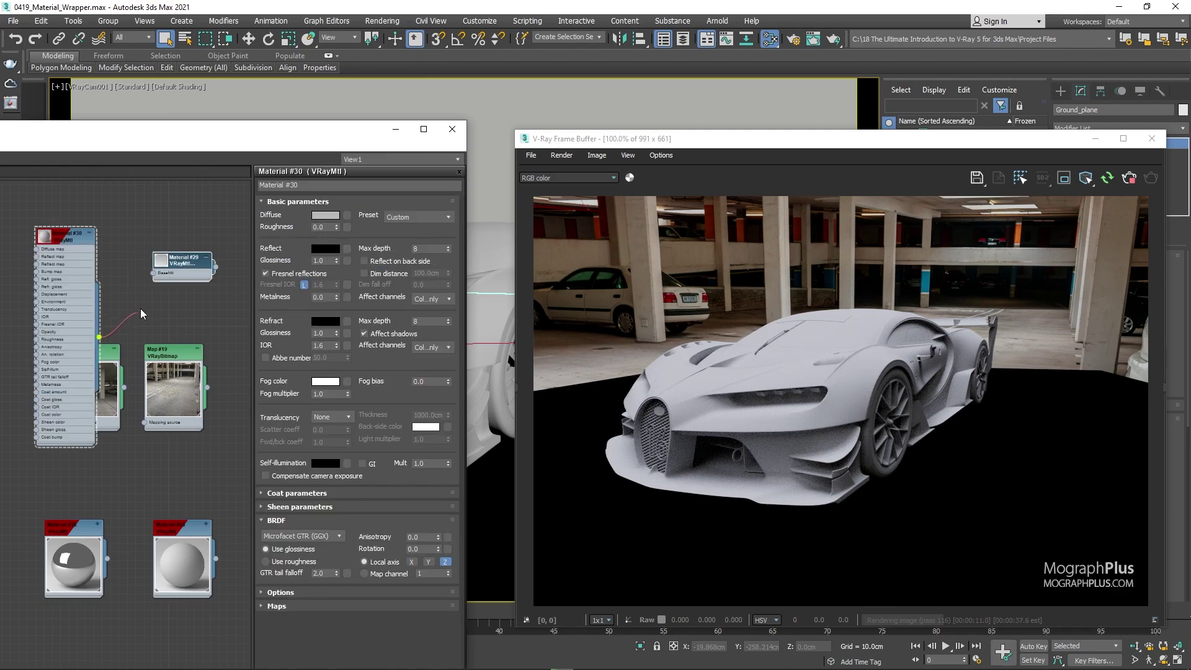
left_click_drag(161, 273, 154, 273)
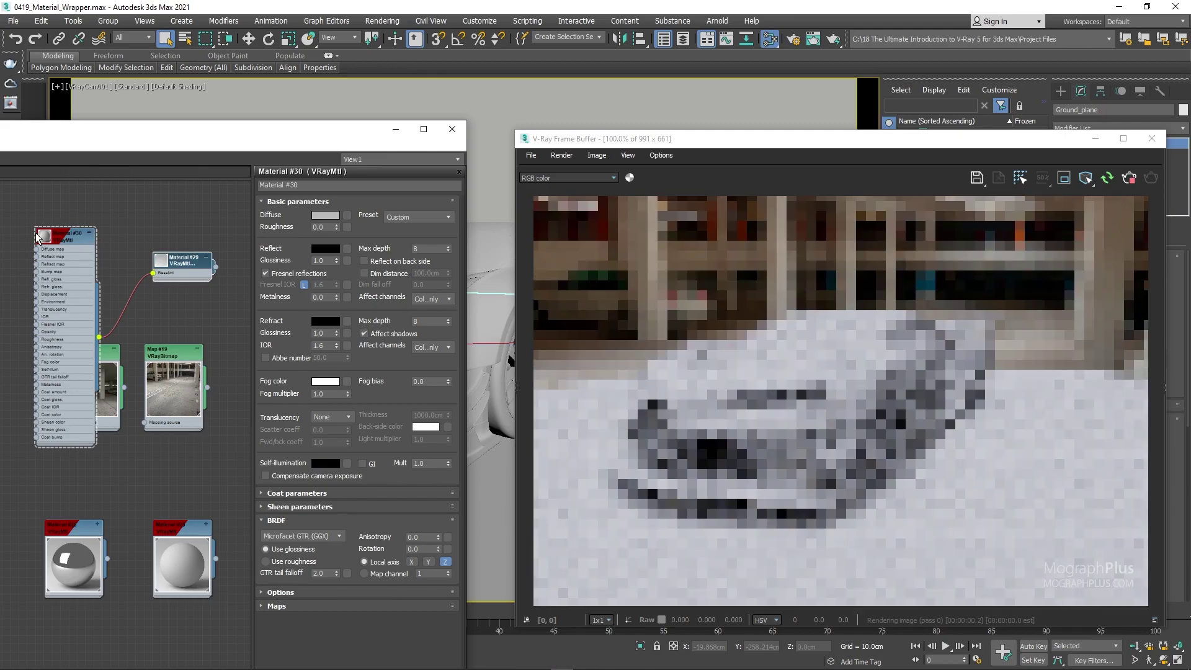
Show the VRayMtl node compactly with a large preview and place it next to the wrapper node
left_click(43, 237)
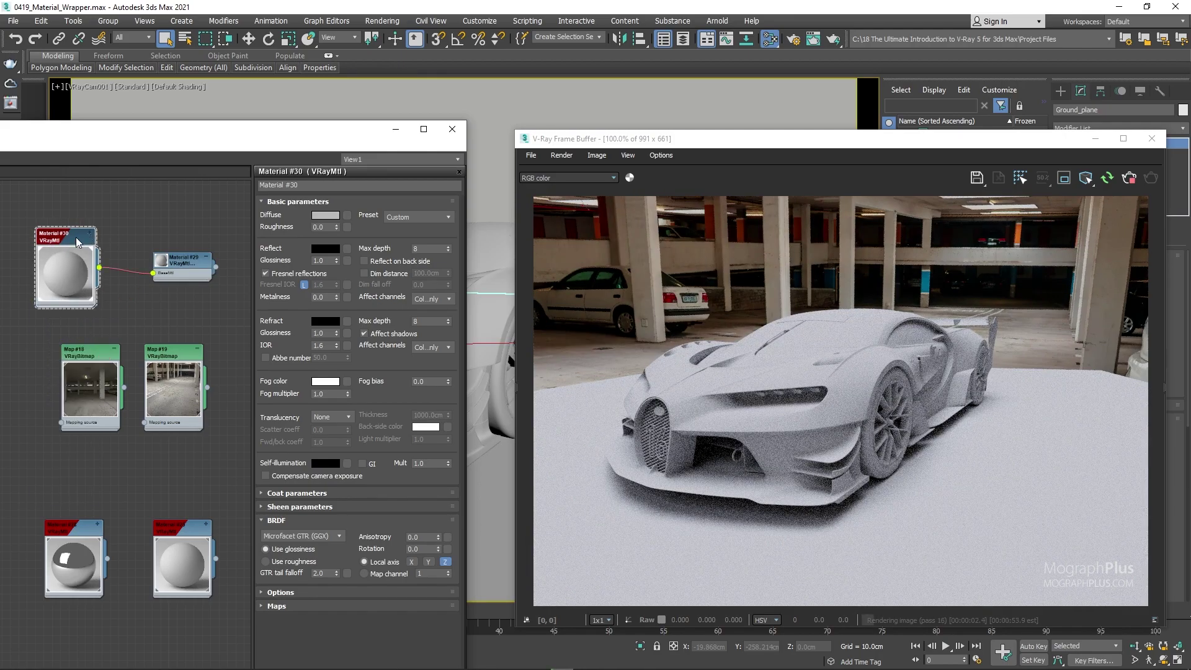
left_click_drag(90, 241, 115, 232)
scroll(163, 319, "up", 3)
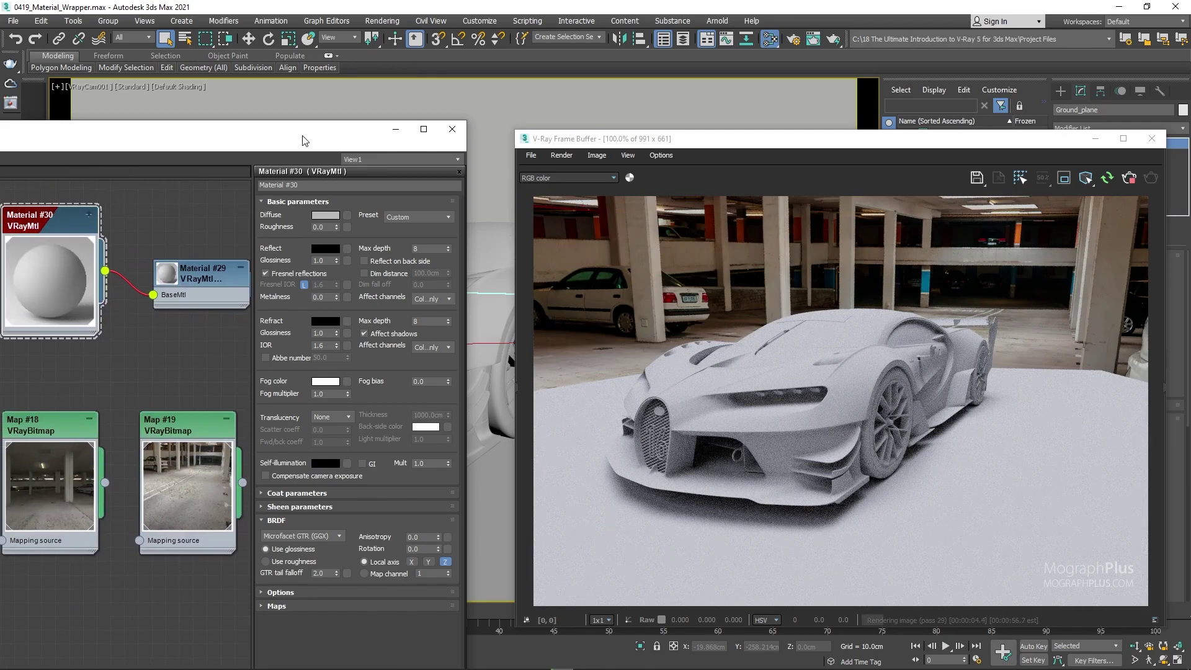
Enable Matte surface and Shadows on the ground plane's VRayMtlWrapper material, keeping the material editor clear of the render
left_click_drag(314, 138, 372, 124)
middle_click_drag(216, 205, 180, 223)
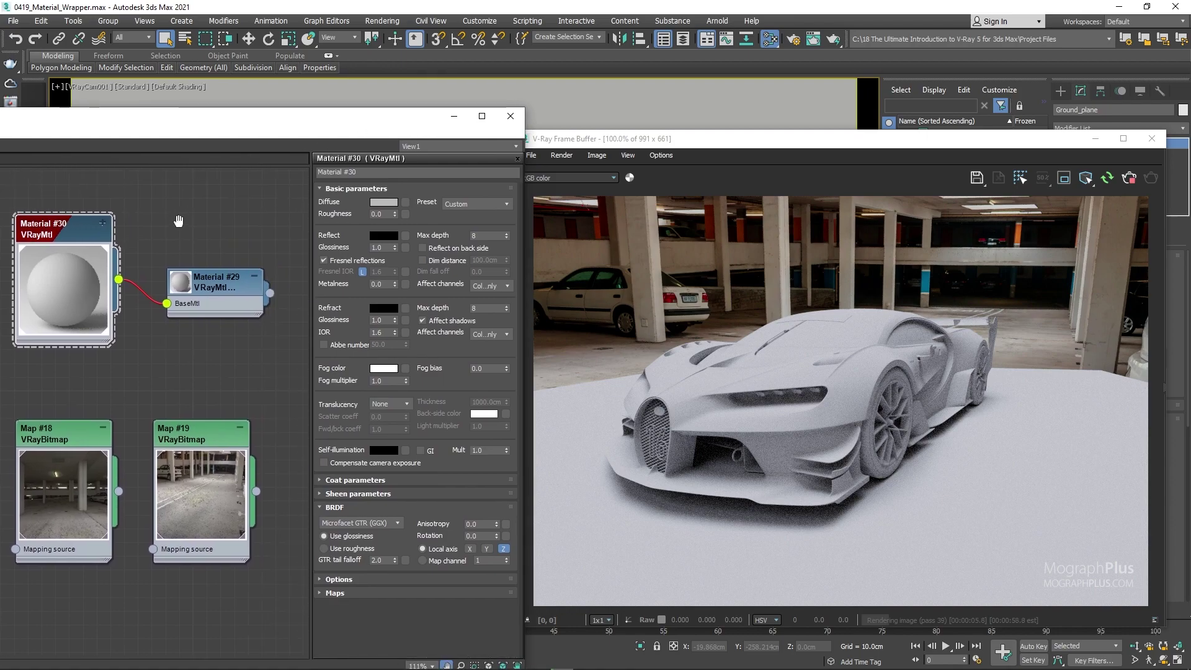
double_click(206, 288)
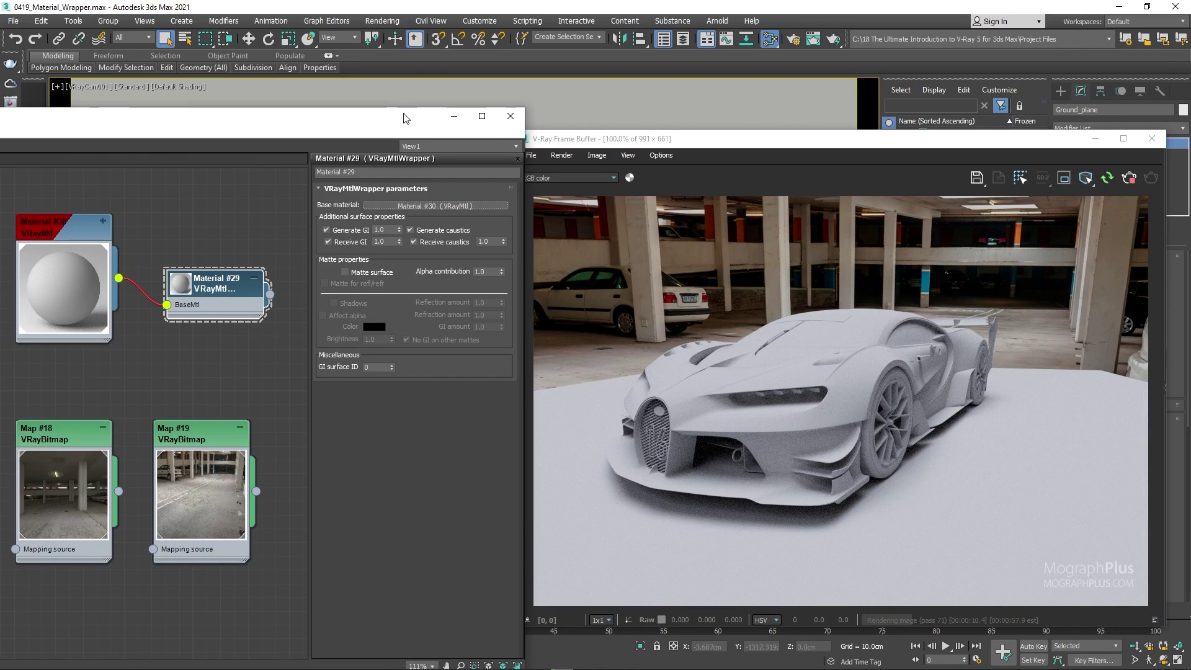
left_click_drag(404, 115, 354, 105)
left_click(329, 263)
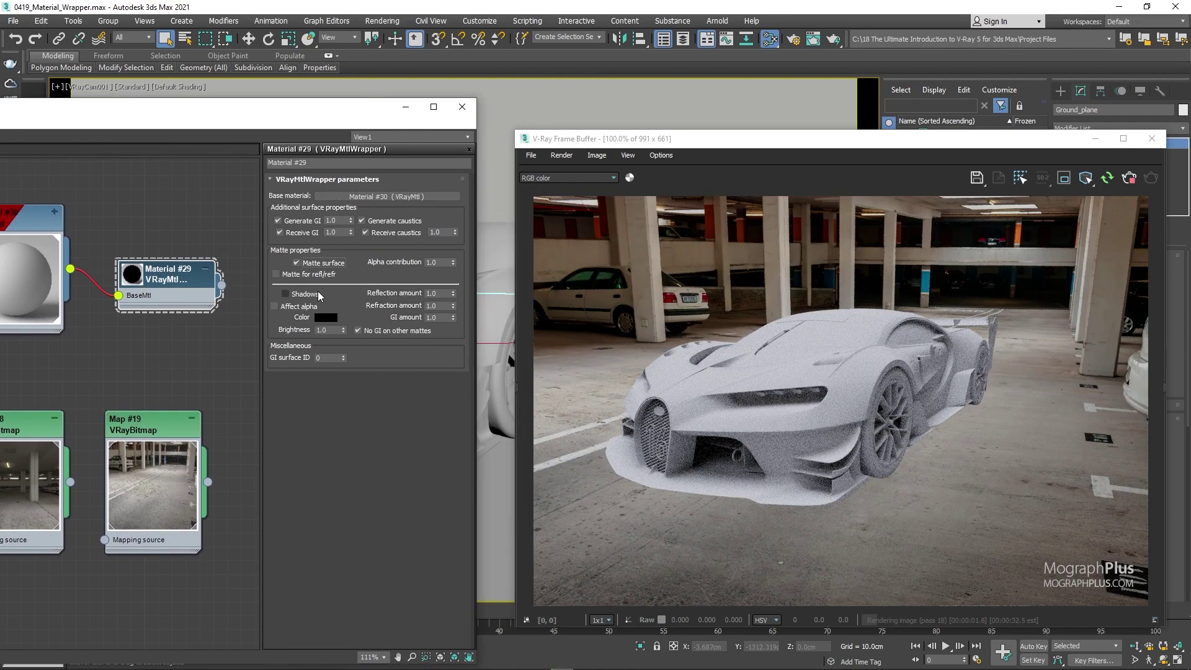
left_click(318, 293)
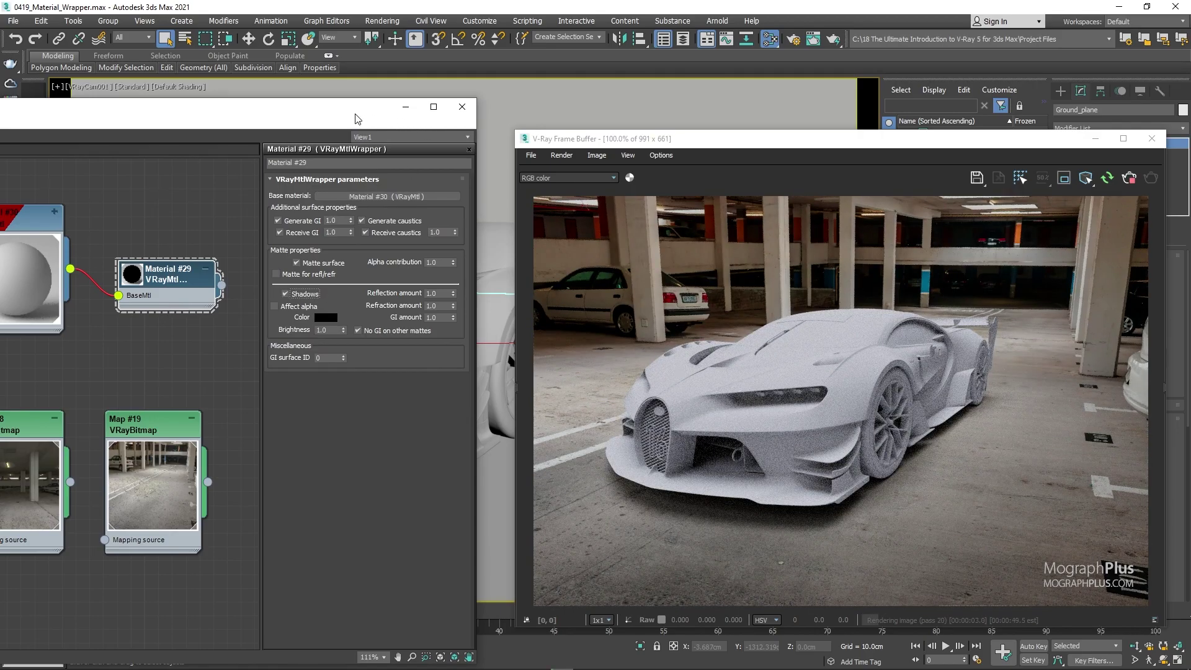
left_click_drag(358, 119, 379, 106)
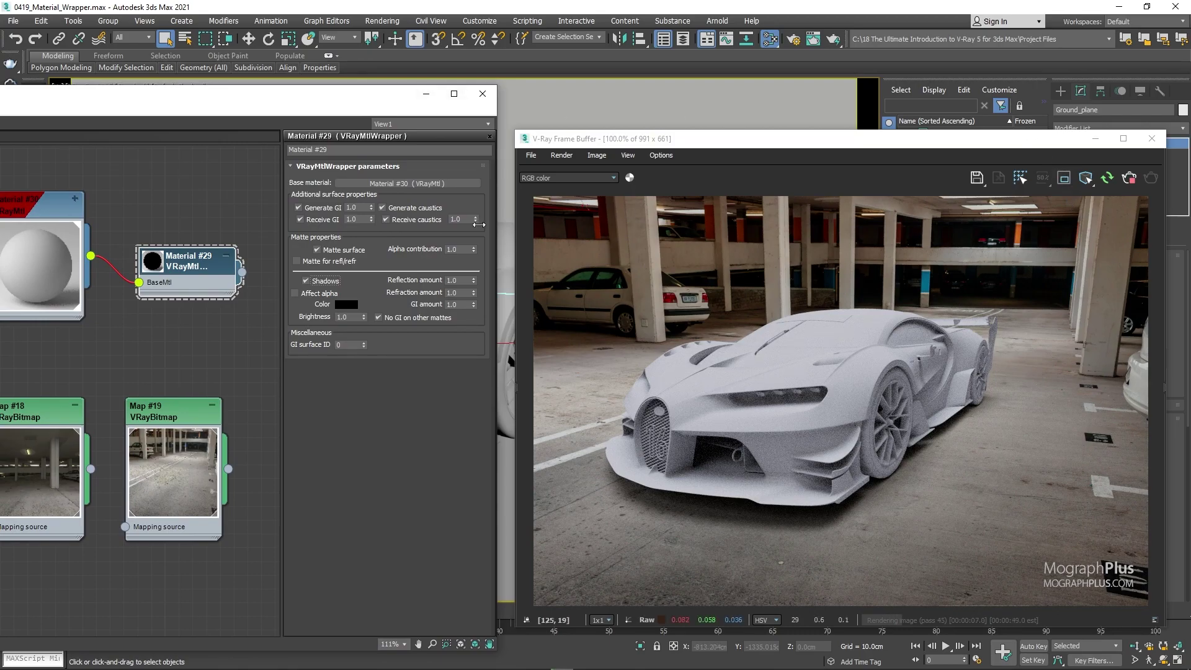
middle_click_drag(121, 319, 142, 325)
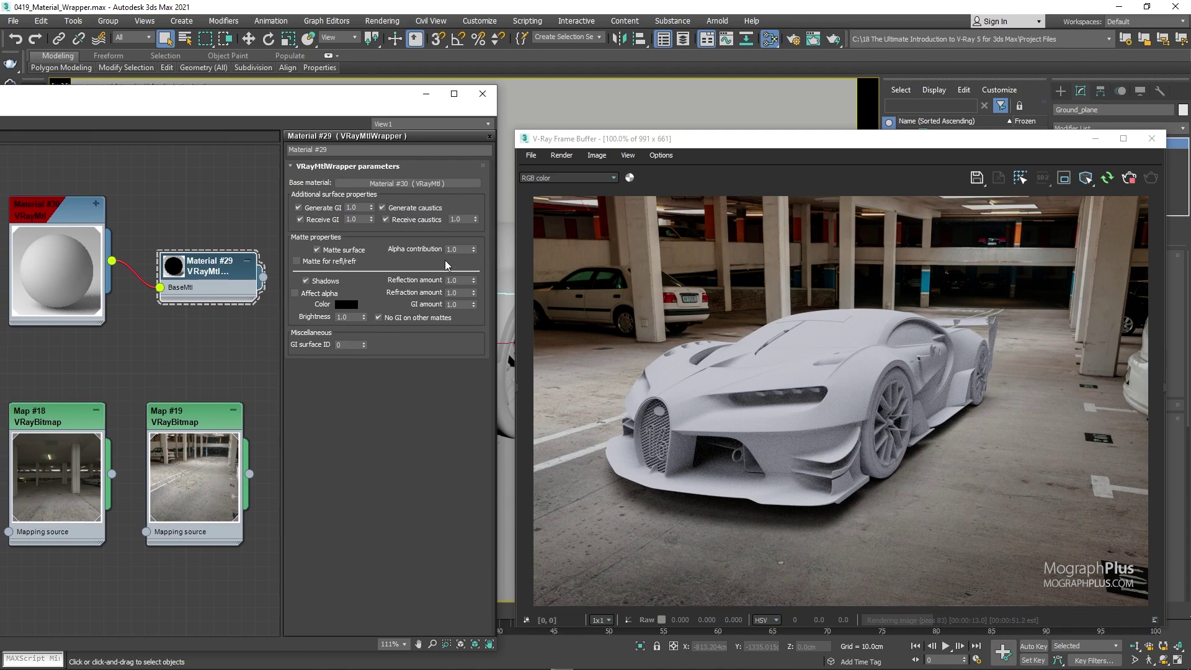
View the render's alpha channel and try an Alpha contribution of 0 on the ground plane's wrapper material
left_click(612, 178)
left_click(596, 190)
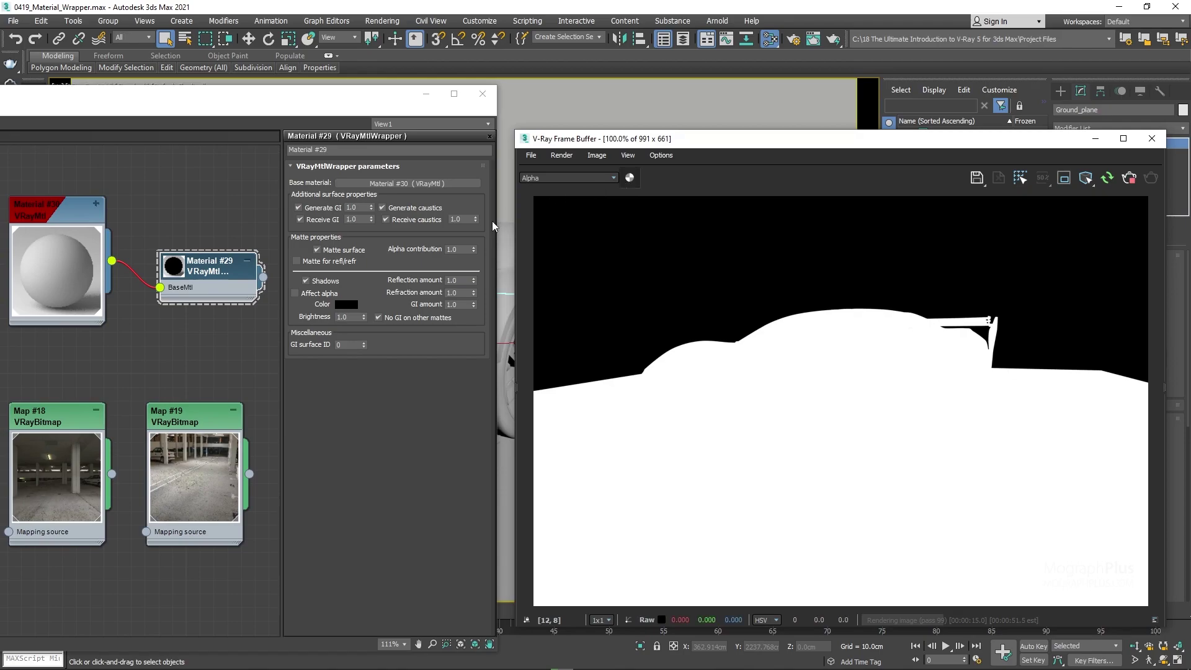
left_click(462, 249)
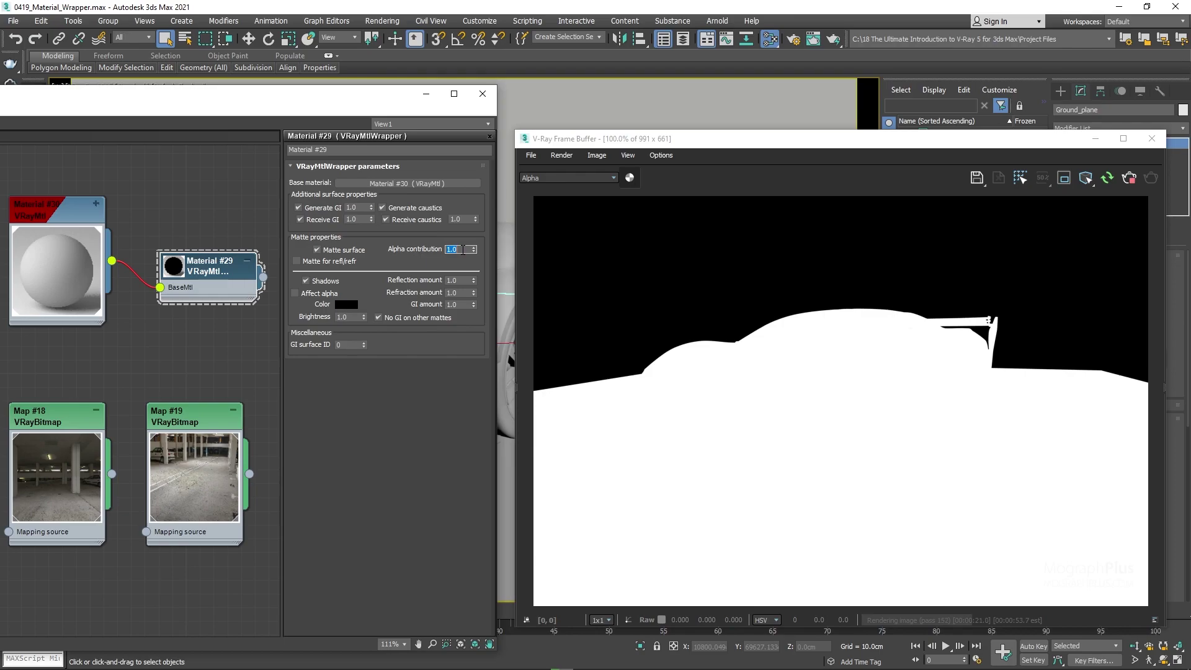
type("0")
key("Return")
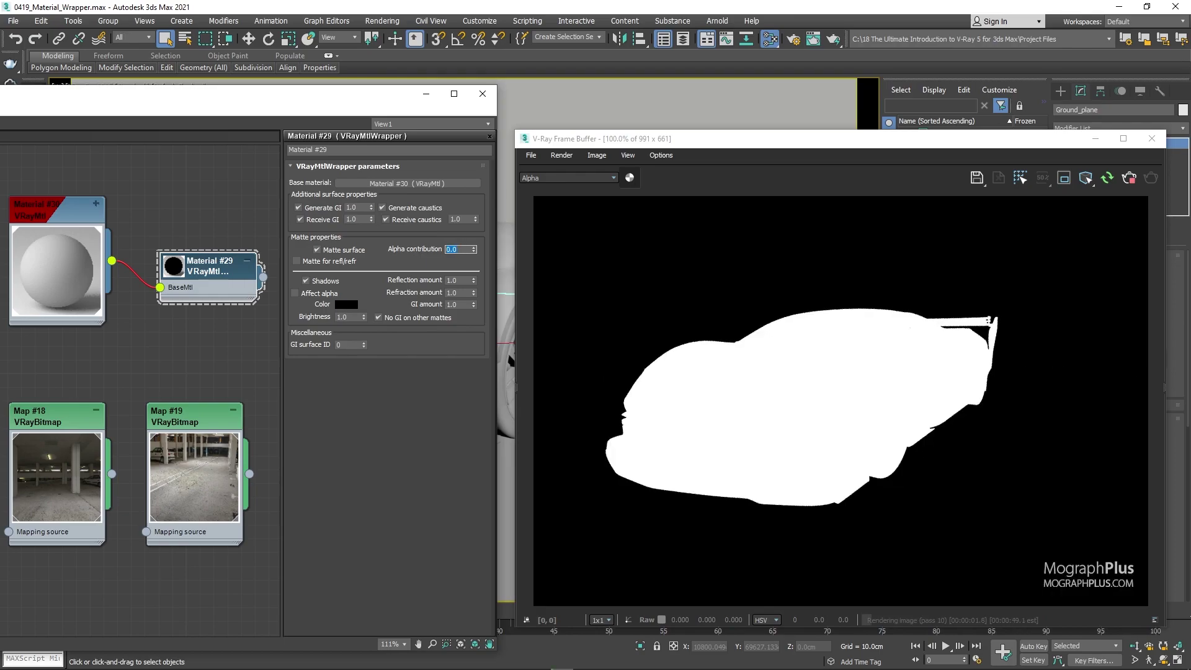
Set the ground wrapper's Alpha contribution to -1 and return the frame buffer to the RGB color channel
type("-1")
key("Return")
type("-1")
key("Return")
left_click(568, 177)
left_click(558, 187)
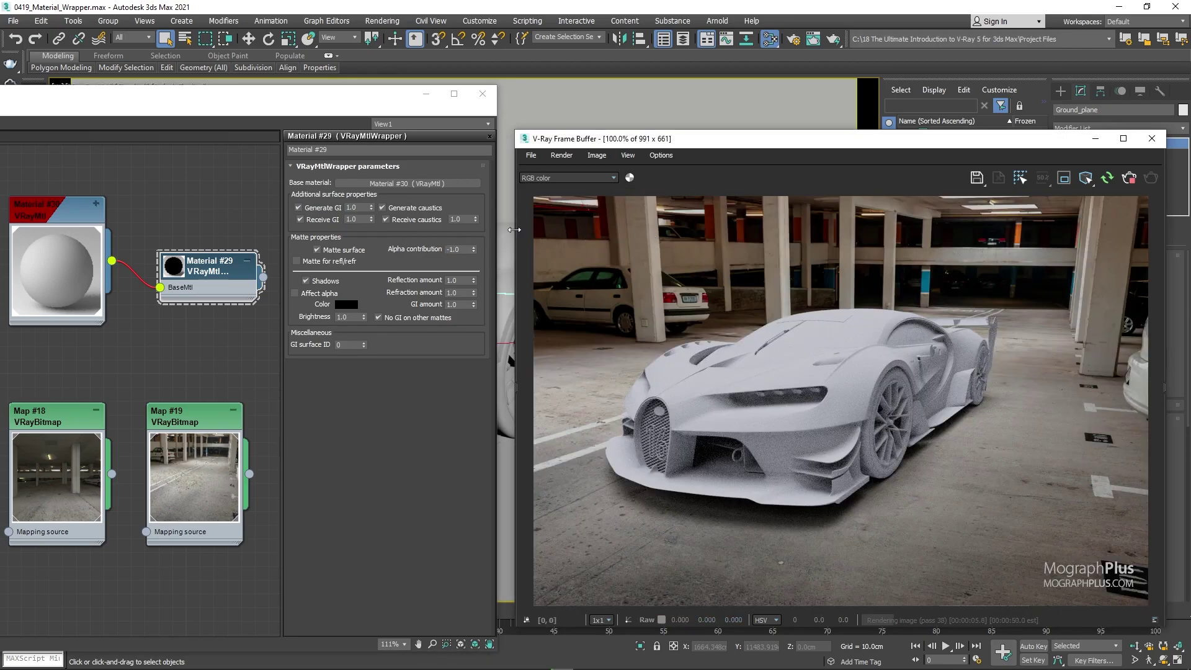
Unhide Sphere001 beside the car, keep the frame buffer clear of the material editor and inspect the ground's reflection in the sphere
left_click_drag(795, 138, 751, 267)
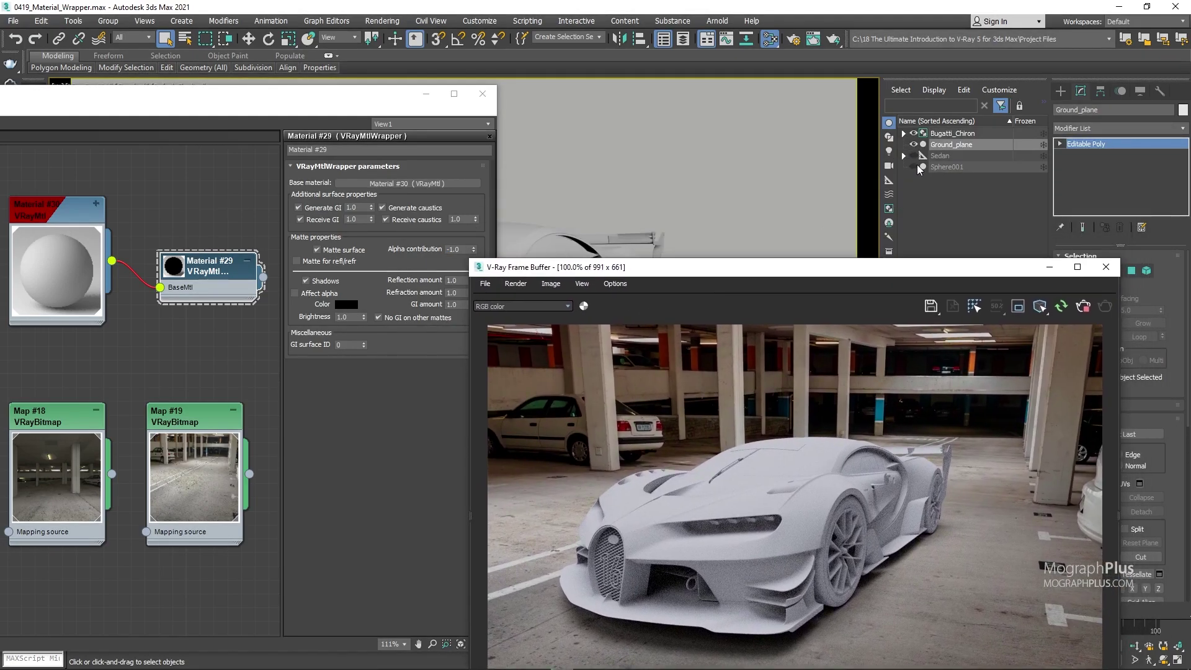
left_click_drag(883, 261, 923, 181)
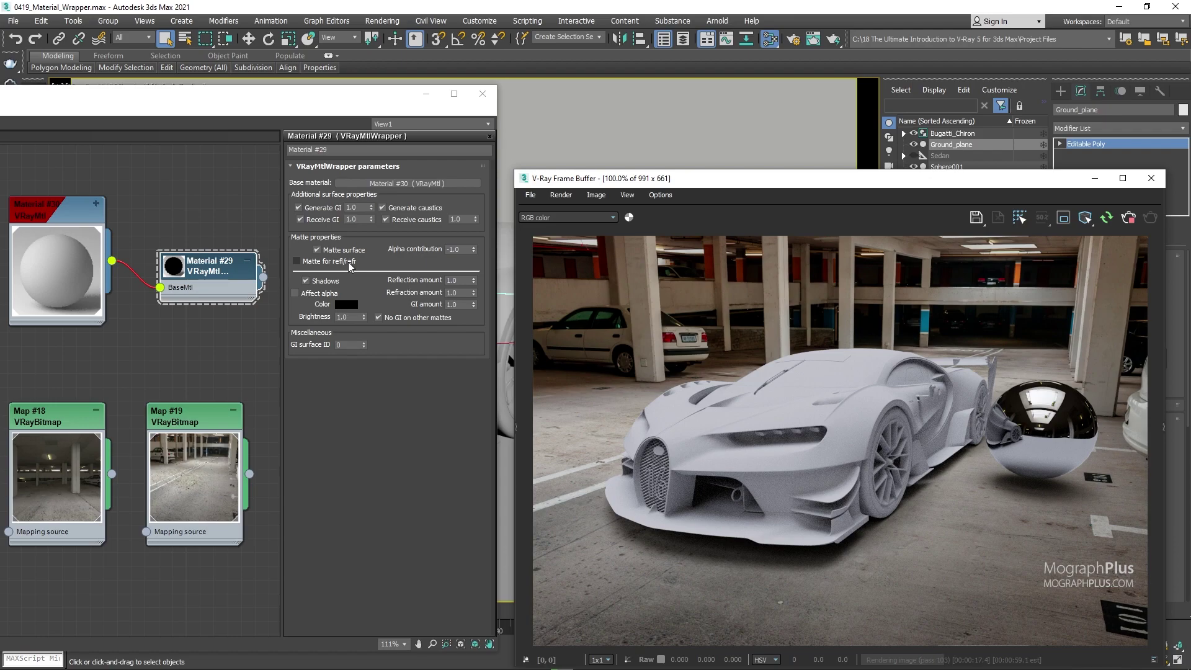
scroll(1098, 479, "up", 1)
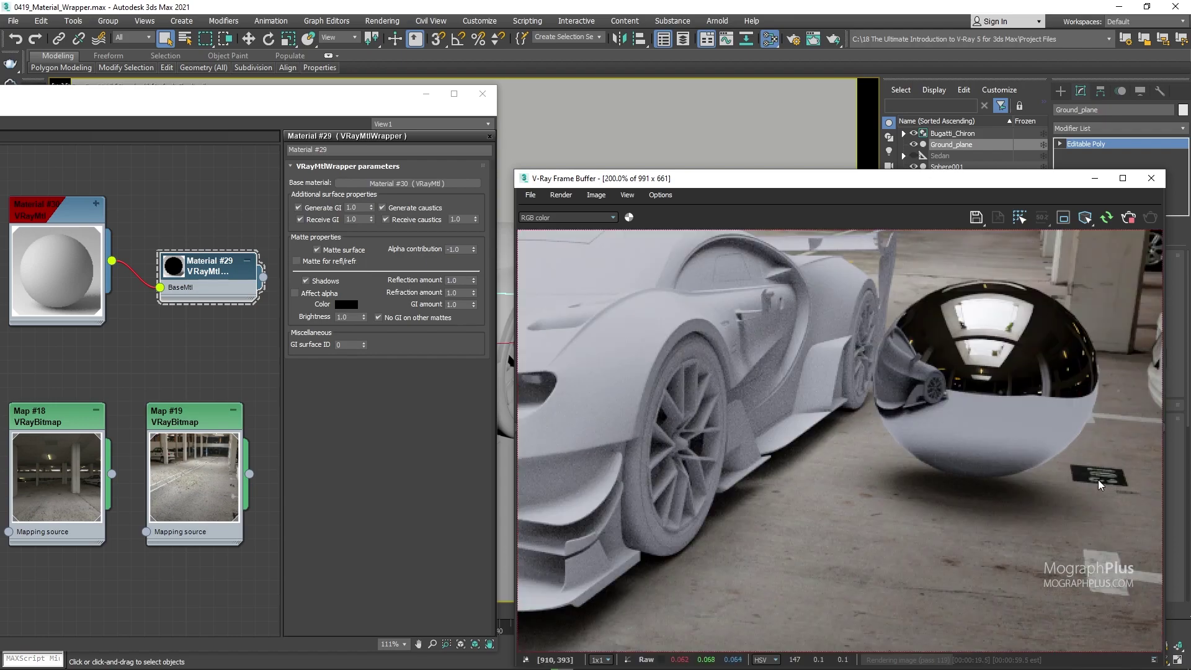
scroll(979, 392, "up", 1)
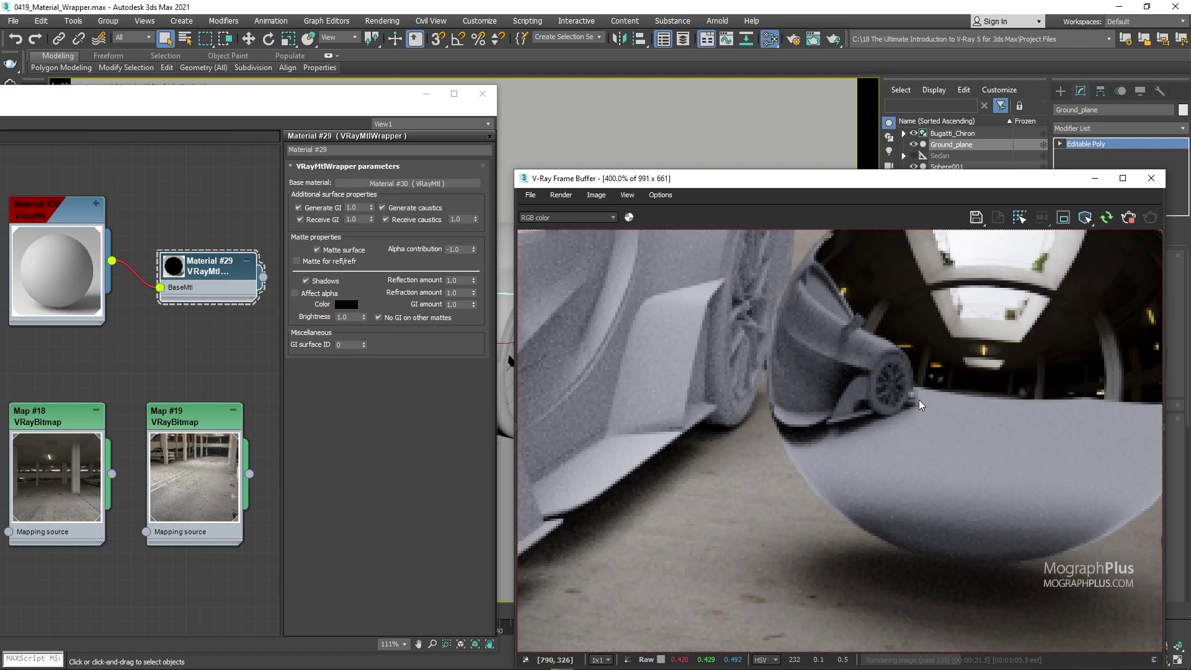
scroll(891, 422, "down", 2)
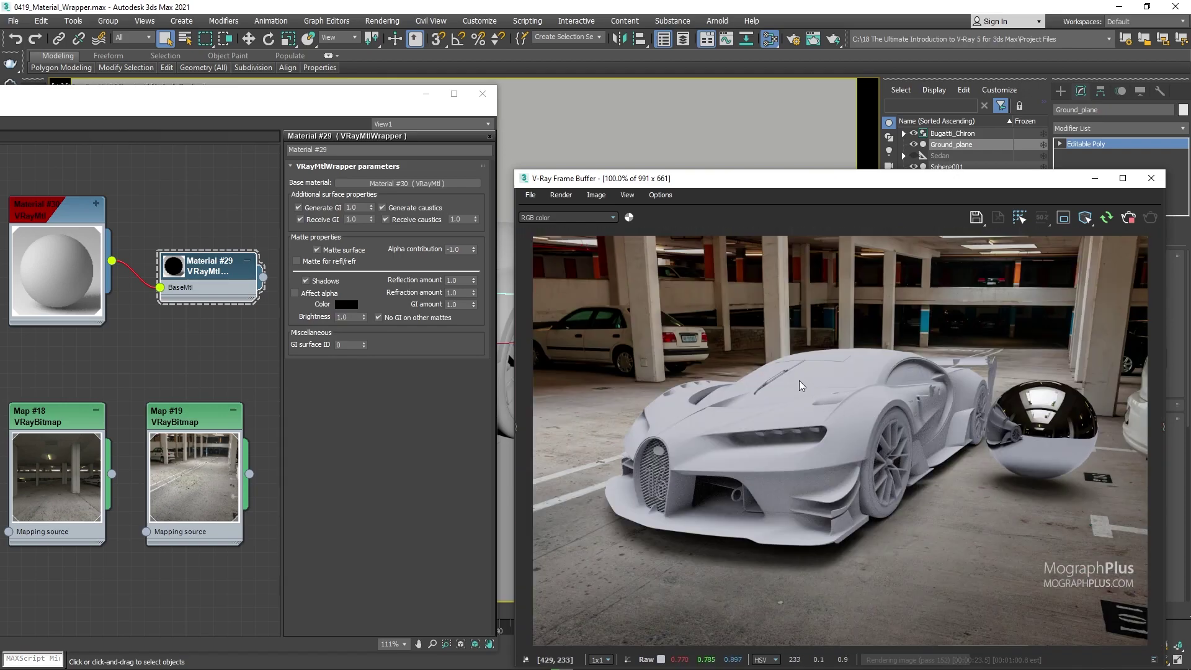
Test Matte for refl/refr on the ground wrapper against the sphere's reflection, restore the option and hide Sphere001
left_click(297, 261)
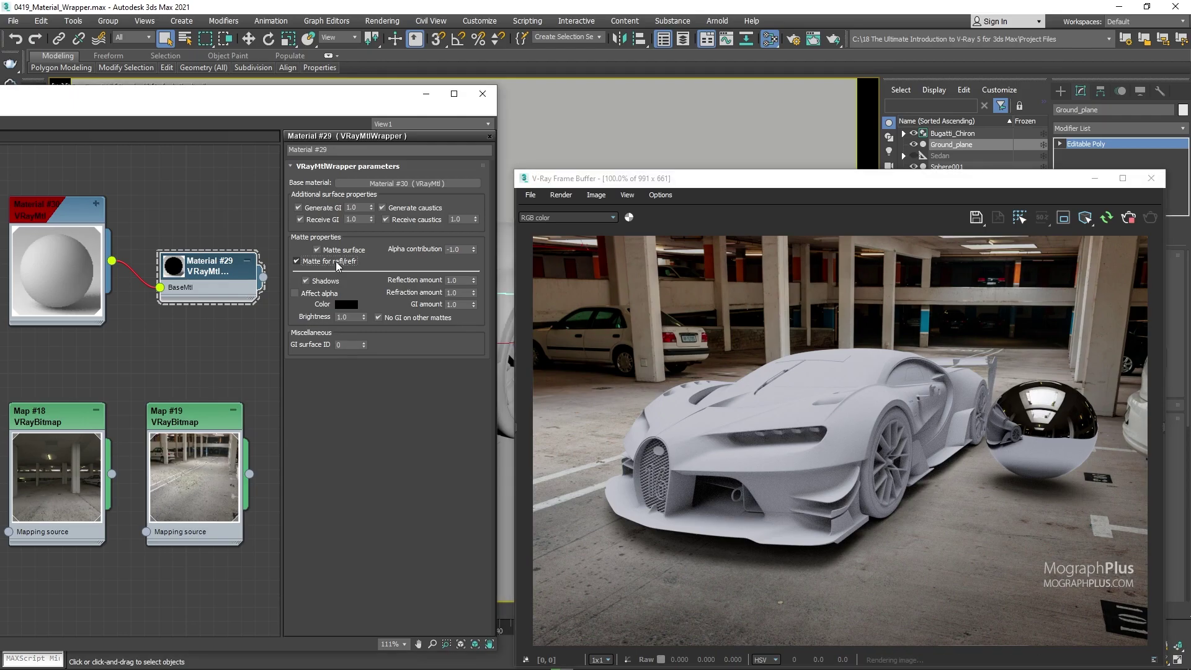
scroll(1048, 452, "up", 1)
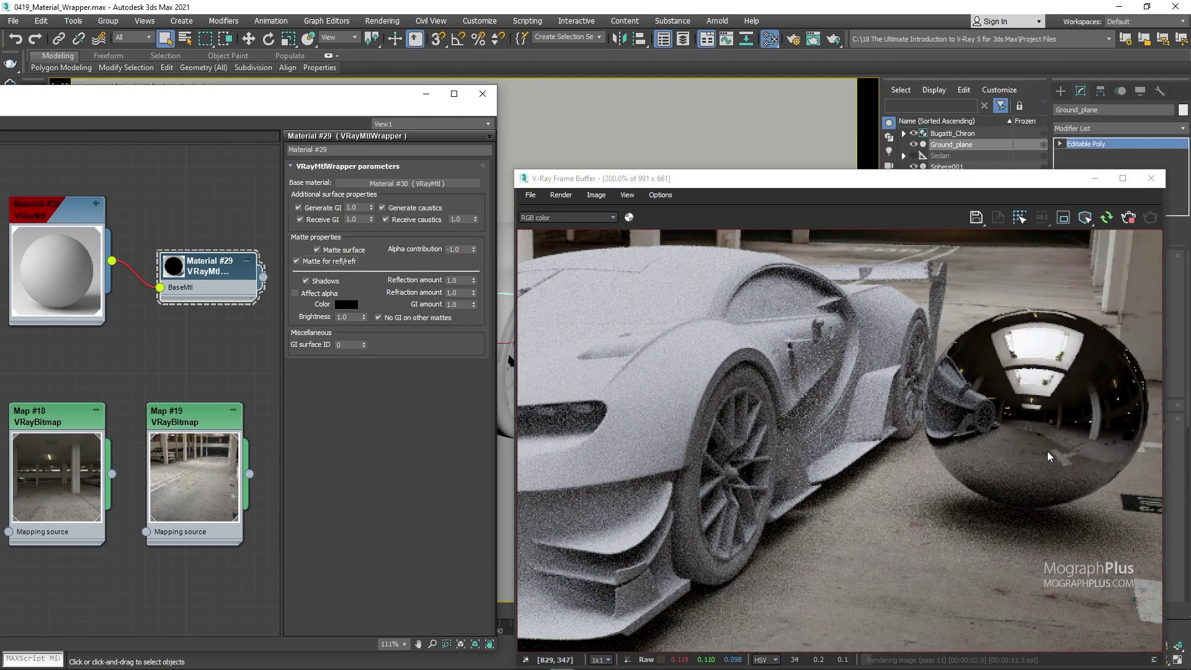
scroll(951, 438, "down", 1)
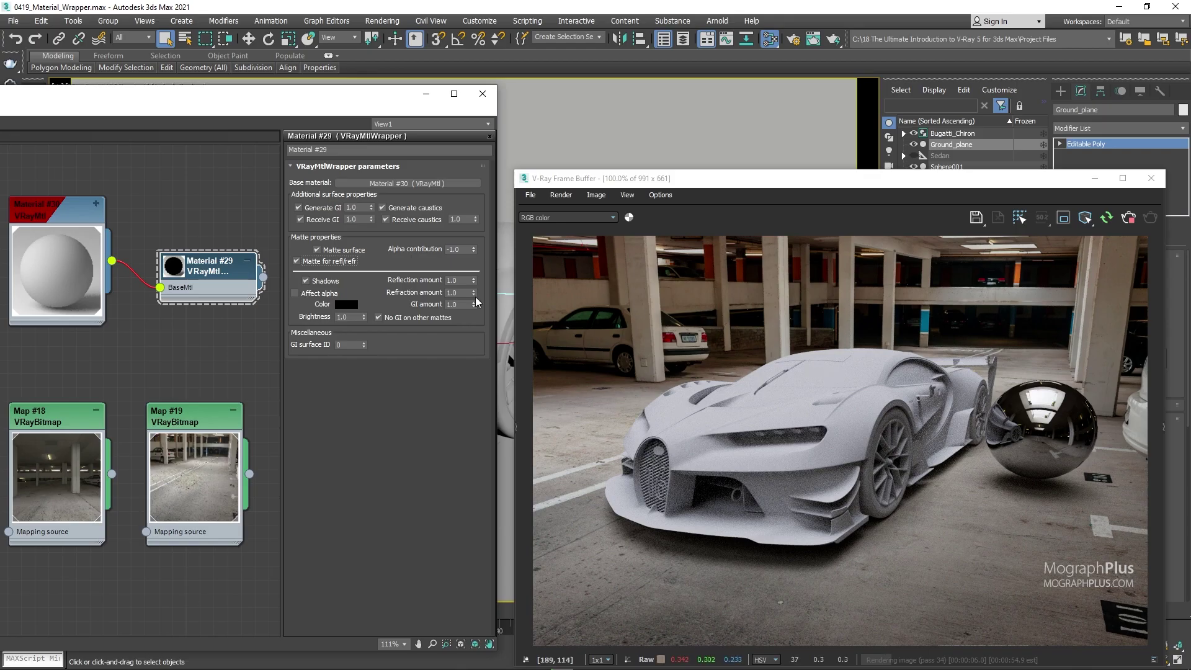
left_click(306, 262)
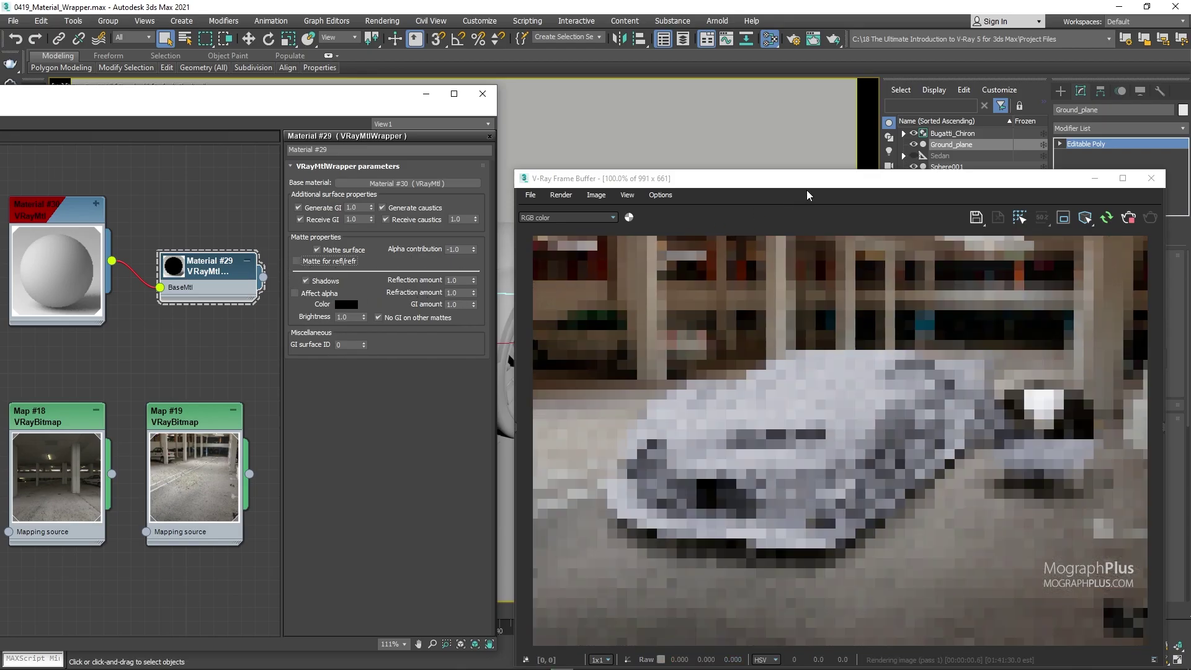
left_click(915, 167)
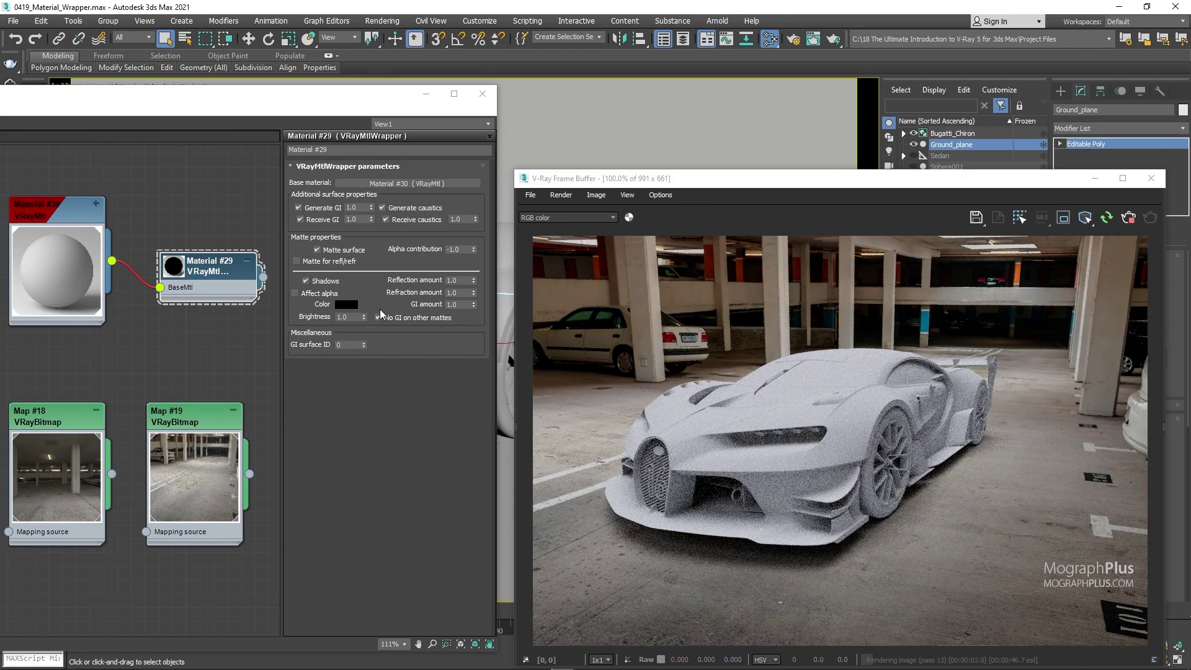
Test the wrapper with Shadows off and, in the alpha channel, with Affect alpha on, restoring both options and the RGB color view
left_click(328, 280)
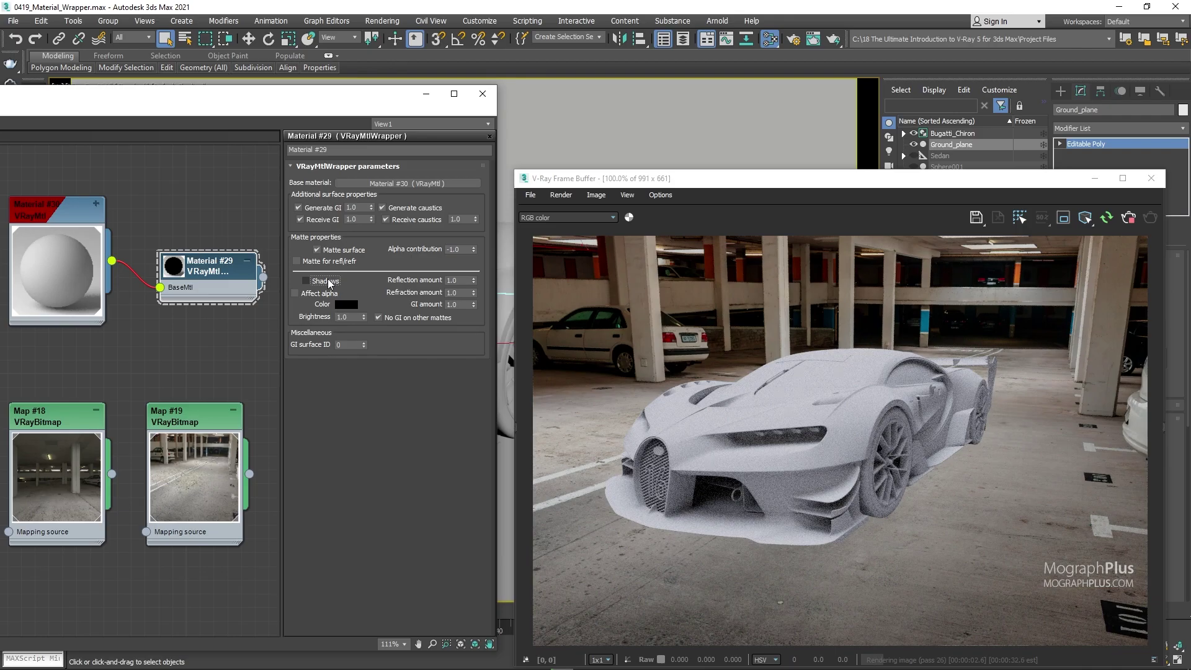
left_click(328, 280)
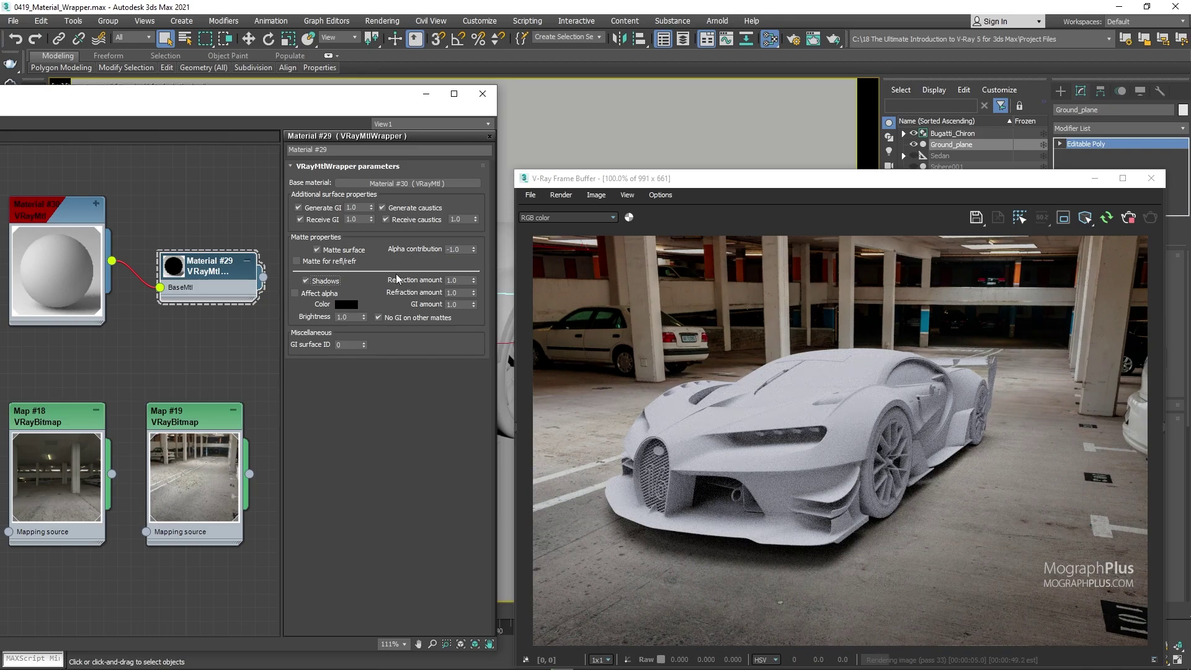
left_click(630, 218)
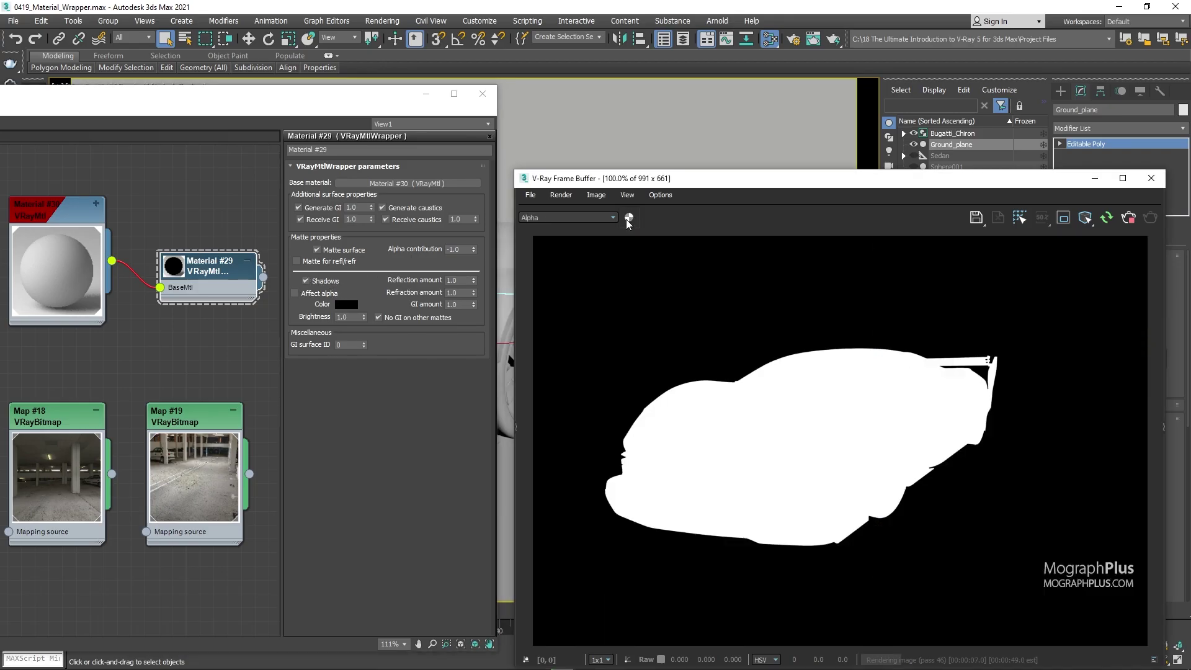
left_click(329, 293)
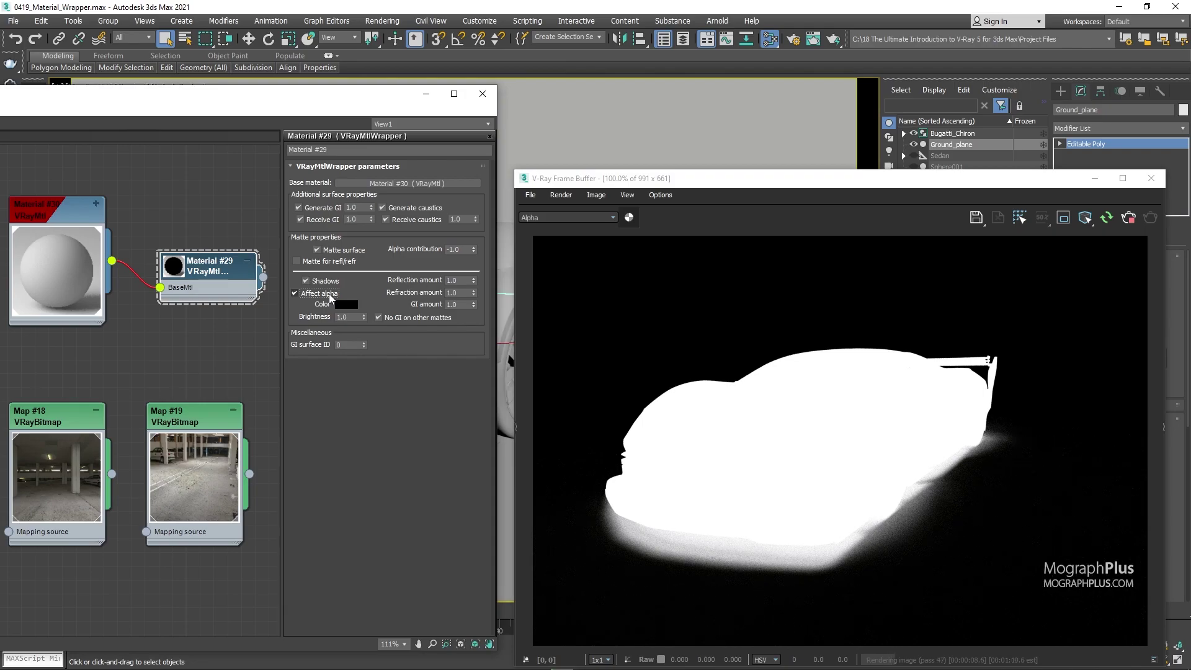
left_click(329, 293)
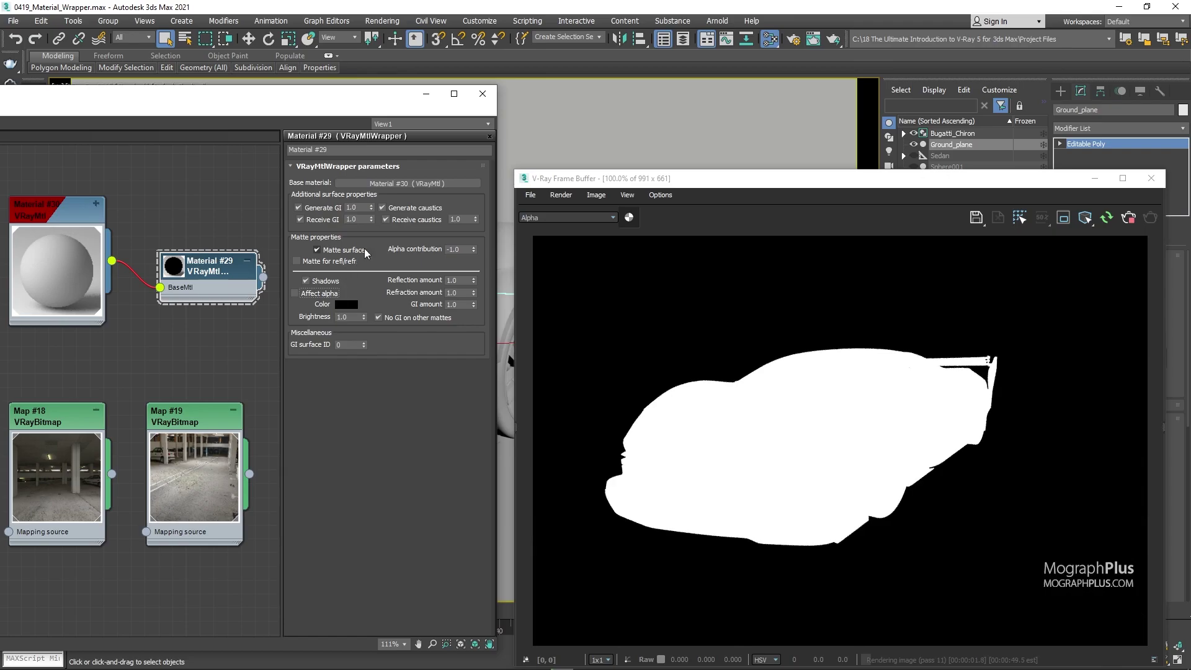
left_click(567, 217)
left_click(559, 228)
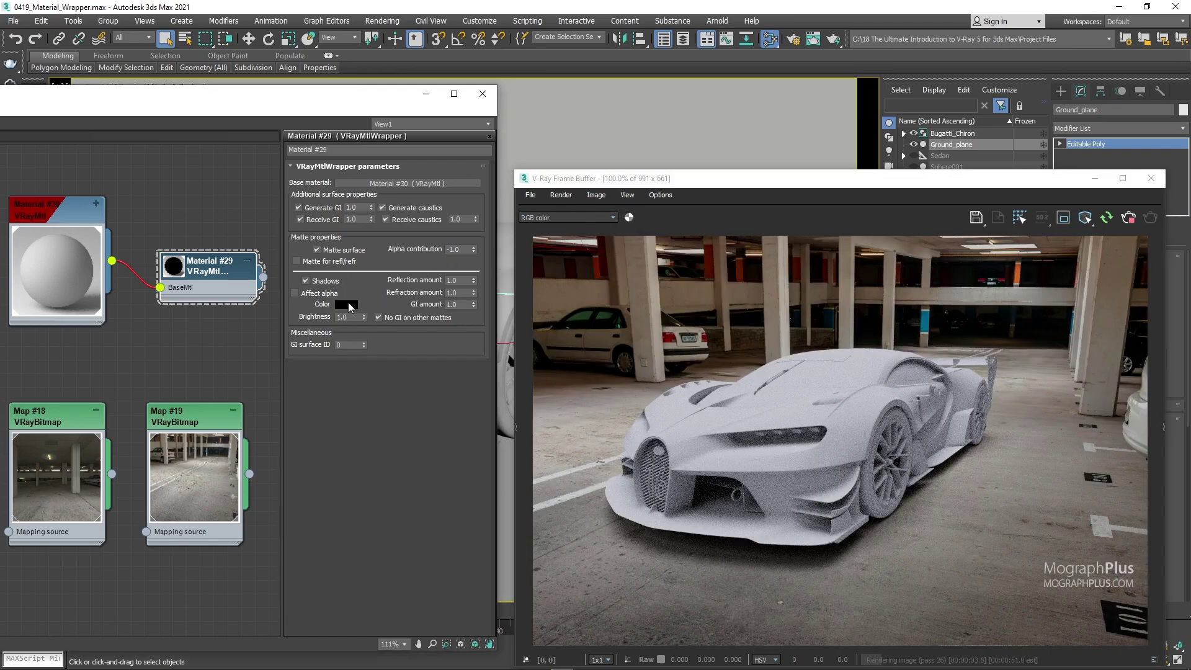
Try a dark red matte shadow color on the ground wrapper
left_click(347, 304)
left_click(442, 143)
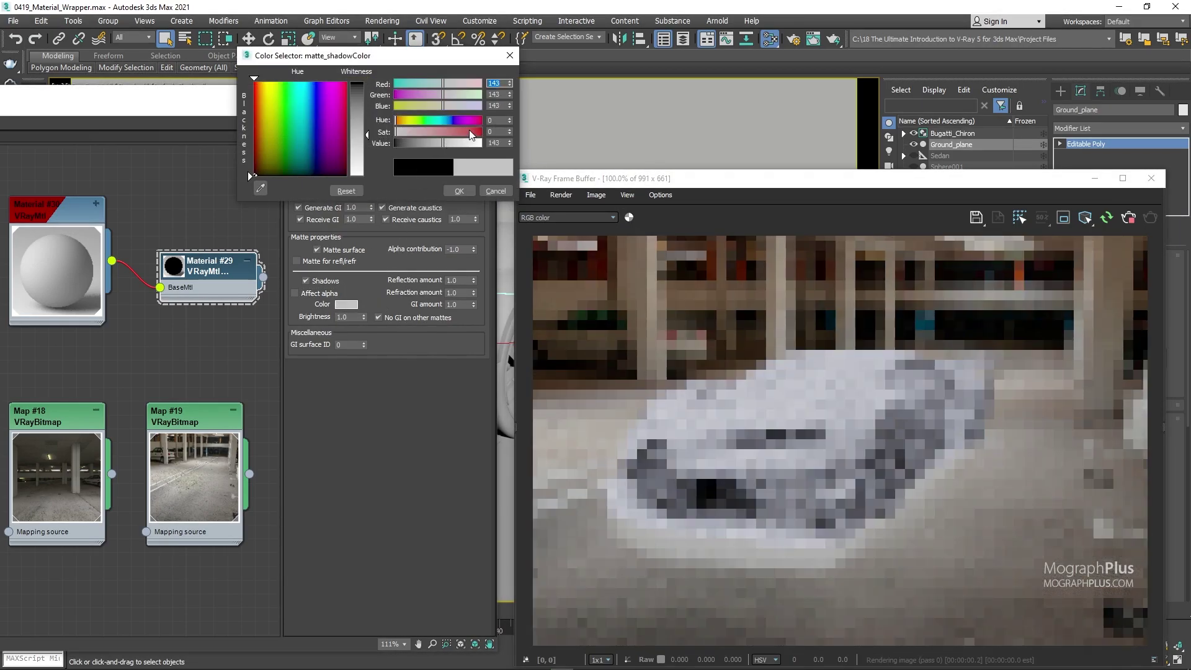
left_click(470, 132)
left_click_drag(434, 142, 412, 142)
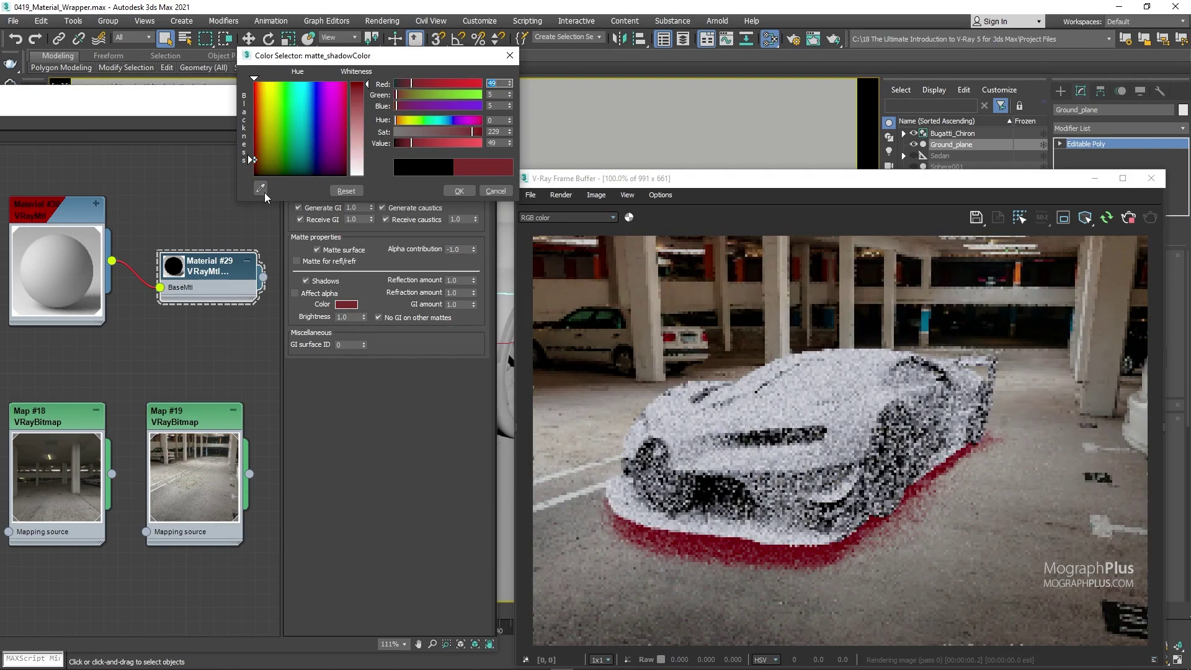
Sample a near-black tone from the garage background in the render as the wrapper's matte shadow color and accept it
left_click(261, 189)
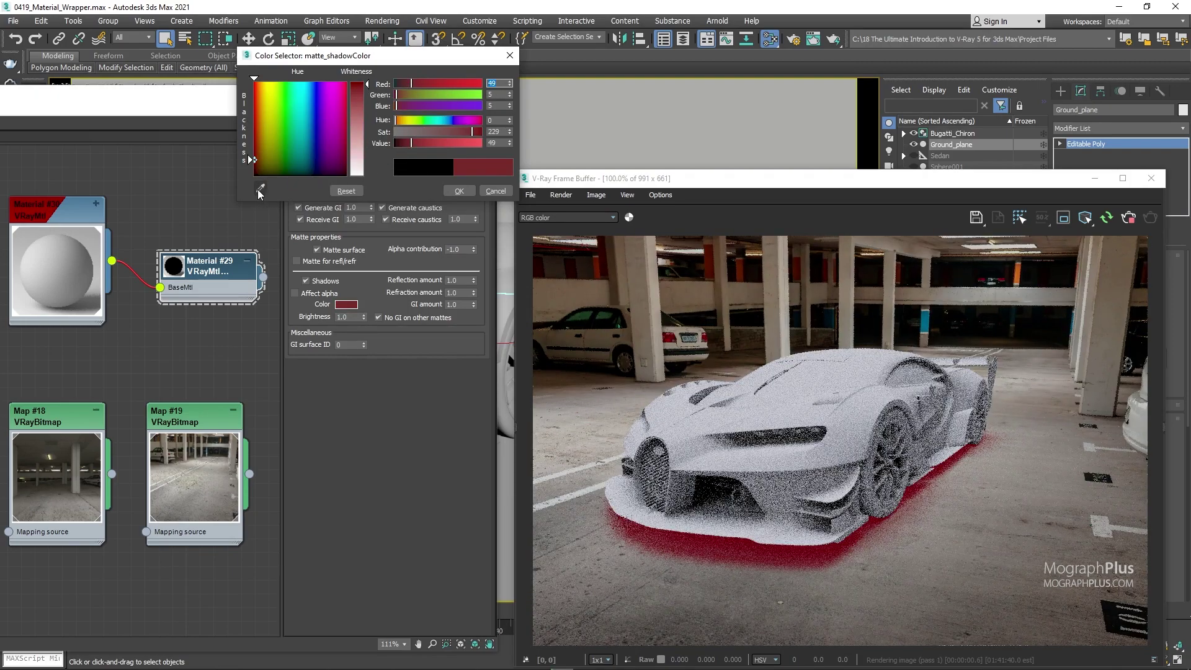
left_click(956, 340)
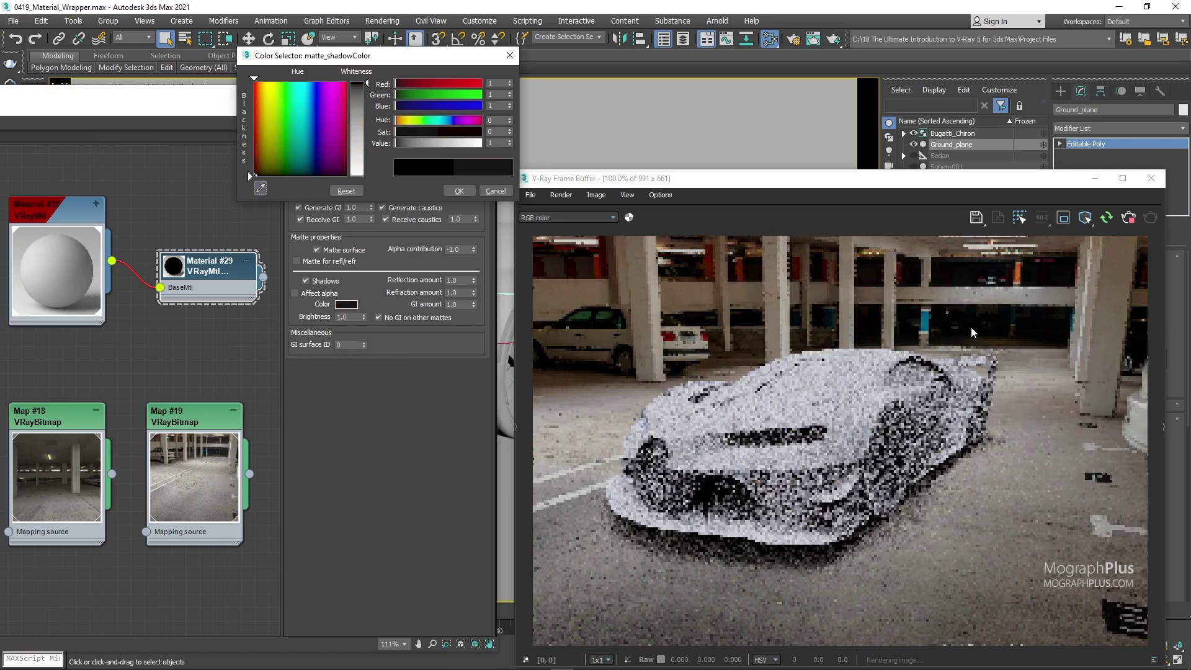
left_click(449, 192)
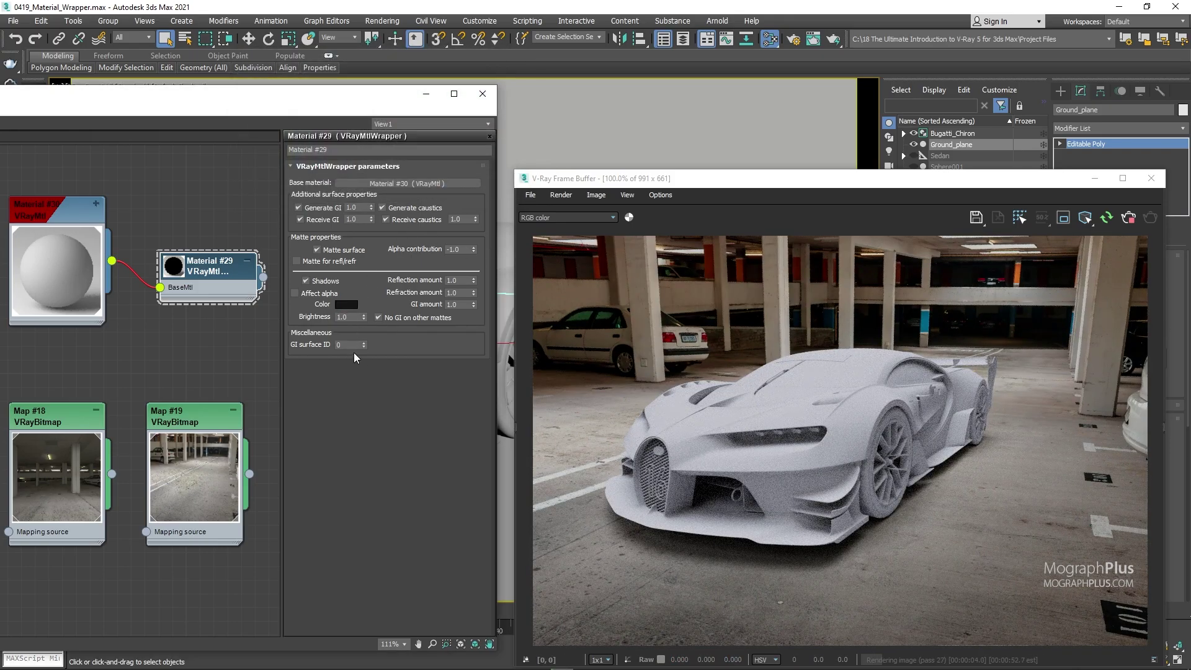
Try shadow Brightness values of 0, 0.2 and 0.4 on the ground wrapper and restore it to 1
double_click(352, 318)
type("0")
key("Return")
type("0.2")
key("Return")
type("0.4")
key("Return")
type("1")
key("Return")
Open the parameters of the VRayMtl base material and set its Reflect color to pure white
middle_click_drag(134, 280, 142, 284)
left_click(77, 225)
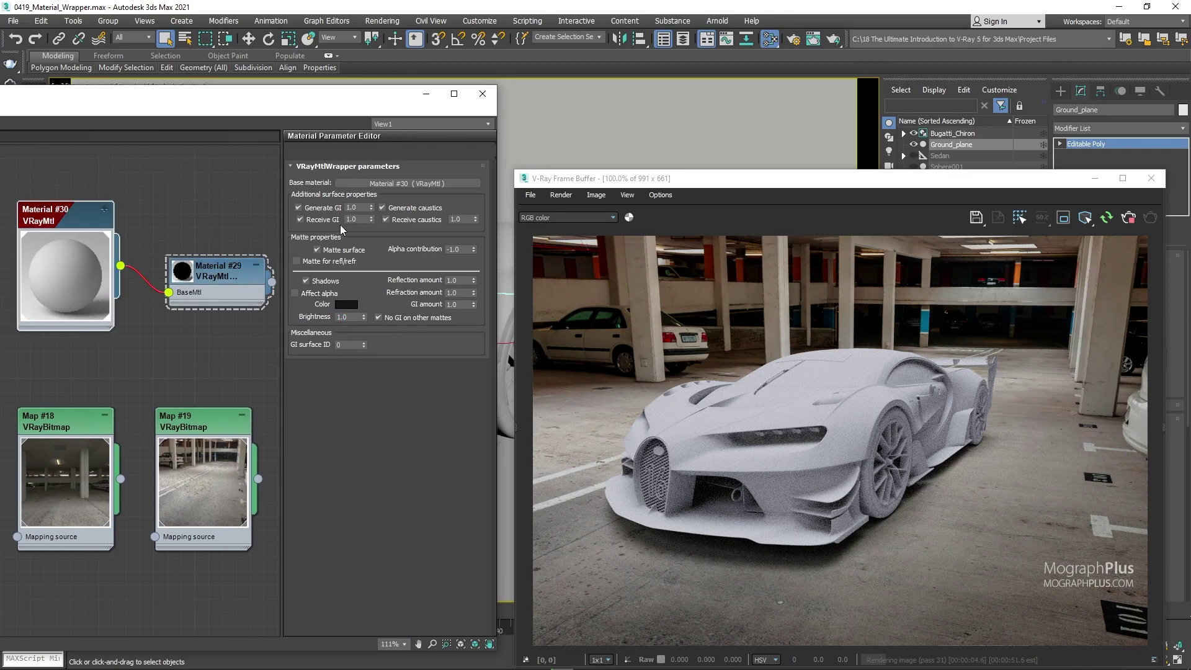
double_click(83, 212)
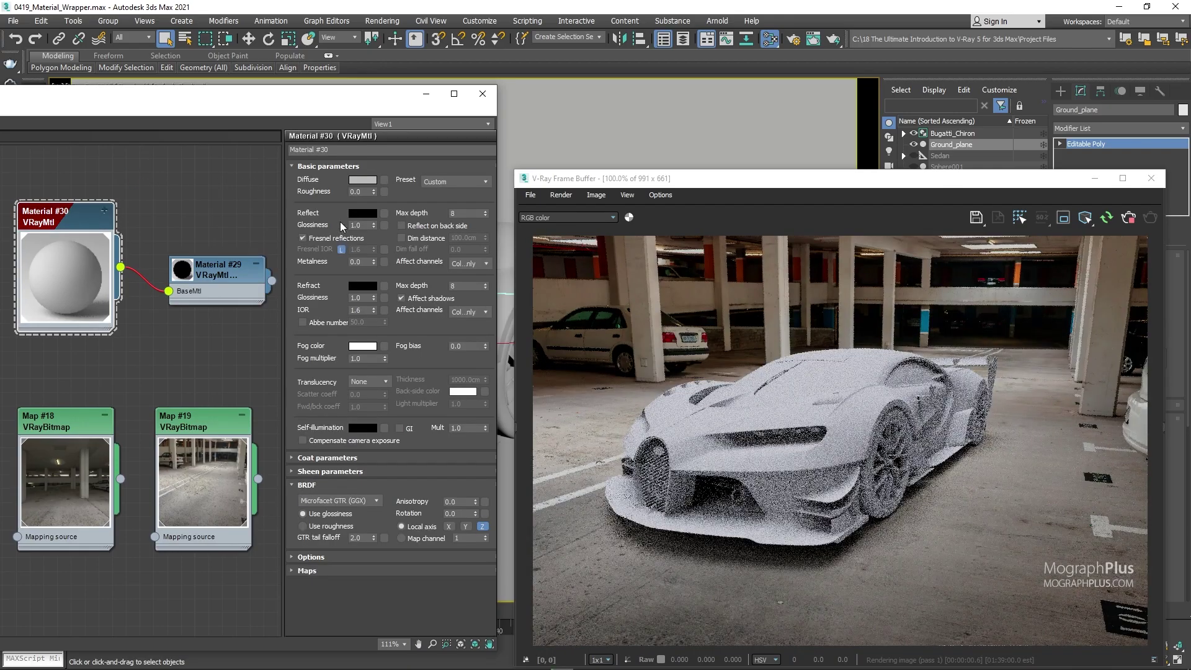
left_click(362, 215)
left_click_drag(358, 157, 358, 177)
left_click(459, 191)
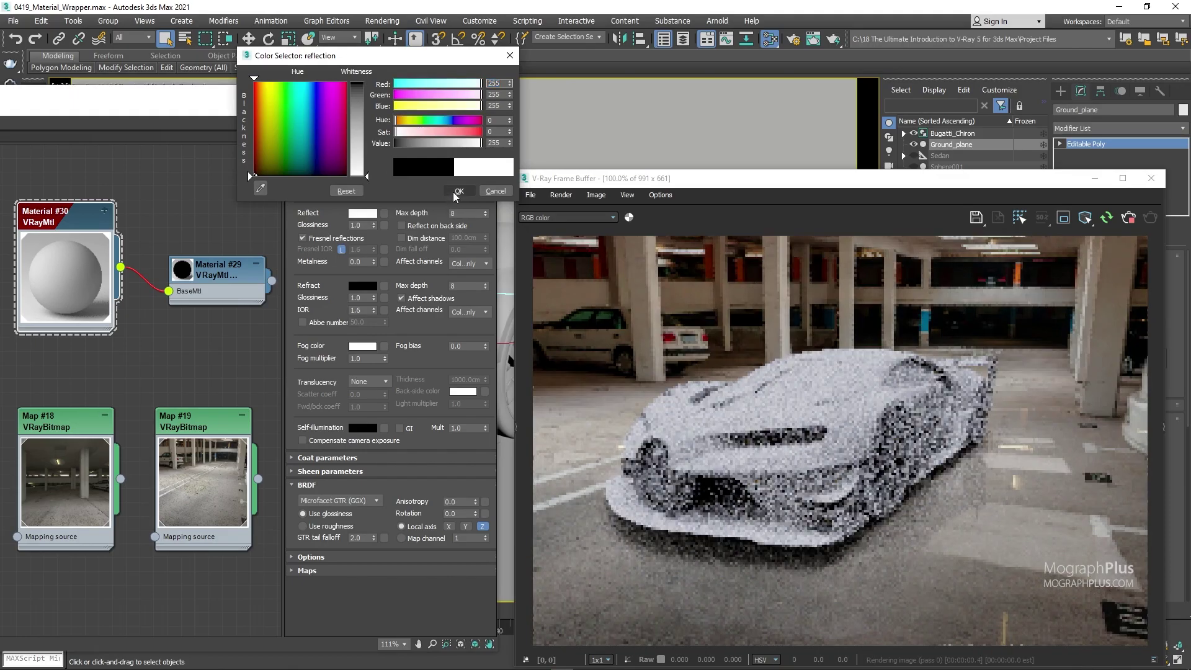
Try a reflection Glossiness of 0.85 on the base VRayMtl and restore it to 1.0
double_click(357, 226)
type("0.85")
key("Return")
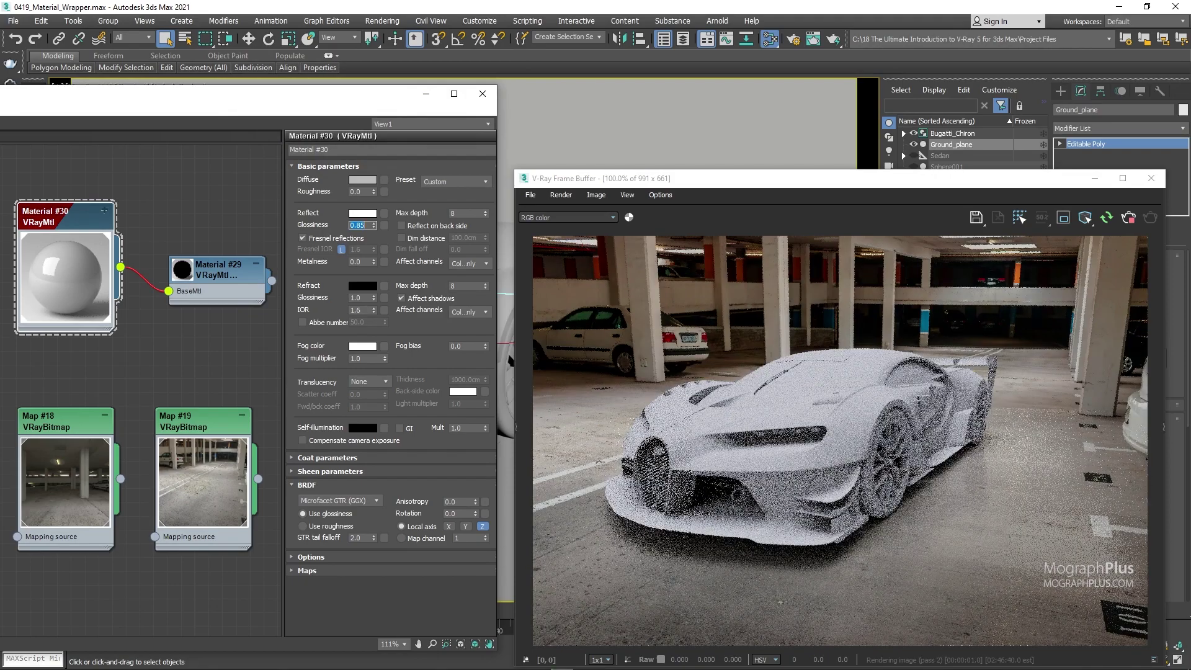
type("1.0")
key("Return")
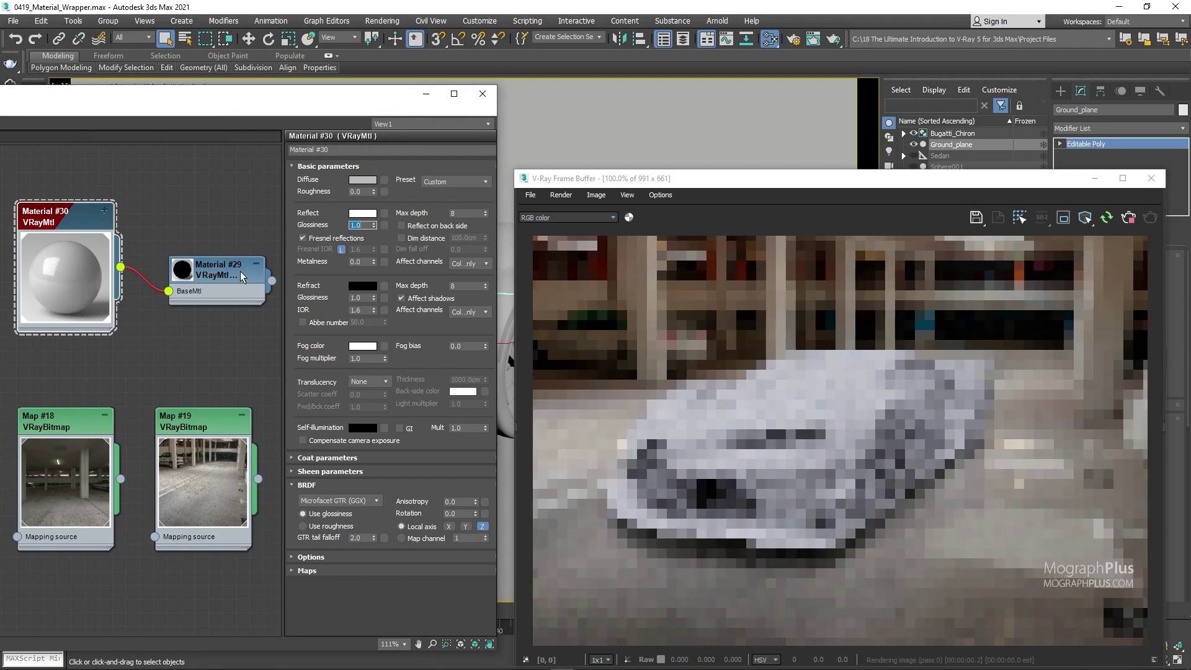
Reopen the VRayMtlWrapper parameters and set the ground's Reflection amount to 0
double_click(241, 276)
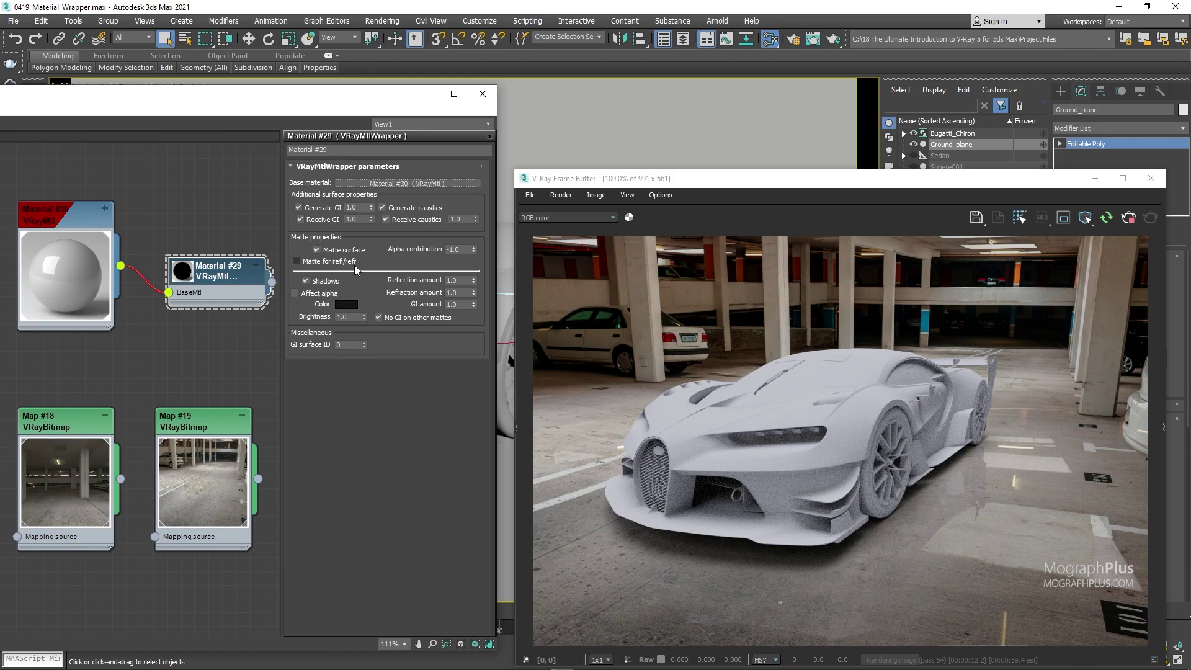
right_click(474, 279)
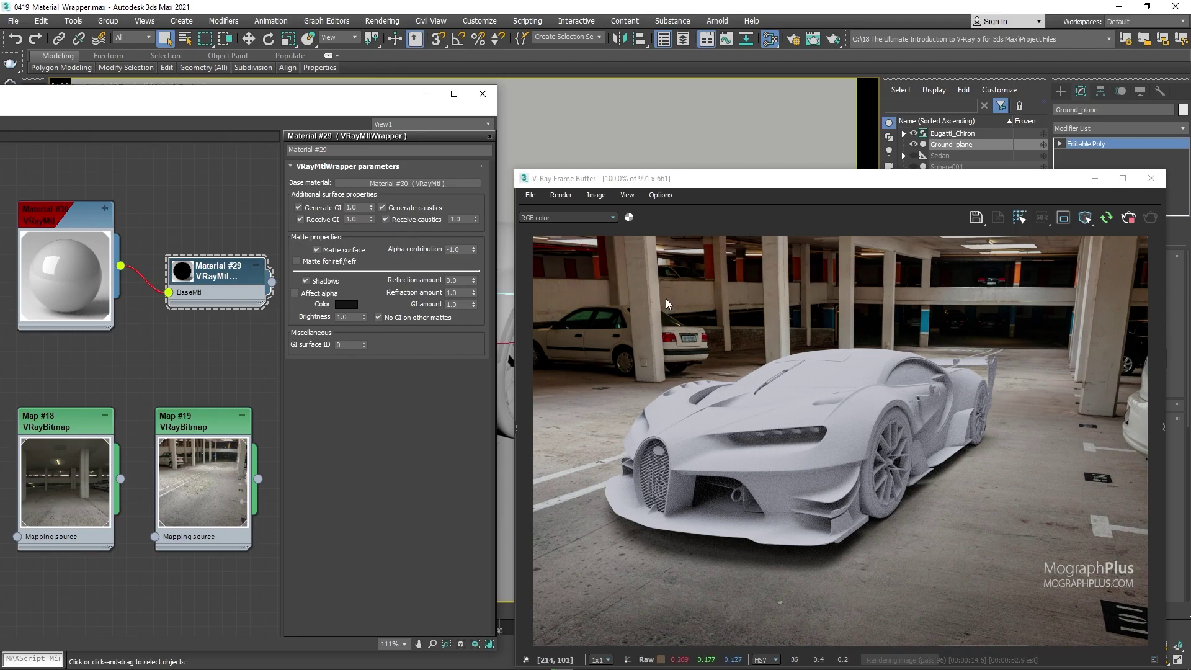
Try the ground wrapper with Matte surface disabled, and re-enable the option
left_click(358, 220)
left_click(363, 206)
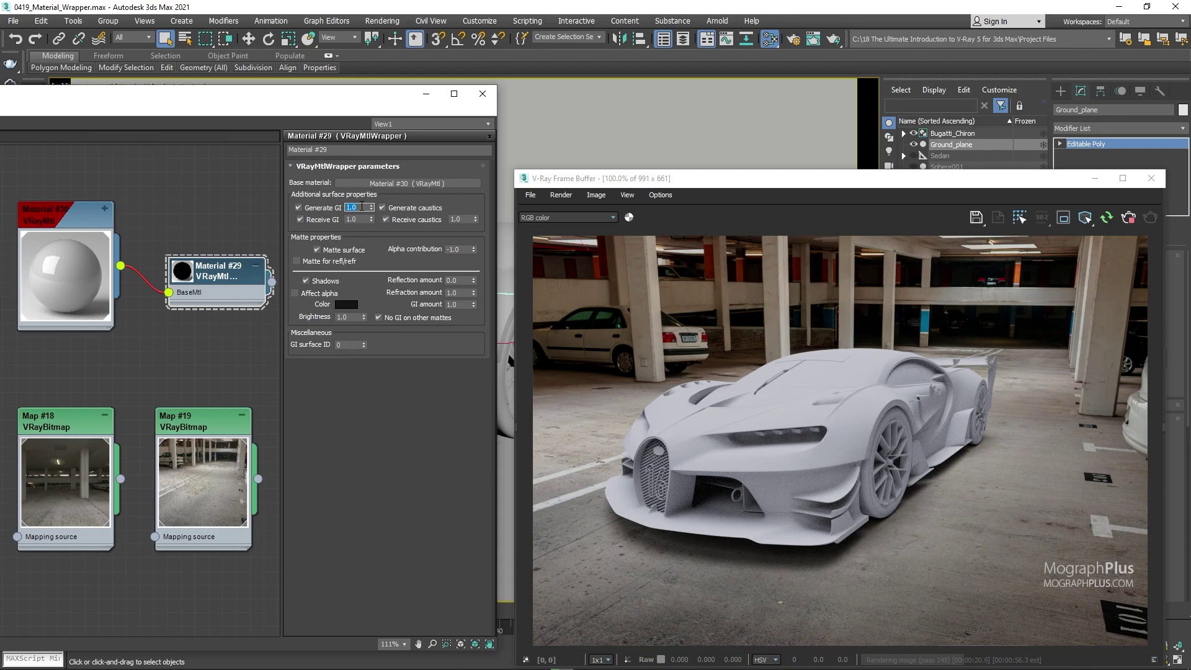
left_click(350, 250)
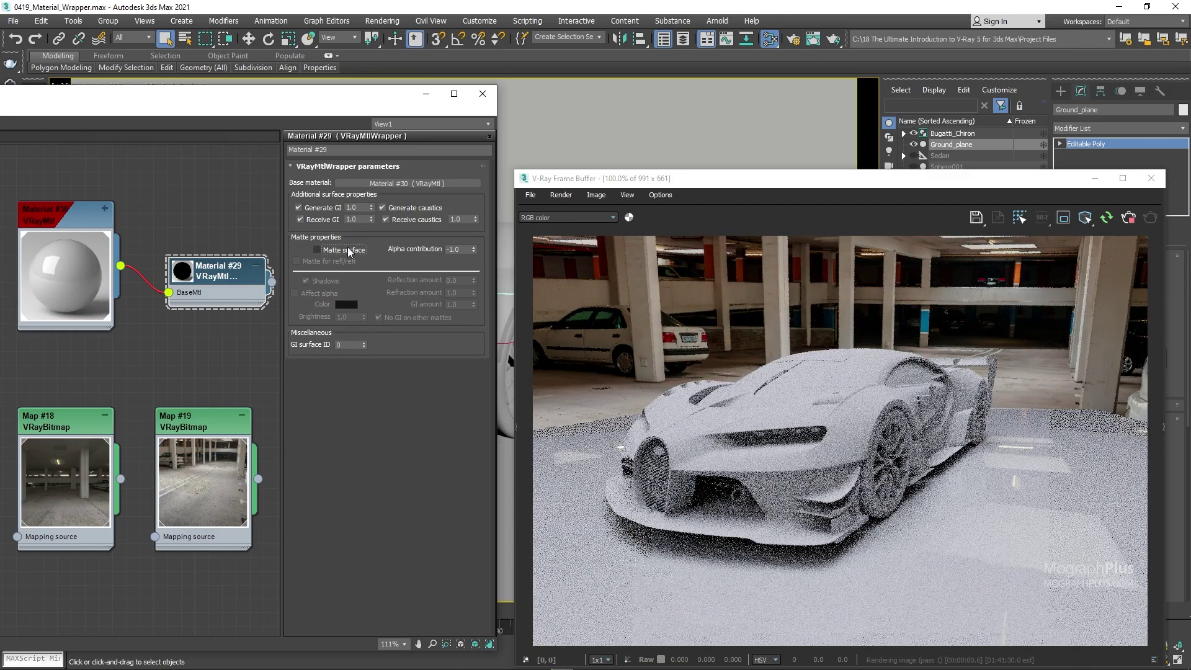
left_click(350, 250)
Try Generate GI values of 0 and 2 on the ground's VRayMtlWrapper and restore it to 1
left_click(363, 208)
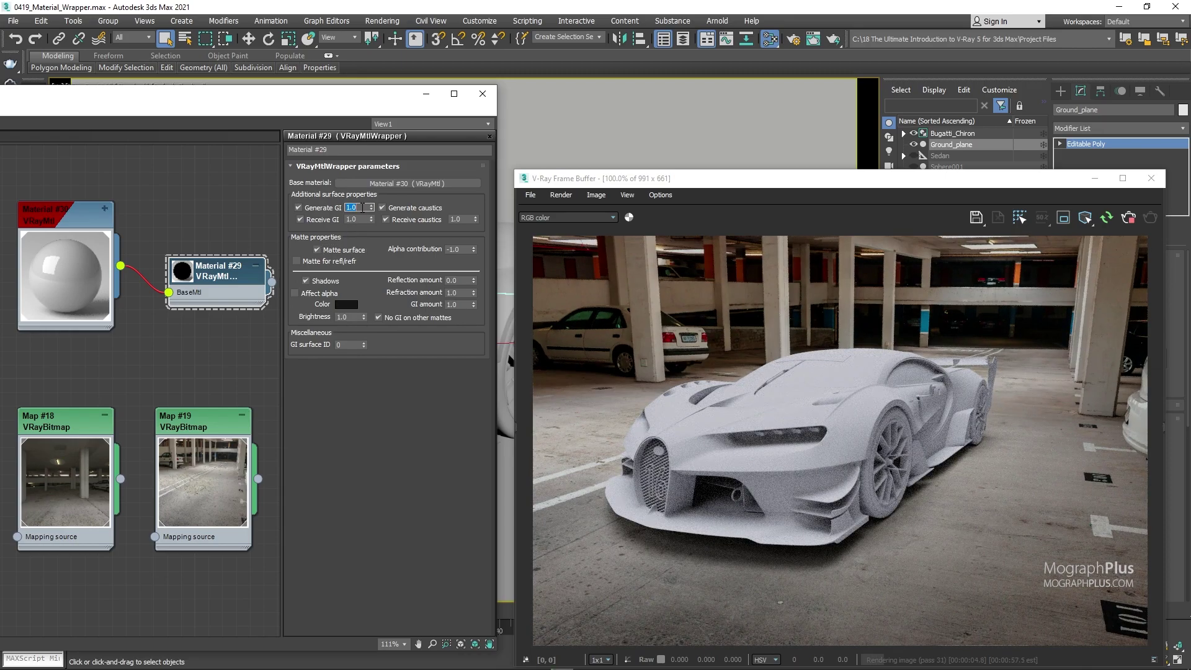
type("0")
key("Return")
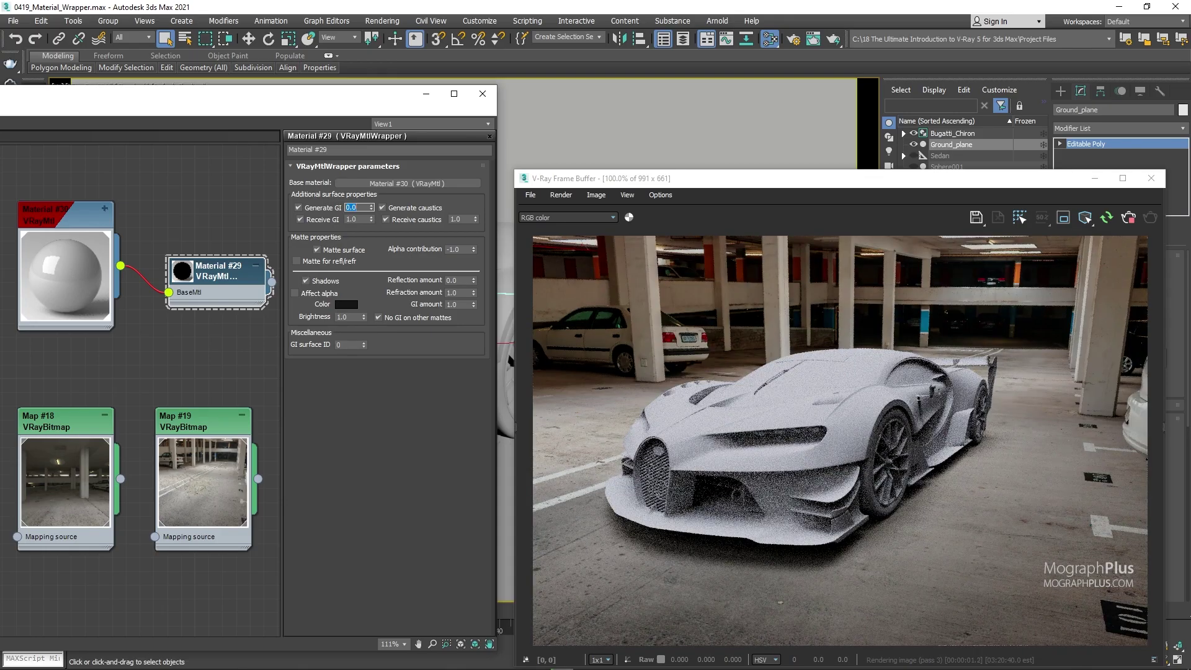
type("1")
key("Return")
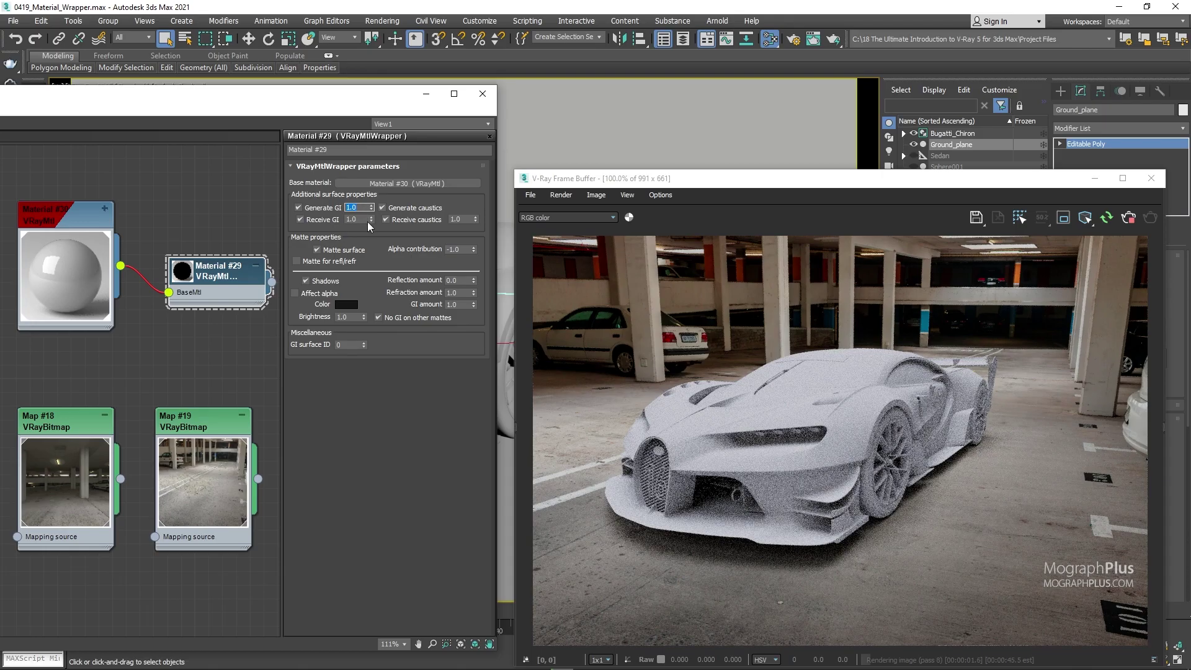
type("2")
key("Return")
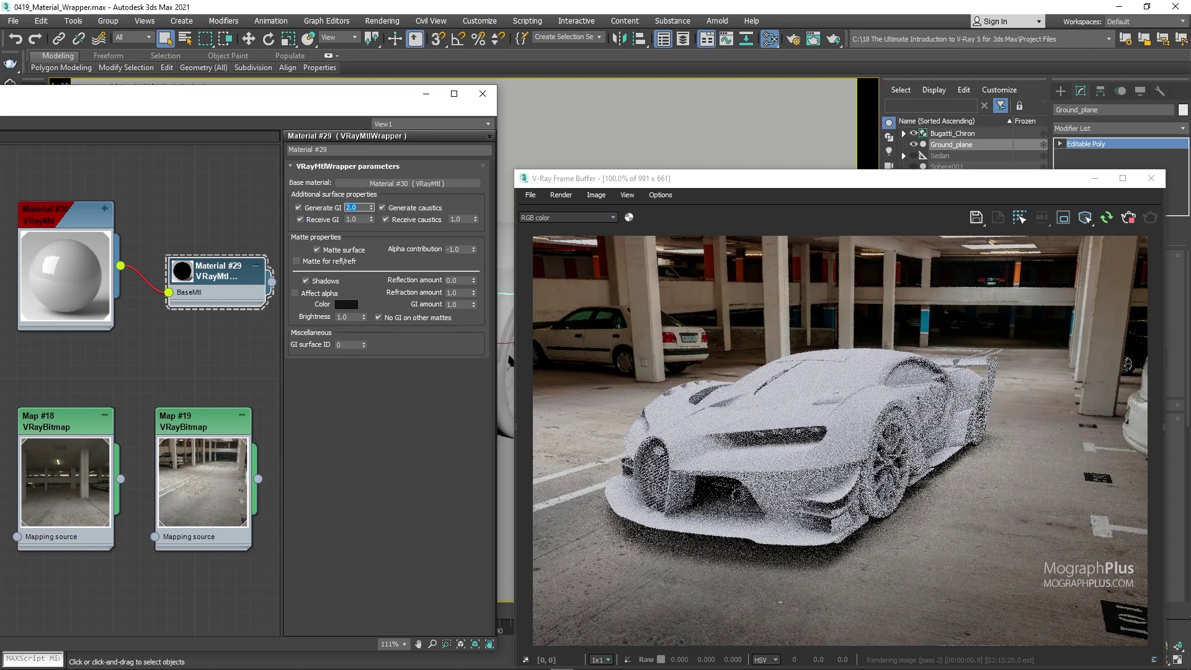
type("1")
key("Return")
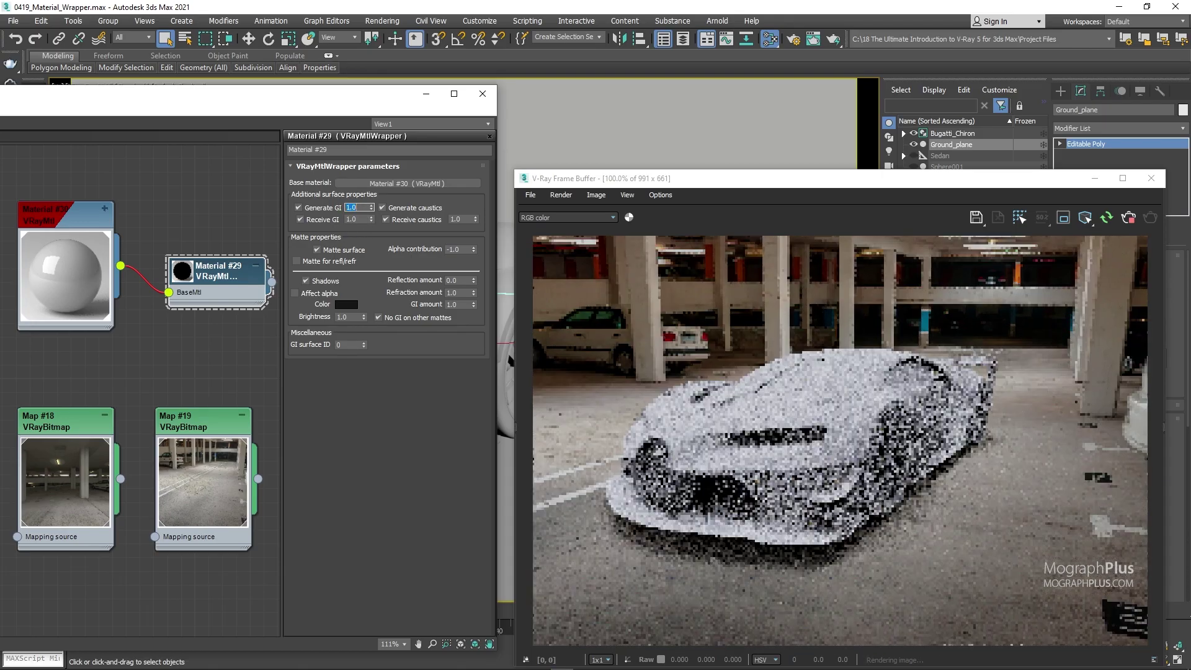
Try Receive GI values of 0, 2, 10 and 20 on the ground wrapper and restore it to 1
double_click(360, 219)
type("0")
key("Return")
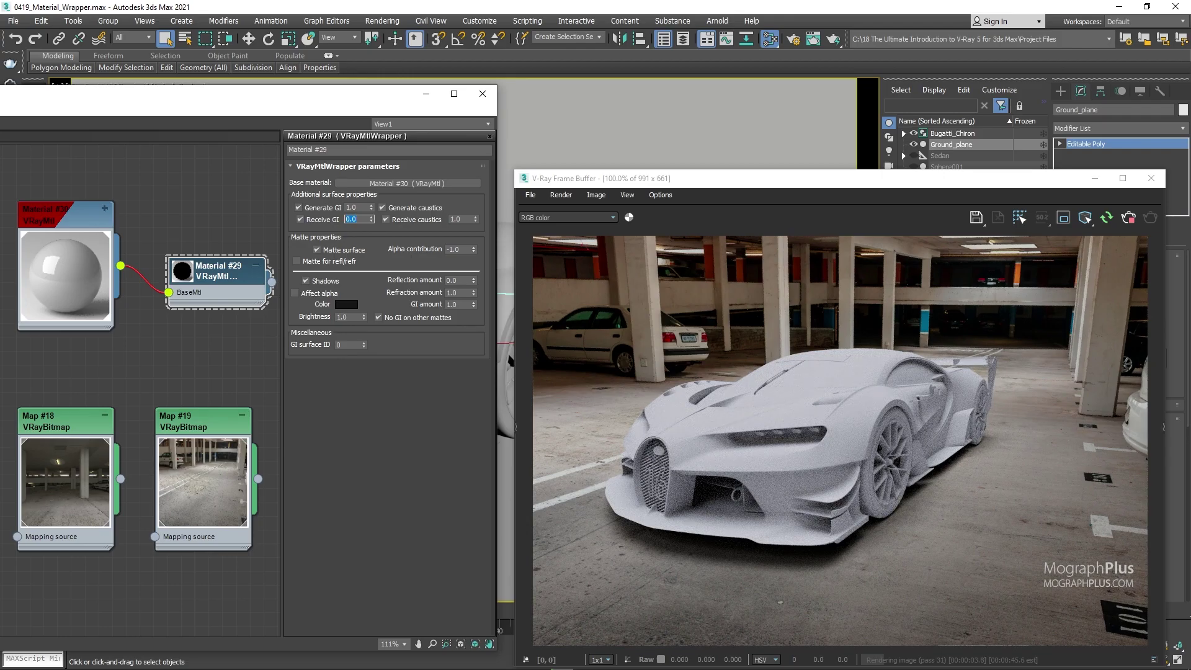
type("2")
key("Return")
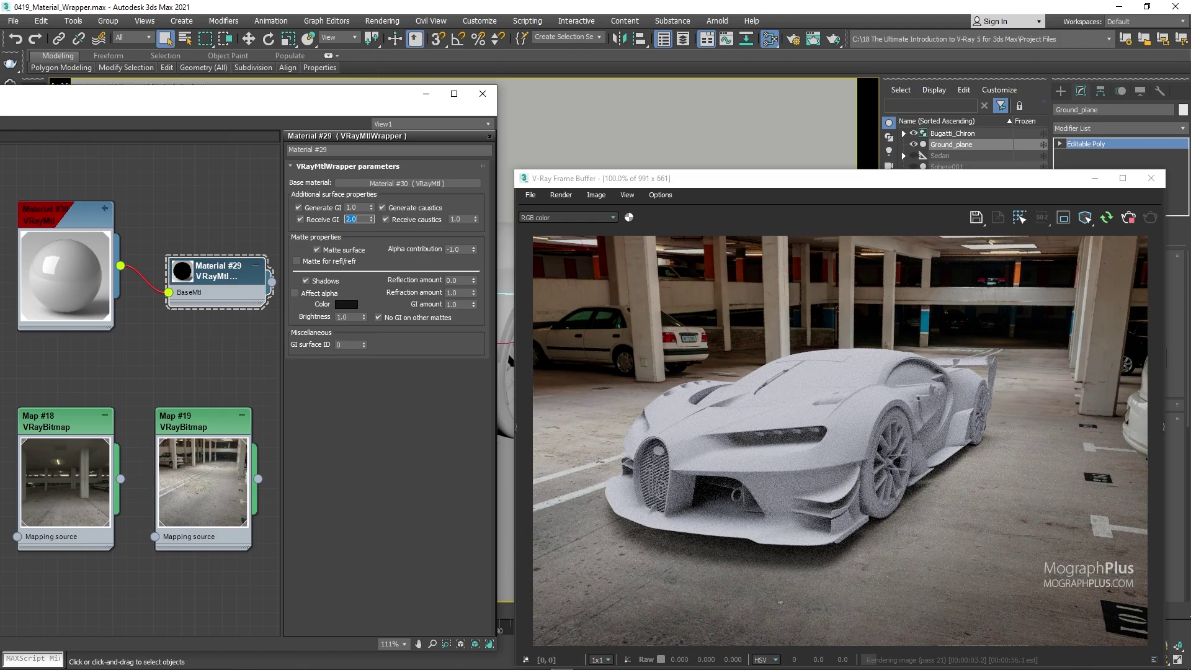
type("10")
key("Return")
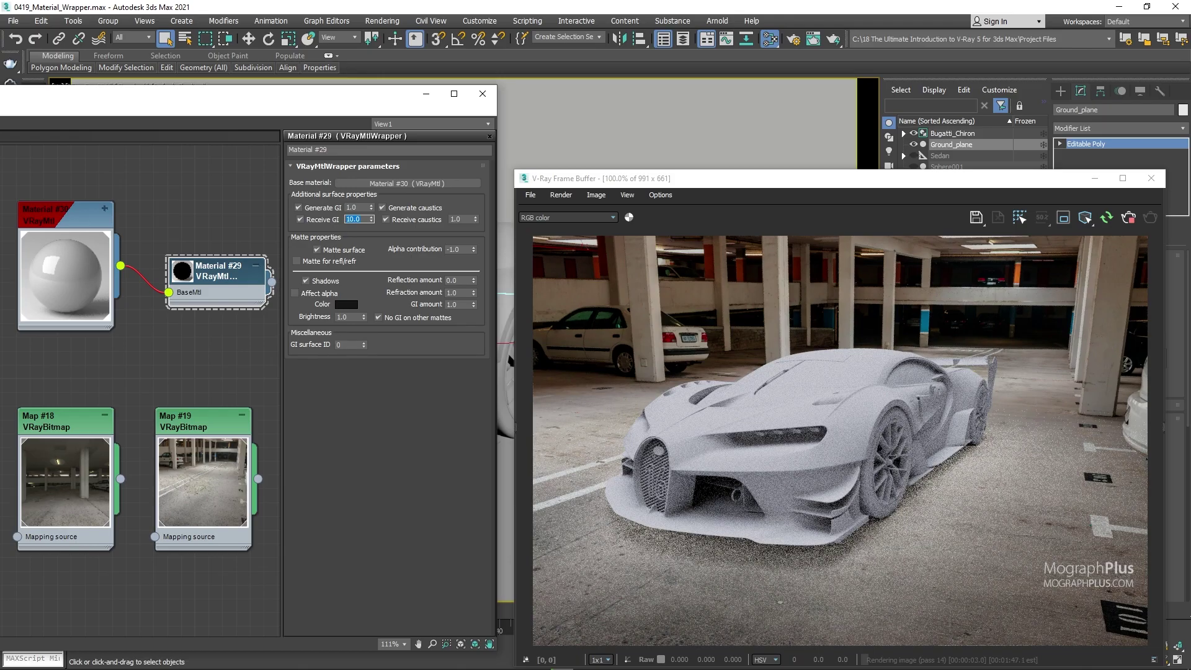
type("20")
key("Return")
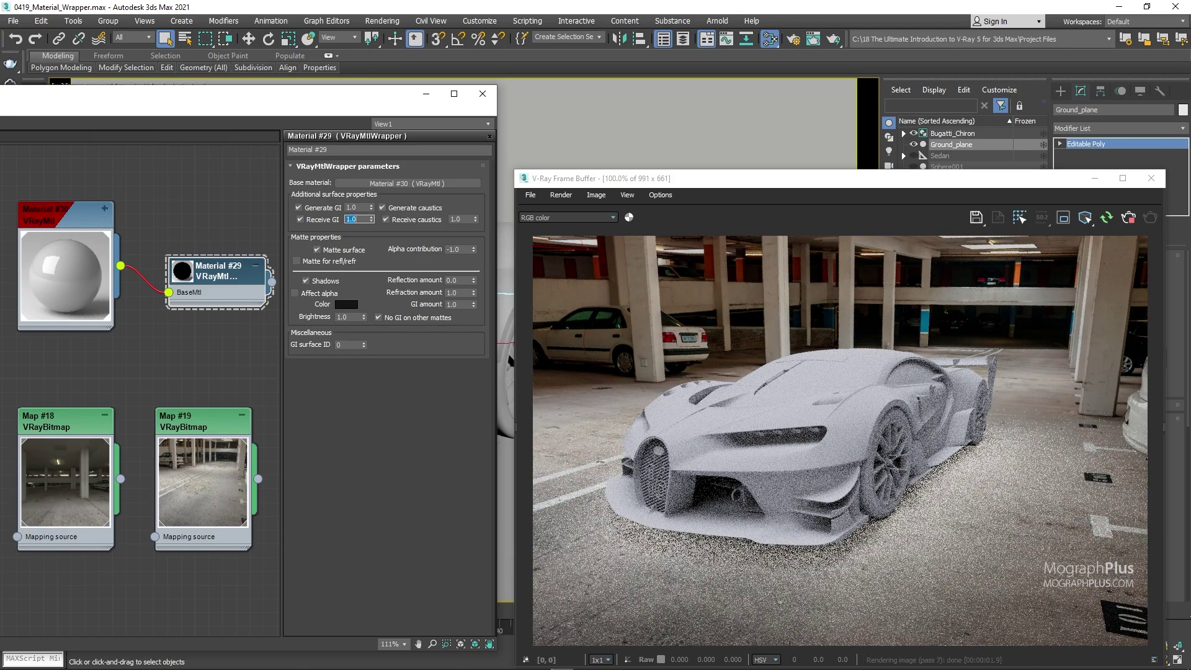
type("1")
key("Return")
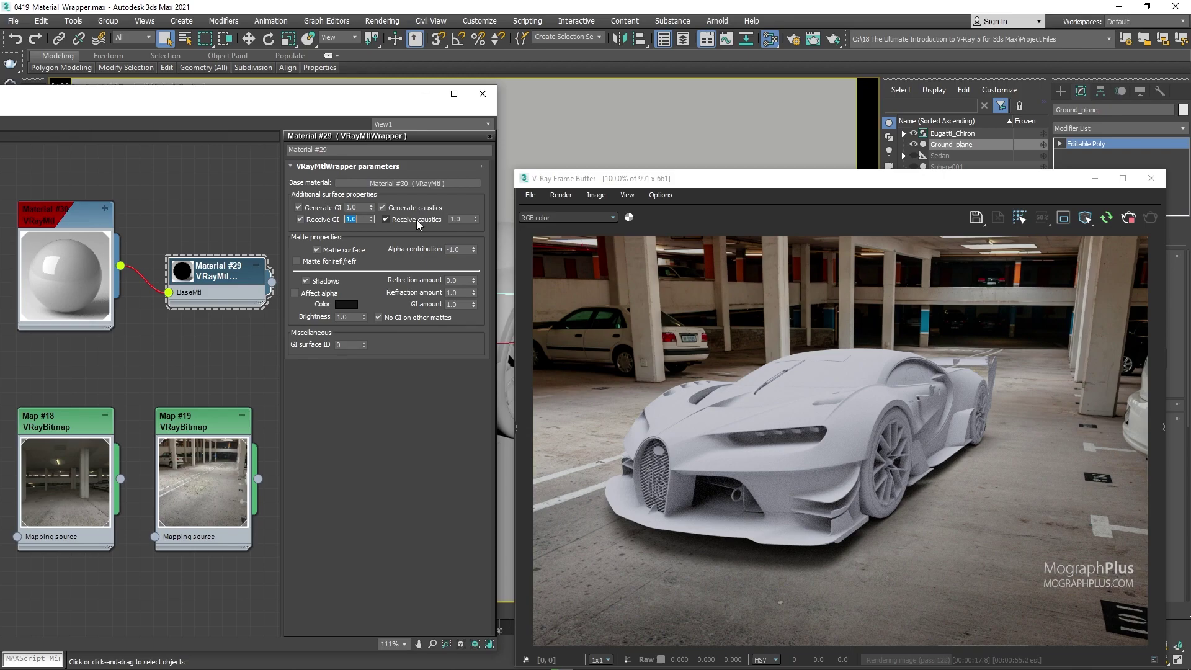
Examine the V-Ray object properties from the viewport, comparing their GI, caustics and matte settings with the wrapper's, and close them
left_click(463, 217)
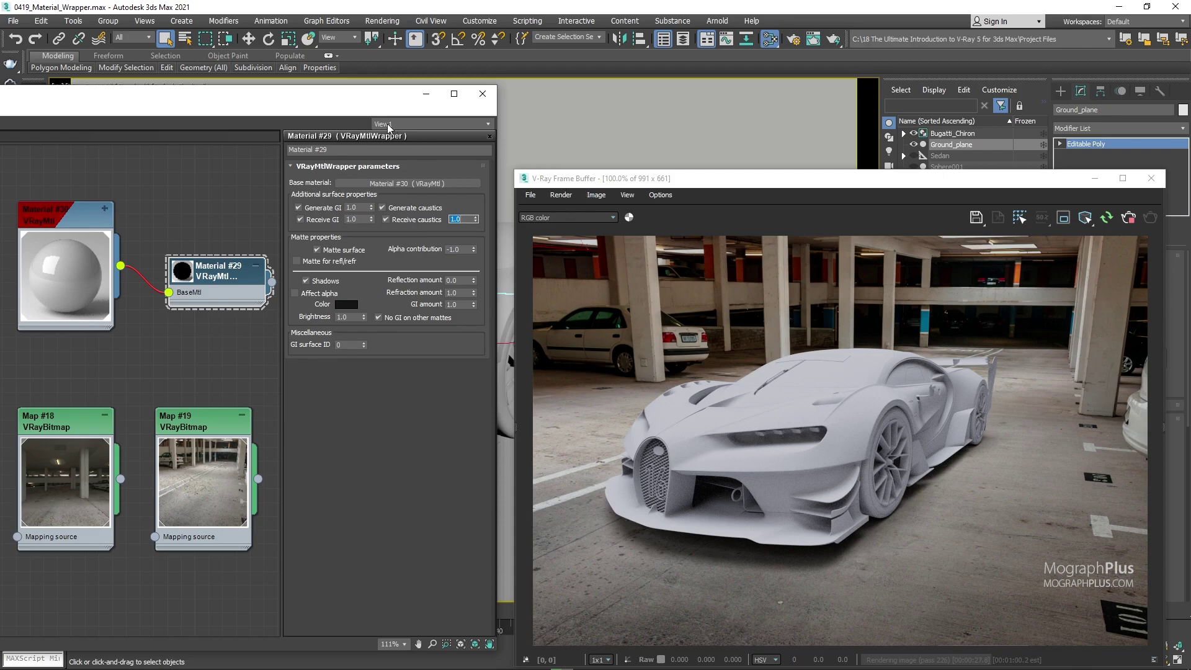
left_click_drag(357, 108, 164, 107)
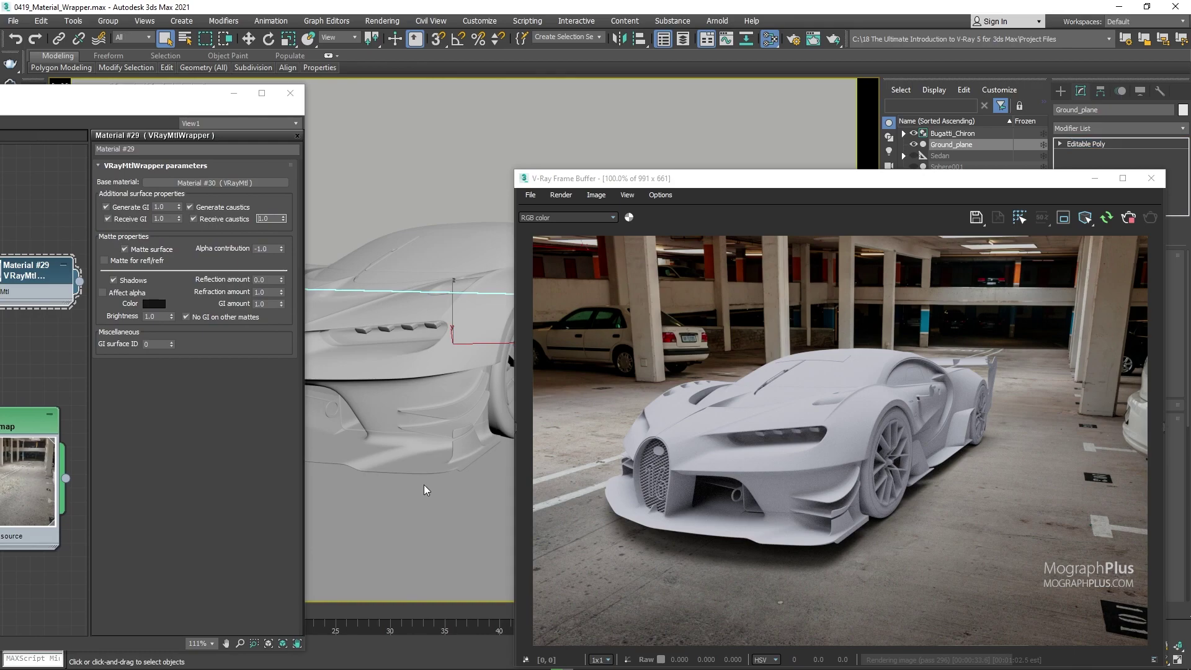
right_click(417, 486)
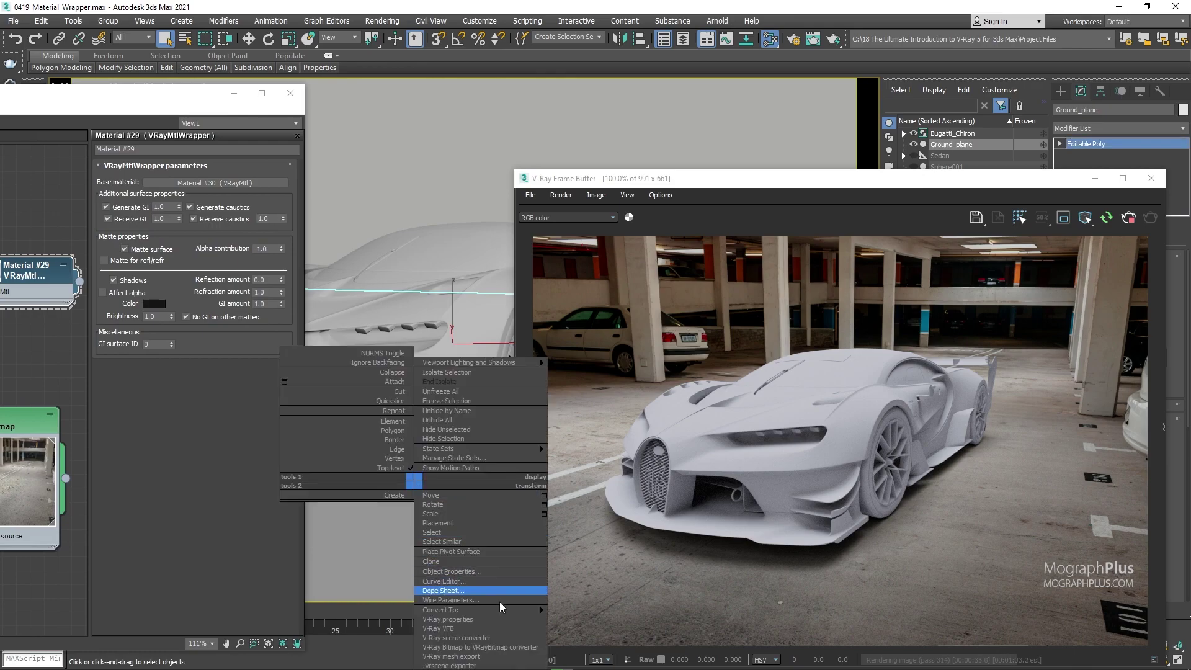
left_click(446, 629)
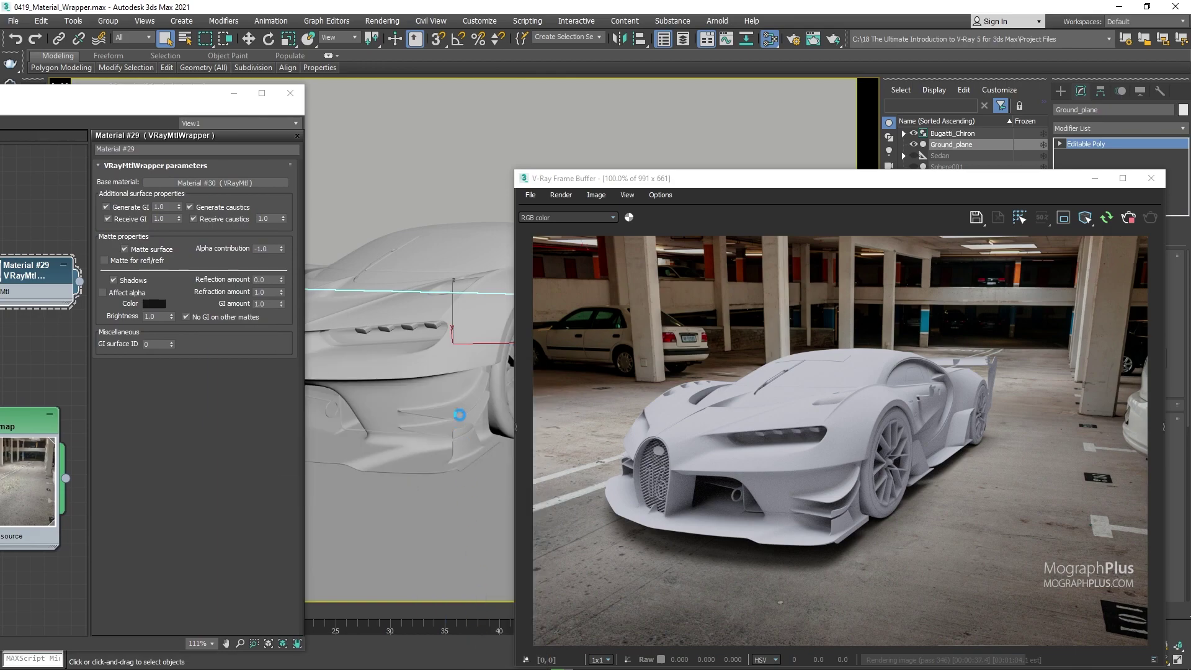
left_click_drag(548, 195, 290, 211)
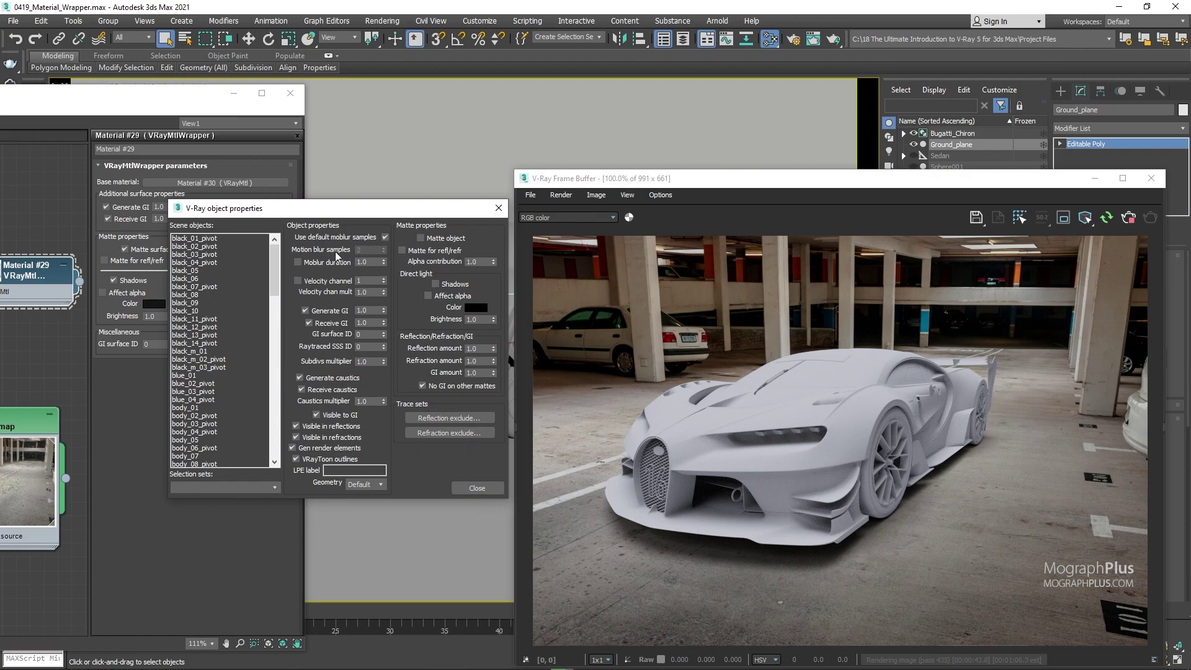
double_click(363, 310)
left_click(475, 488)
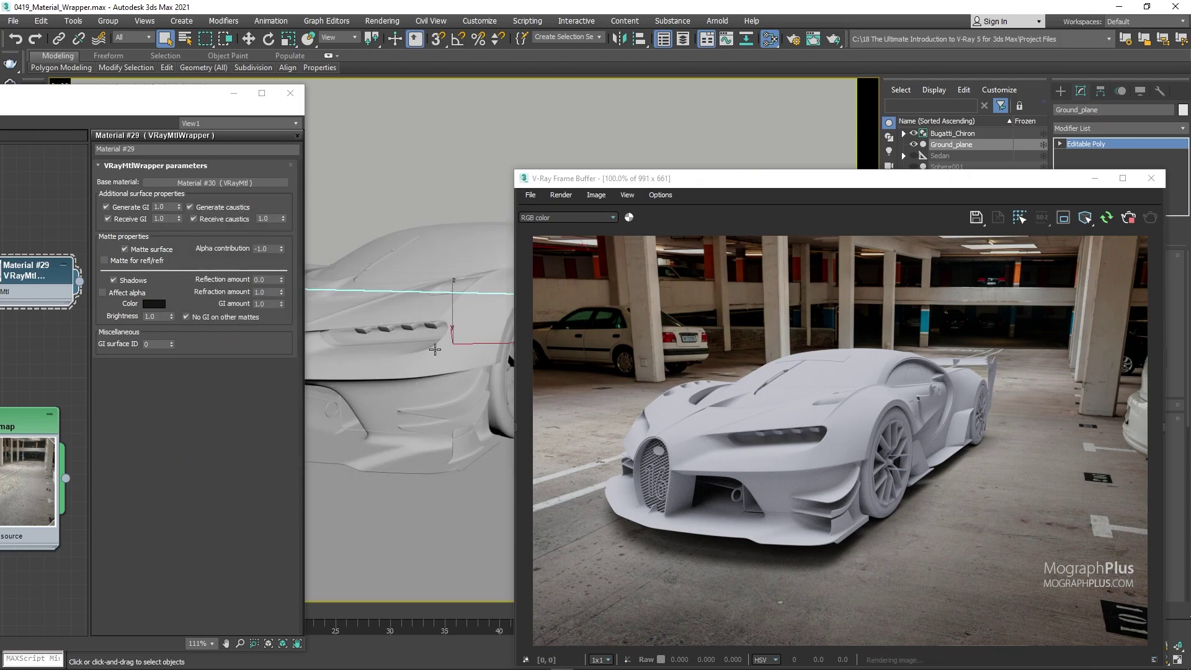
Stop the interactive render and examine the full-size final render of the Bugatti in the garage with the render history hidden
left_click(1128, 217)
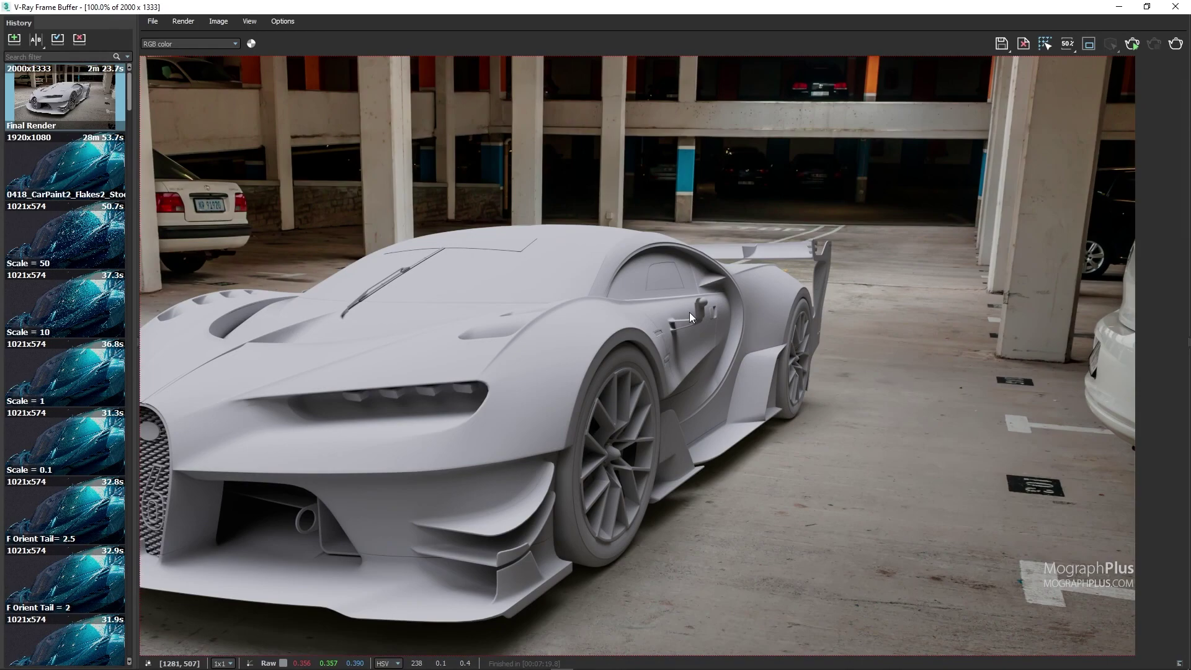
key("h")
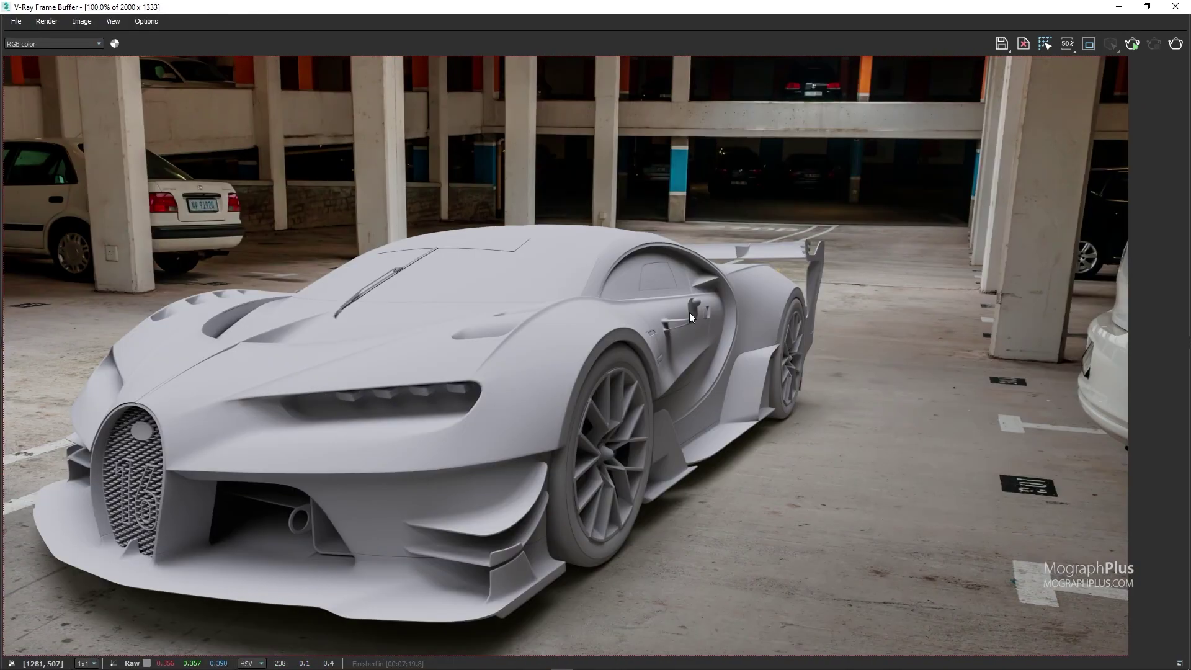
middle_click_drag(710, 315, 828, 322)
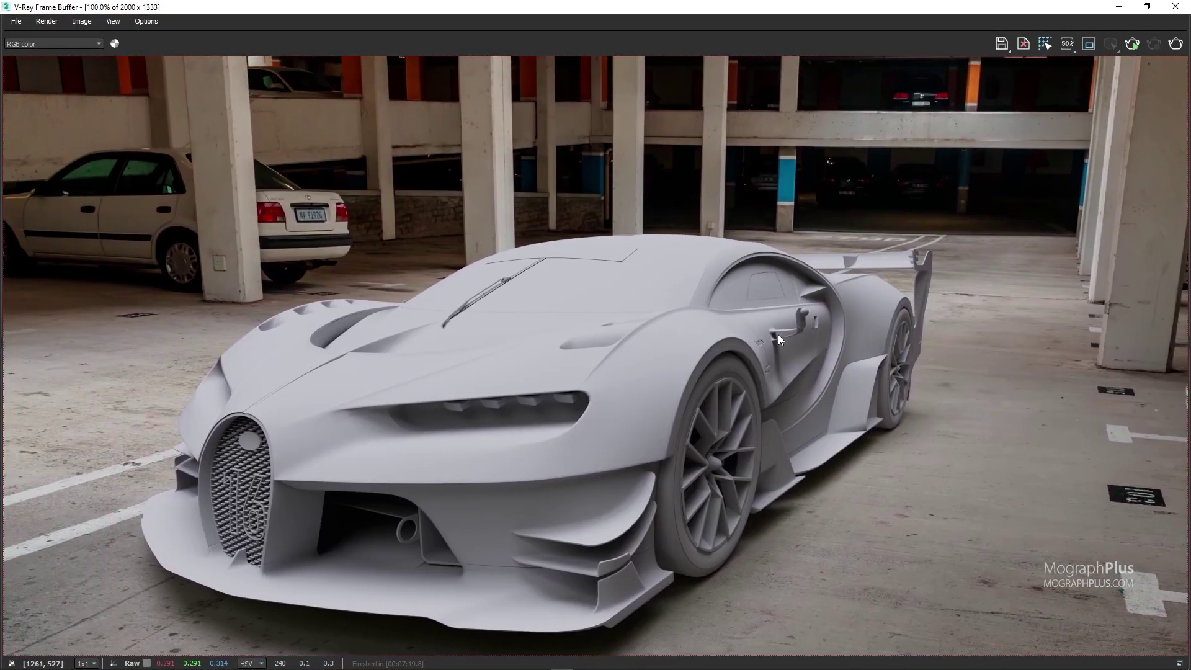
scroll(779, 334, "down", 1)
scroll(615, 393, "up", 1)
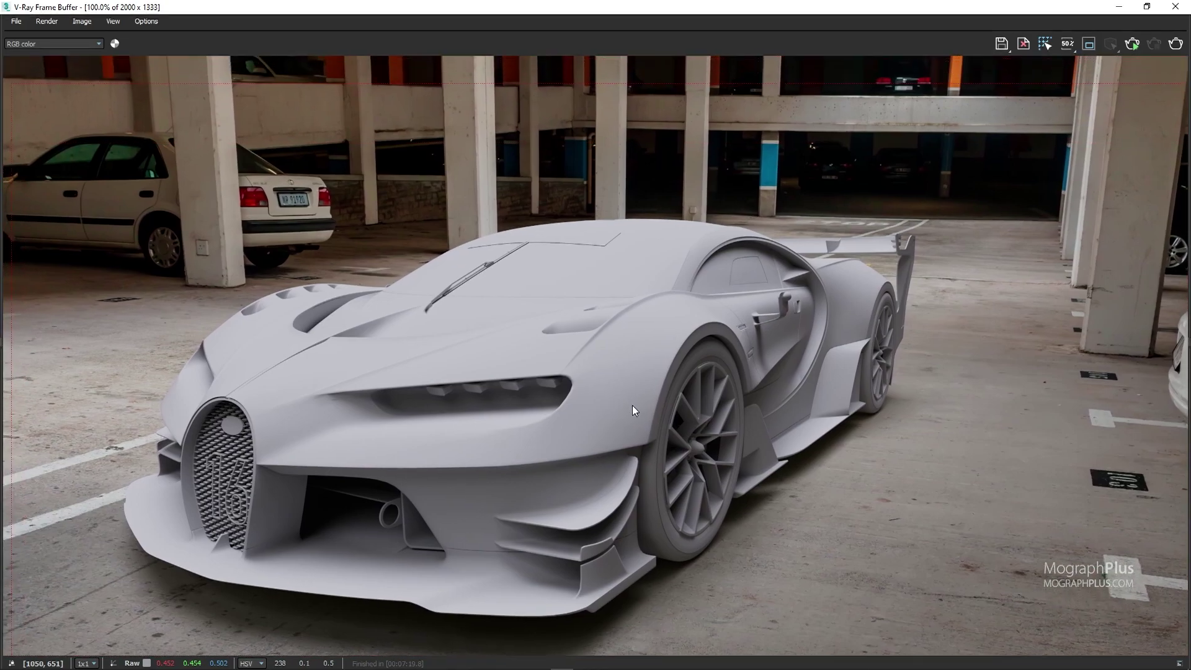
middle_click_drag(631, 405, 652, 499)
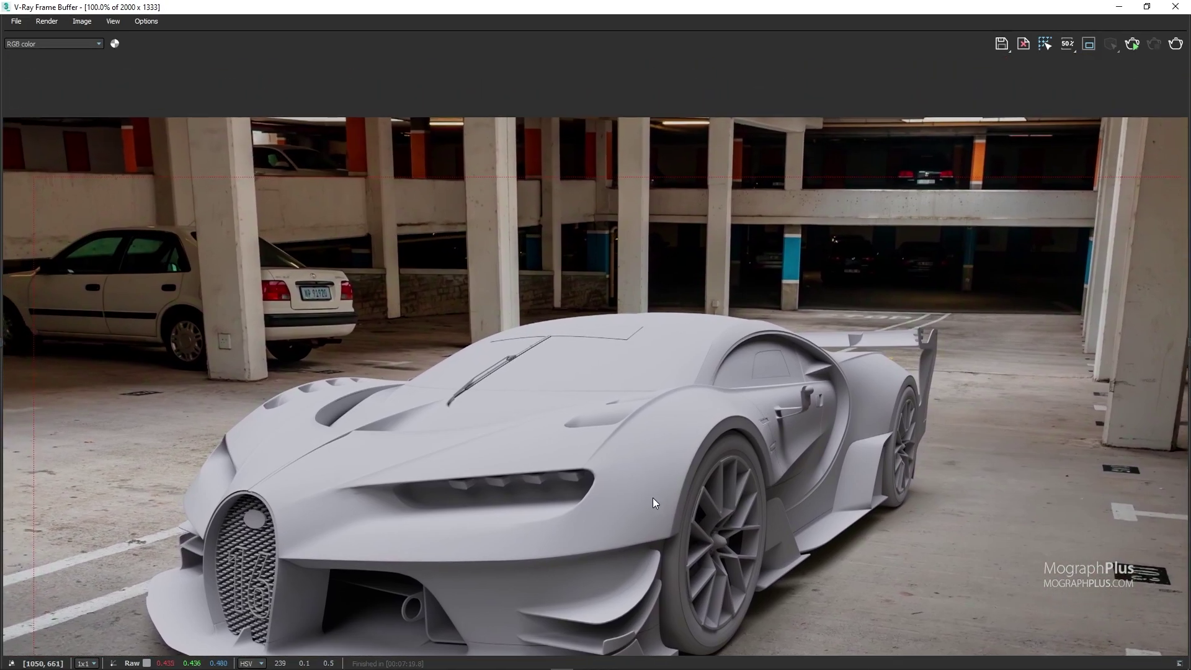
scroll(656, 392, "down", 1)
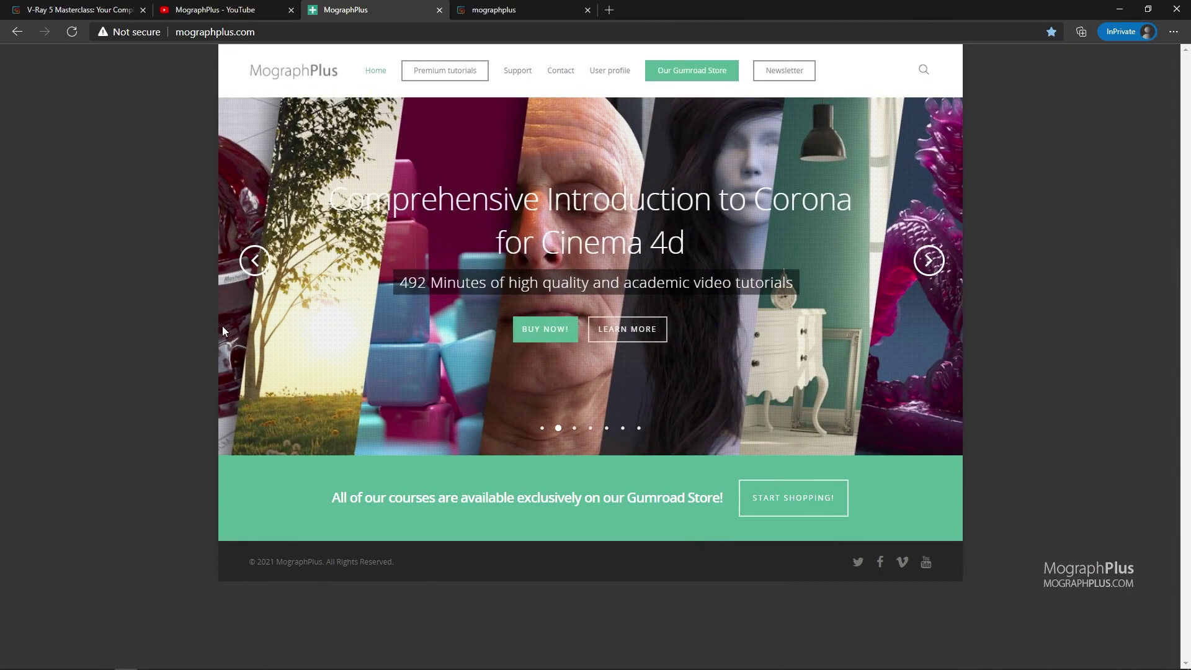
In the web browser, show the V-Ray 5 Masterclass banner on the MographPlus site and browse the courses in its Gumroad store
left_click(254, 265)
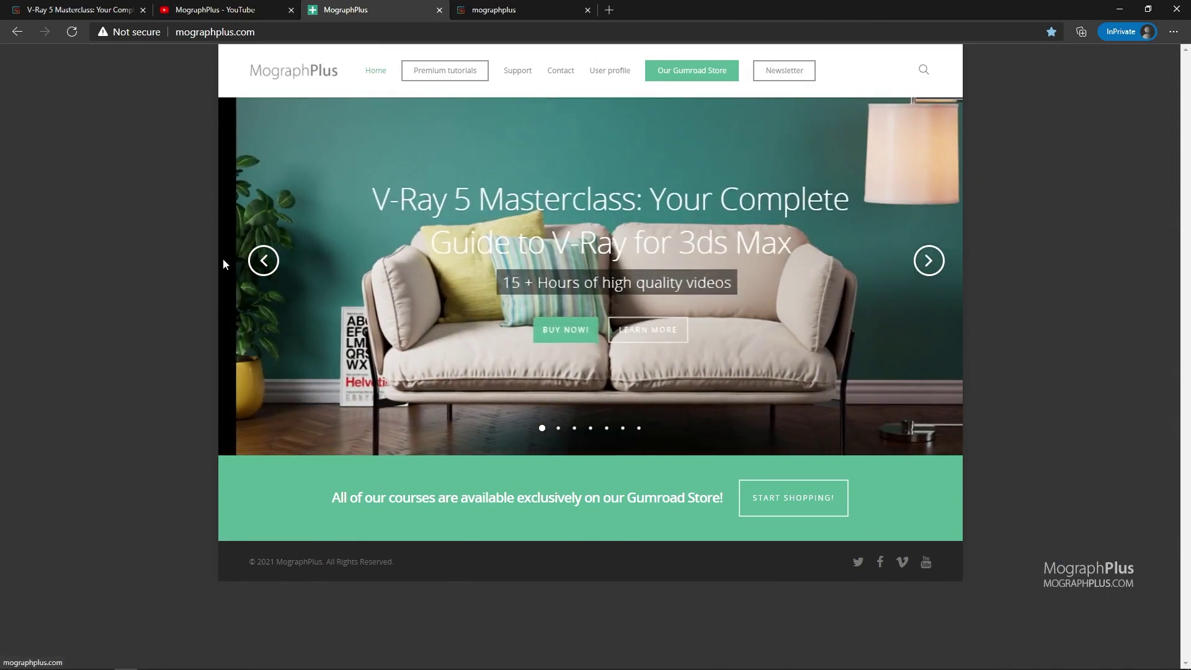
left_click(516, 7)
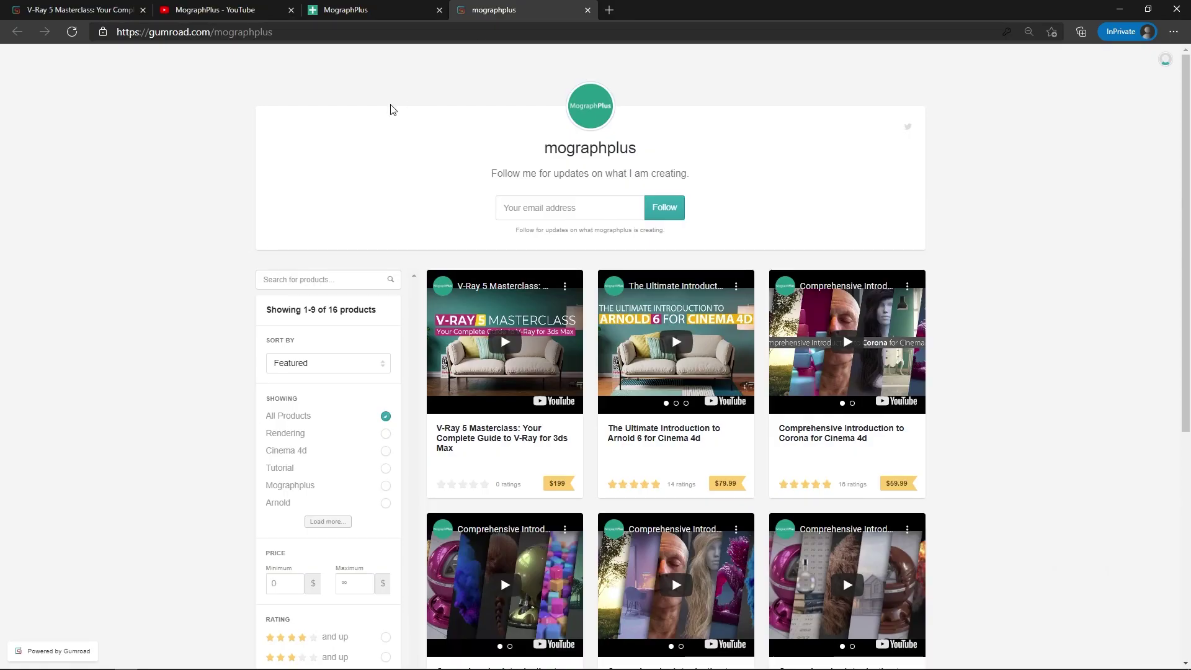
scroll(208, 315, "down", 3)
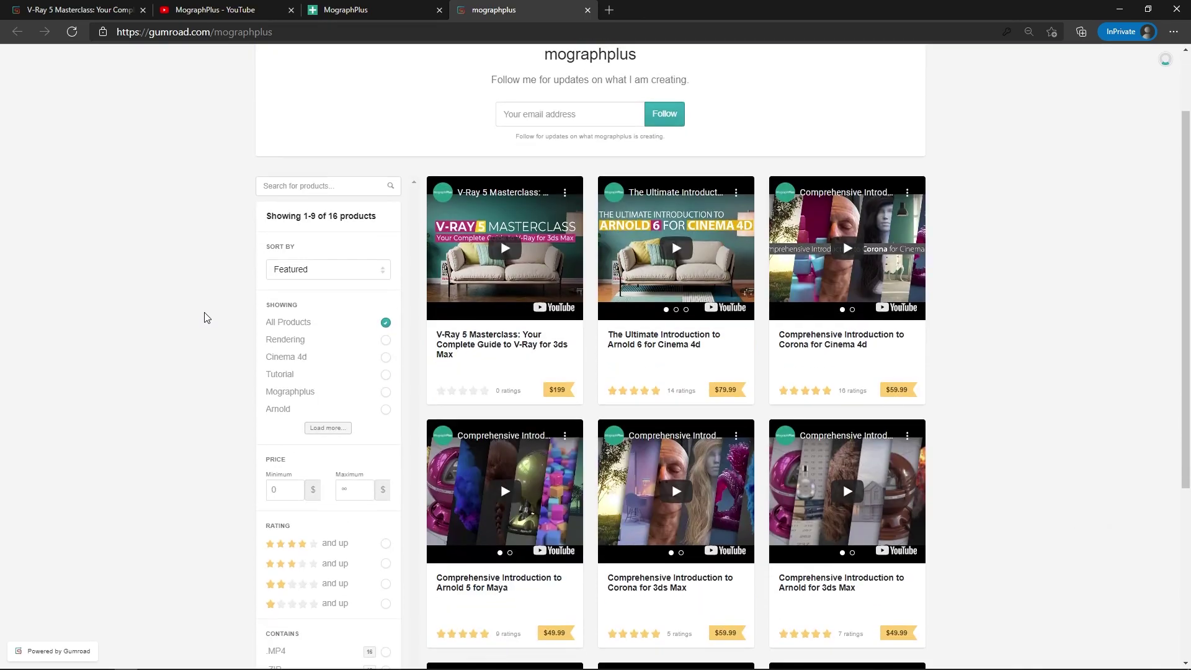